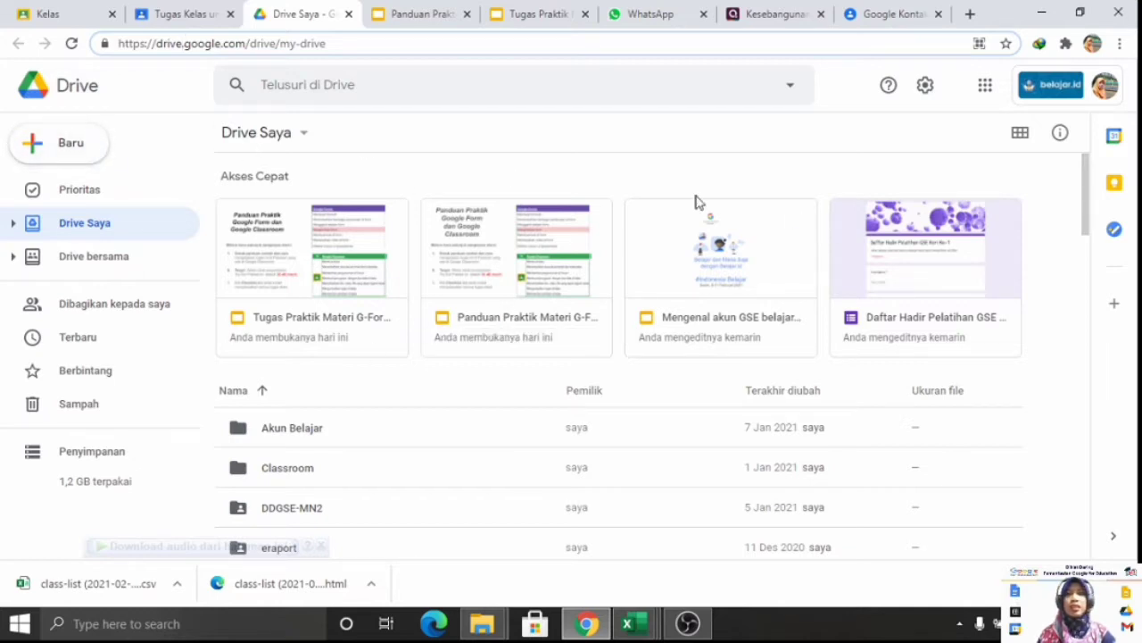
- Create a new Google Form titled "Menentukan KPK" and apply the same name to the form file
{"action": "left_click", "coordinate": [74, 156]}
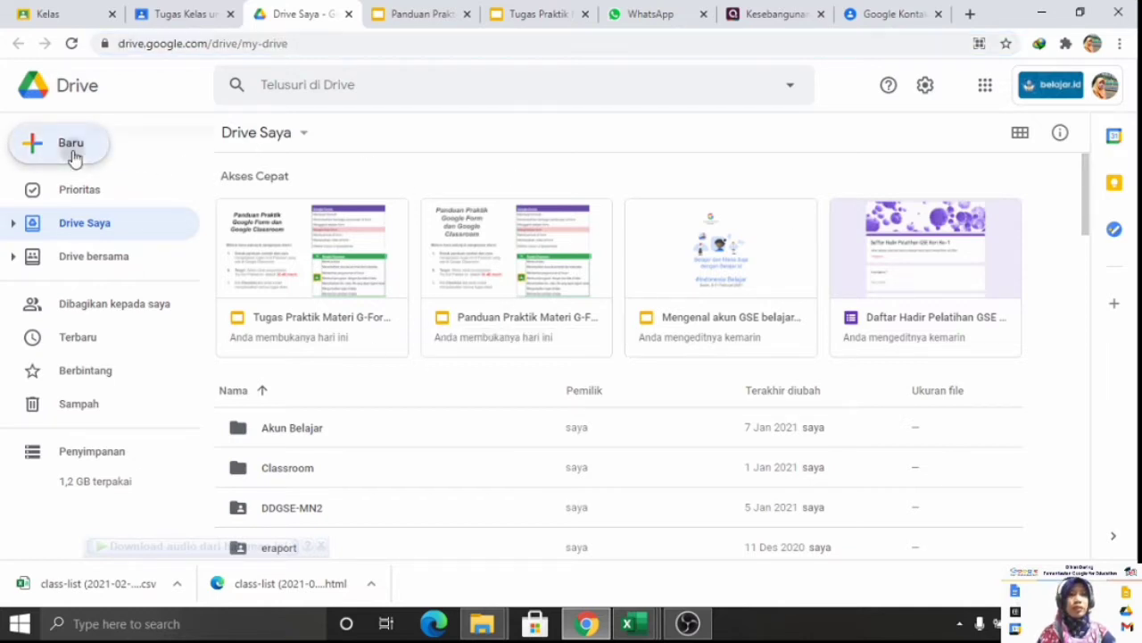
{"action": "left_click", "coordinate": [102, 337]}
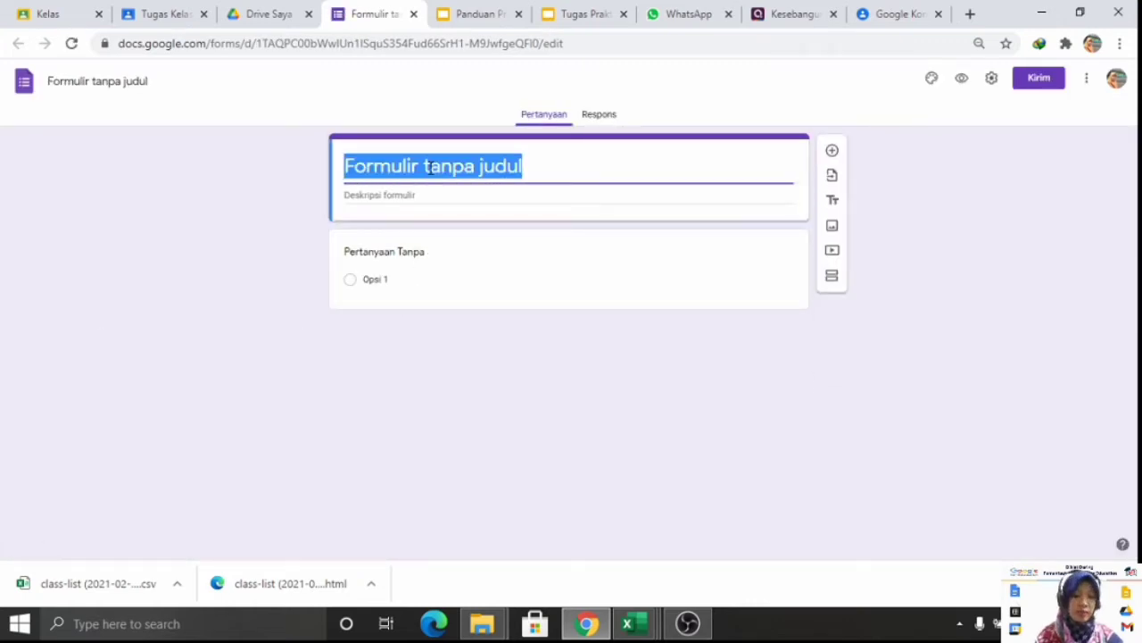
{"action": "type", "text": "MEnent"}
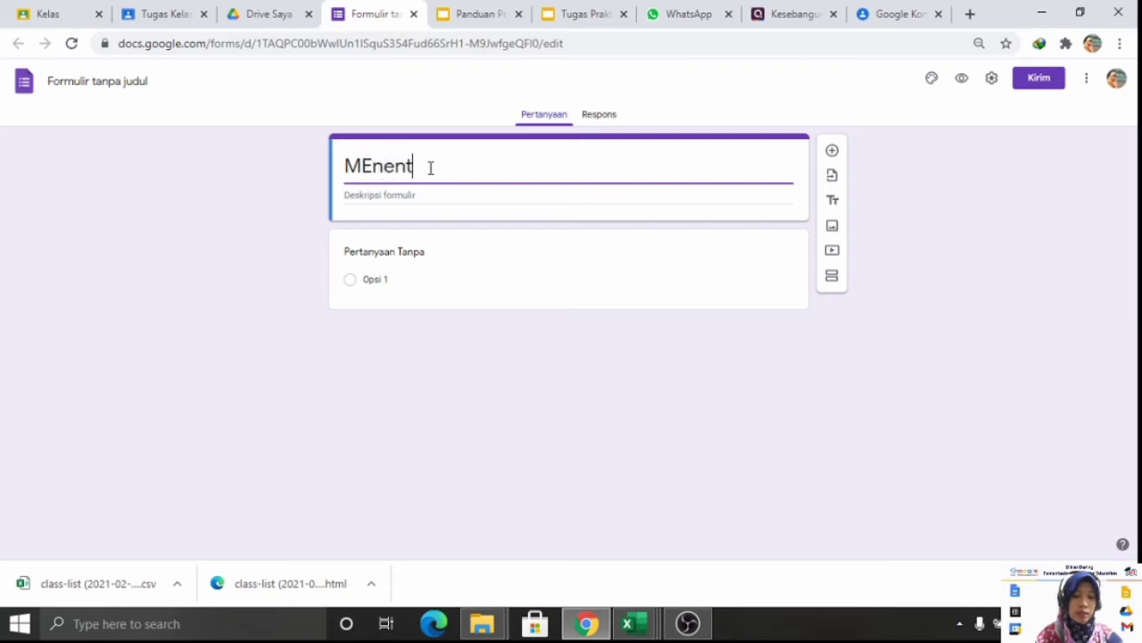
{"action": "type", "text": "ukan"}
{"action": "key", "text": "BackSpace"}
{"action": "key", "text": "BackSpace"}
{"action": "key", "text": "BackSpace"}
{"action": "key", "text": "BackSpace"}
{"action": "key", "text": "BackSpace"}
{"action": "key", "text": "BackSpace"}
{"action": "key", "text": "BackSpace"}
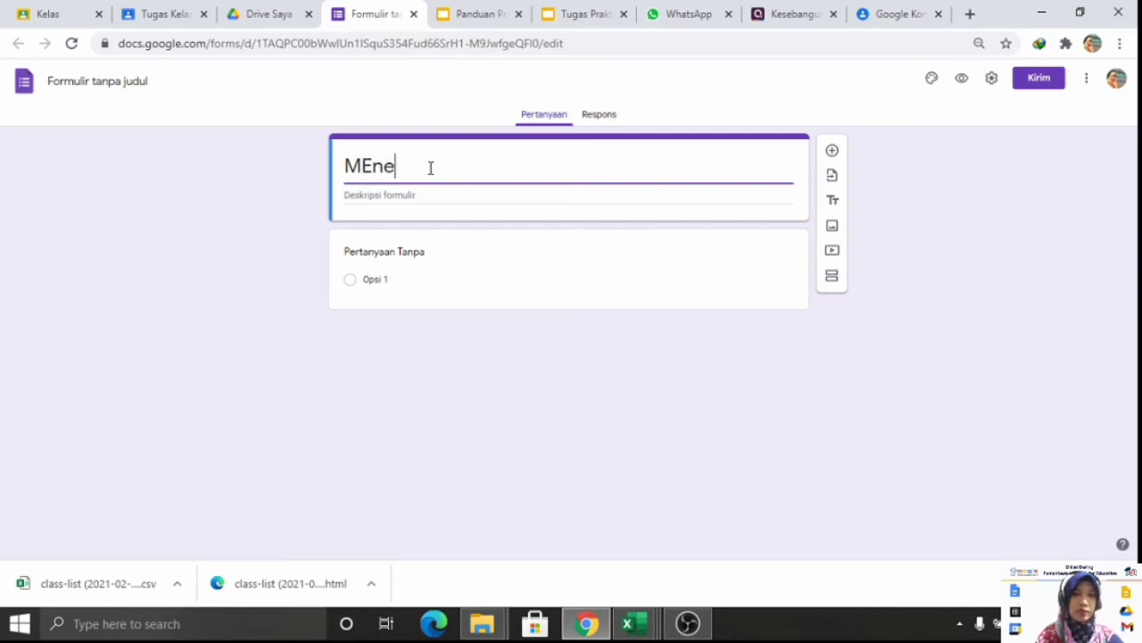
{"action": "type", "text": "enentukan KPK"}
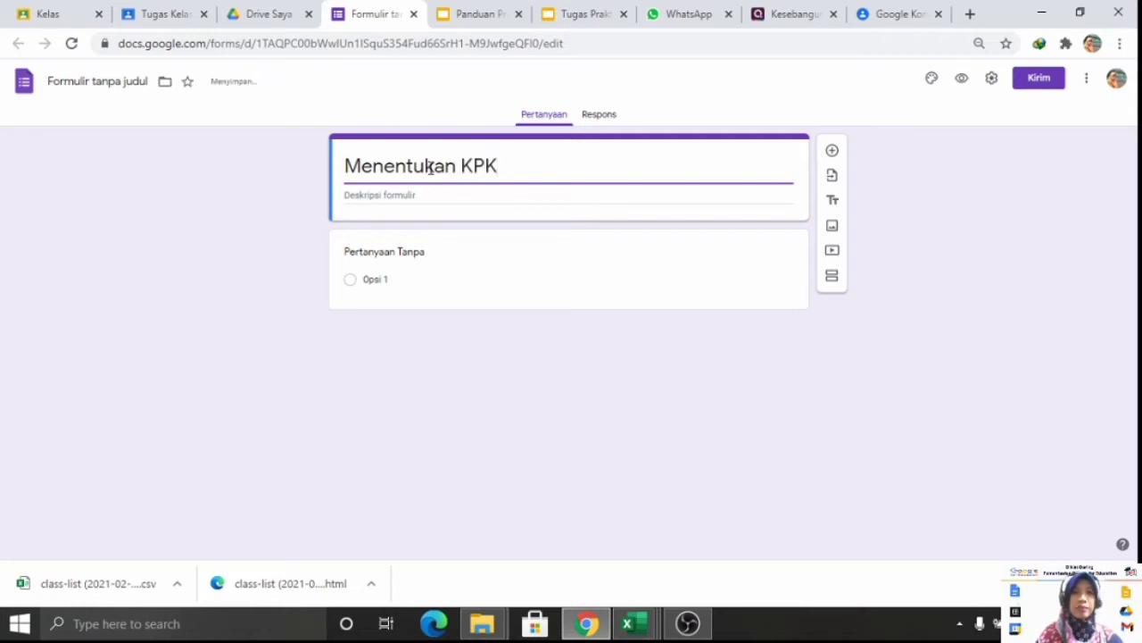
{"action": "left_click", "coordinate": [69, 81]}
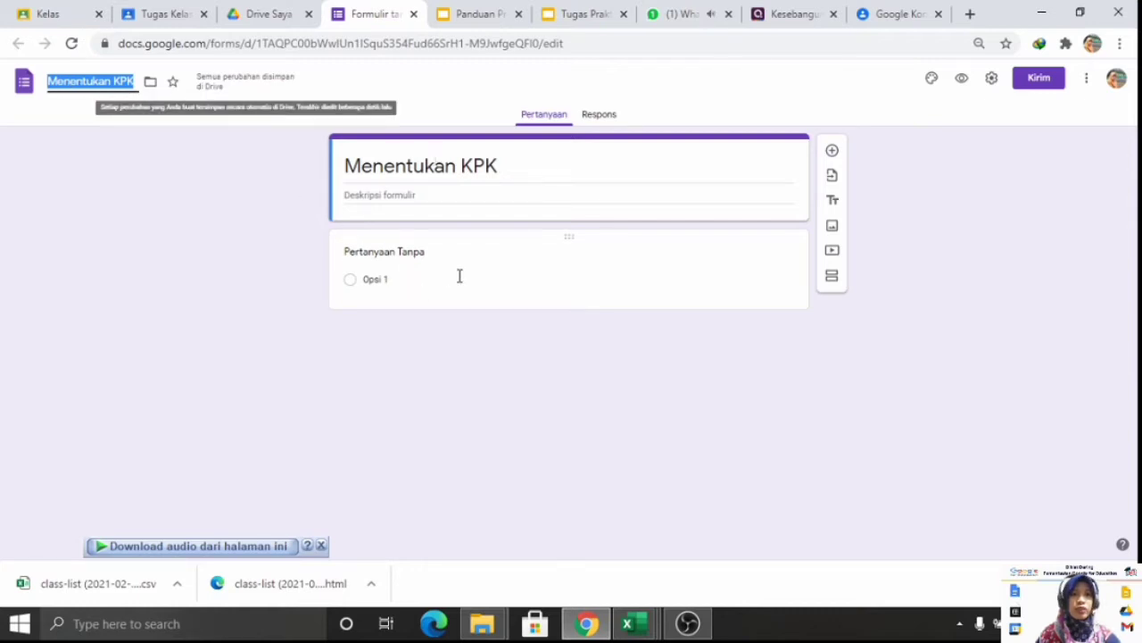
- Set up the first question as "Kelas" with the options Kelas 7A, Kelas 7B and Kelas 7C
{"action": "left_click", "coordinate": [423, 253]}
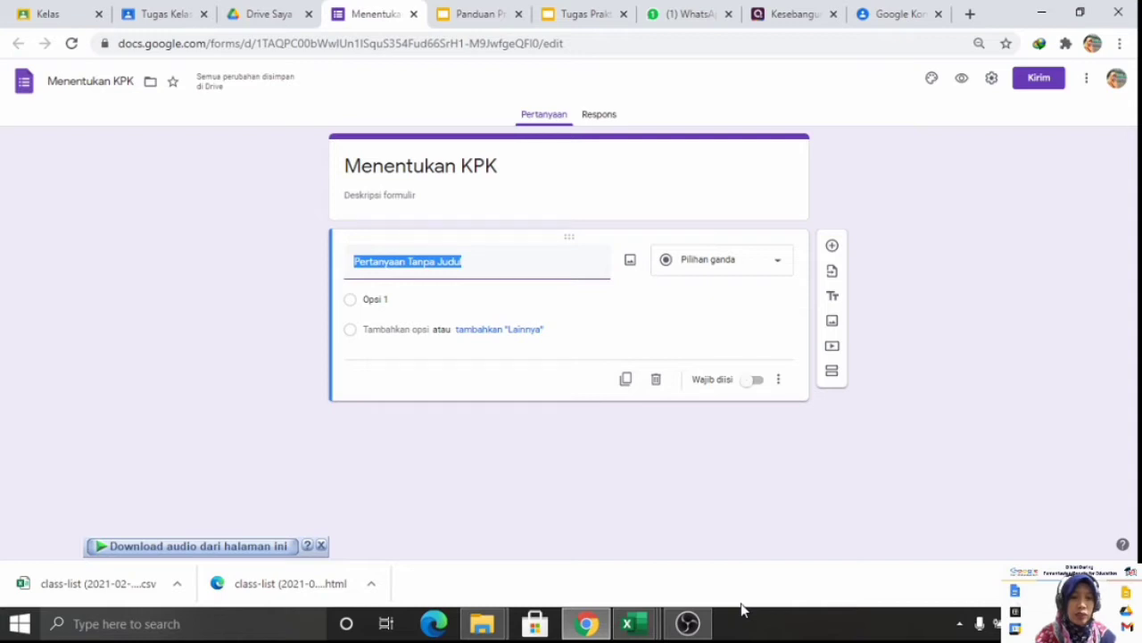
{"action": "type", "text": "Kelas"}
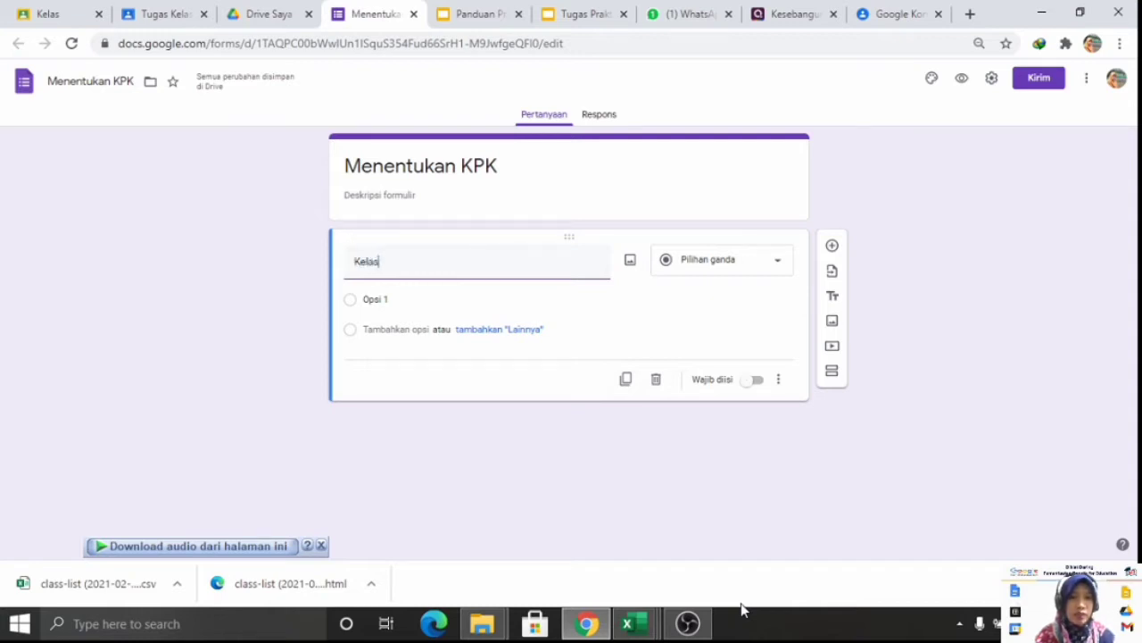
{"action": "left_click", "coordinate": [456, 295]}
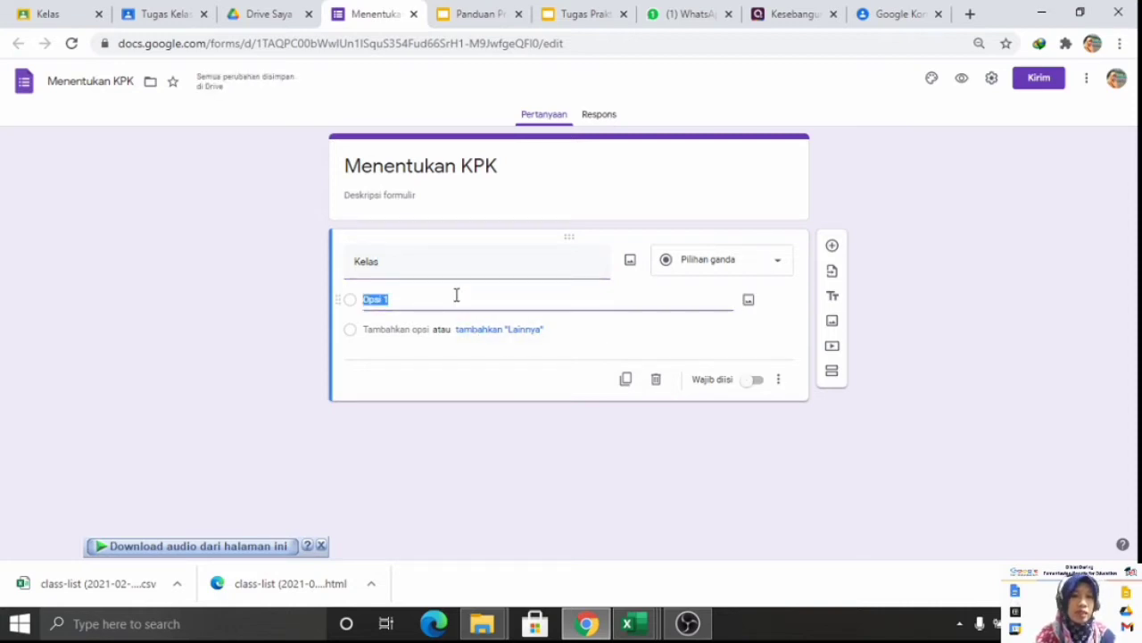
{"action": "type", "text": "K"}
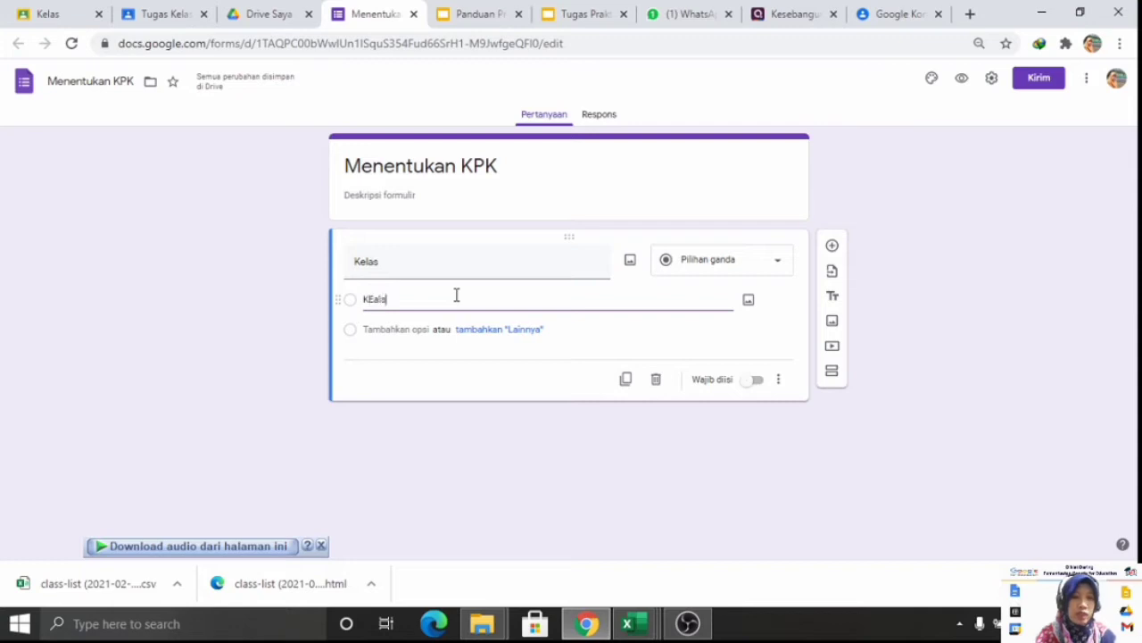
{"action": "type", "text": "Eals"}
{"action": "key", "text": "BackSpace"}
{"action": "key", "text": "BackSpace"}
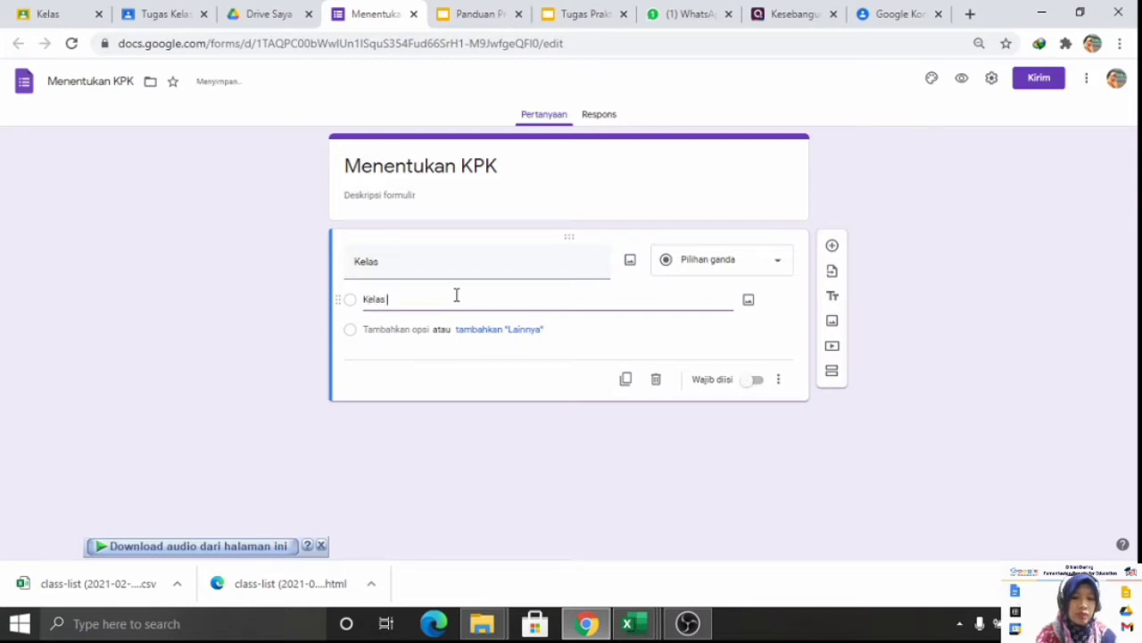
{"action": "key", "text": "Return"}
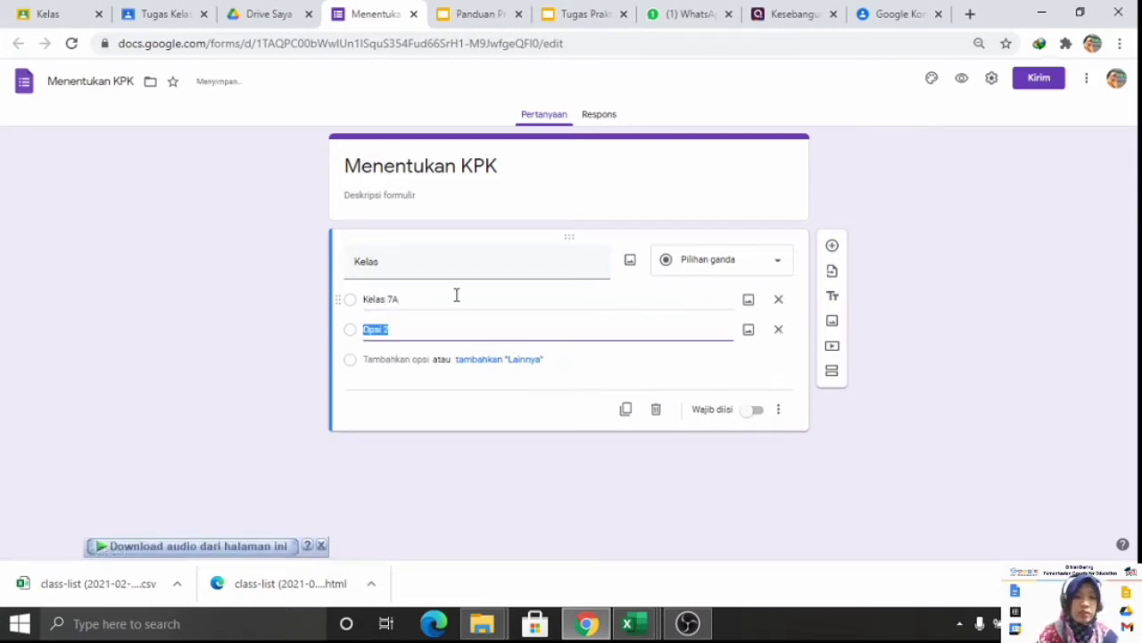
{"action": "type", "text": "Kelas 7"}
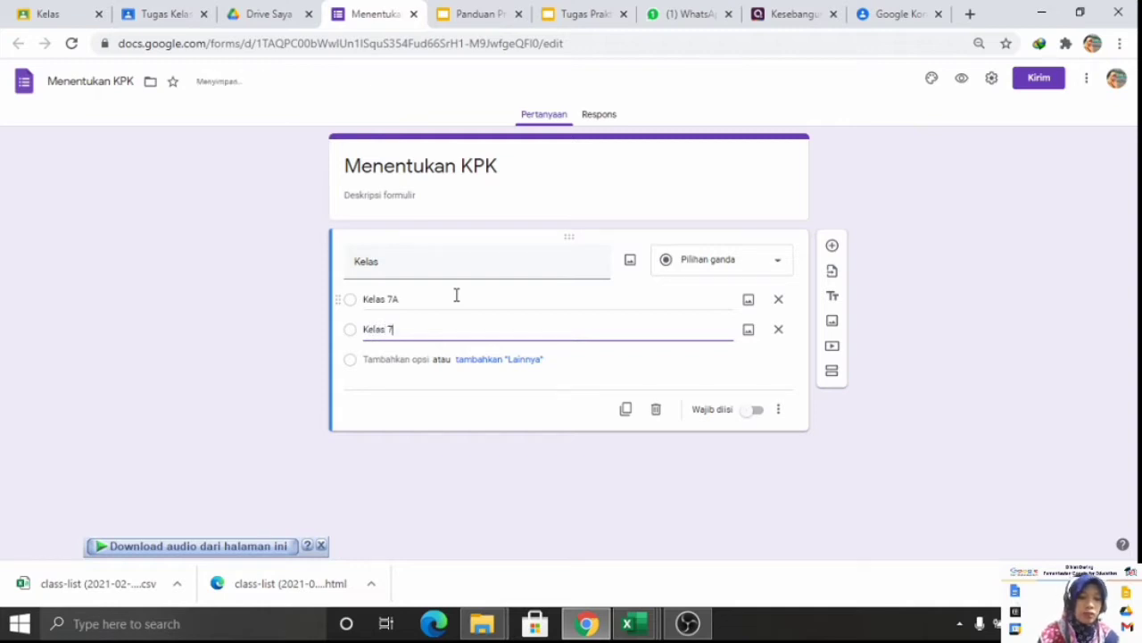
{"action": "type", "text": "B"}
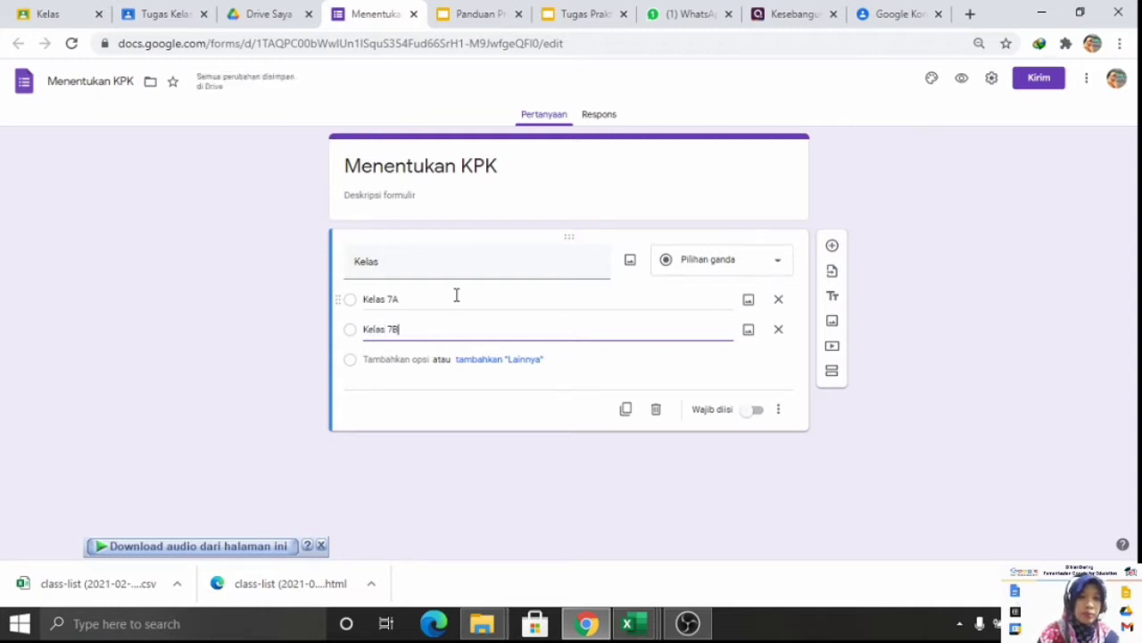
{"action": "key", "text": "Return"}
{"action": "type", "text": "Kelas 7C"}
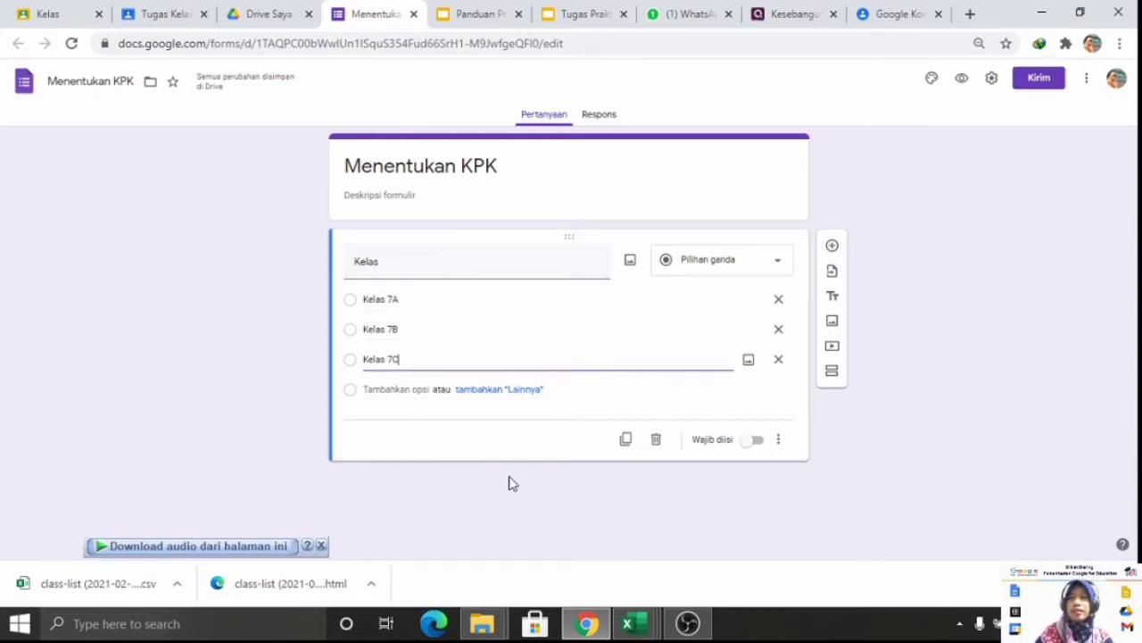
- Add a new section after the Kelas question and title it "Kelas 7A"
{"action": "left_click", "coordinate": [831, 373]}
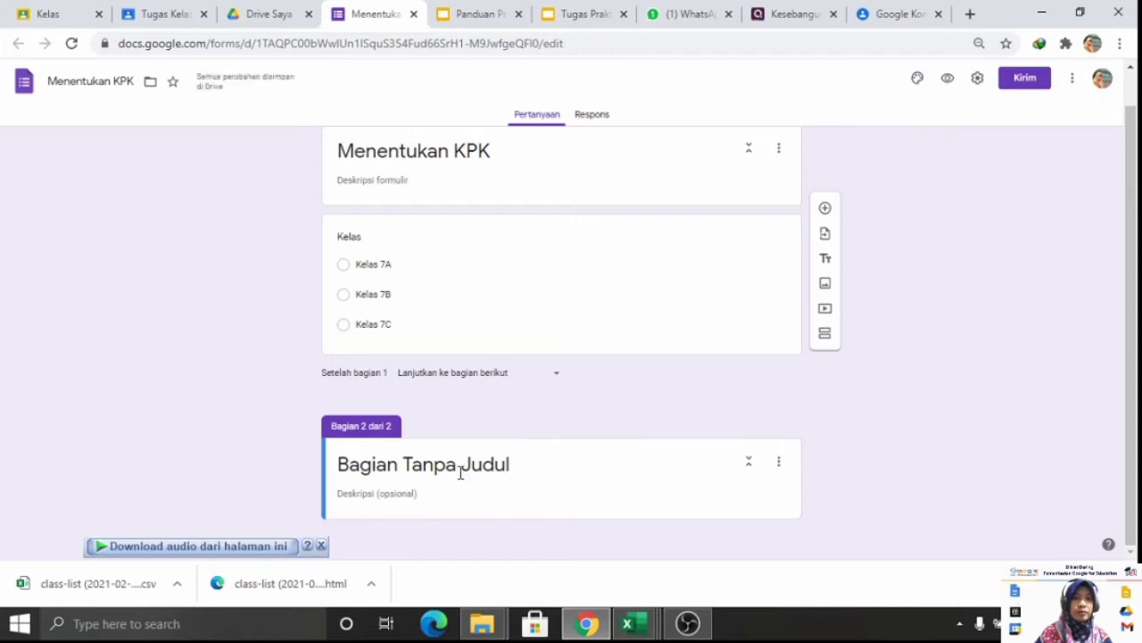
{"action": "triple_click", "coordinate": [460, 471]}
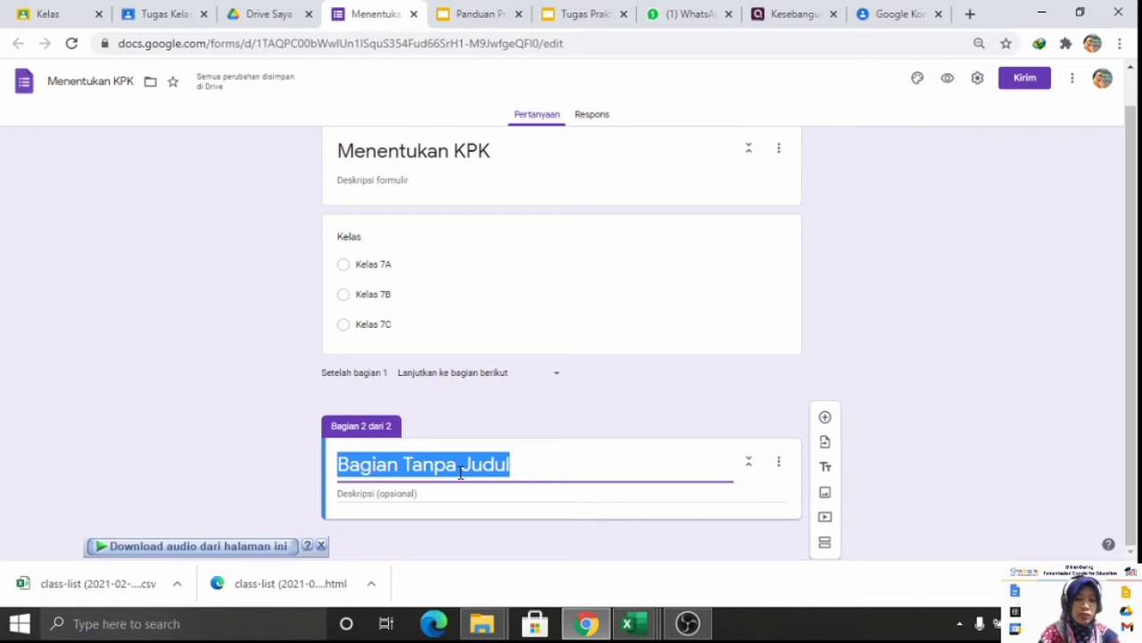
{"action": "type", "text": "Keal"}
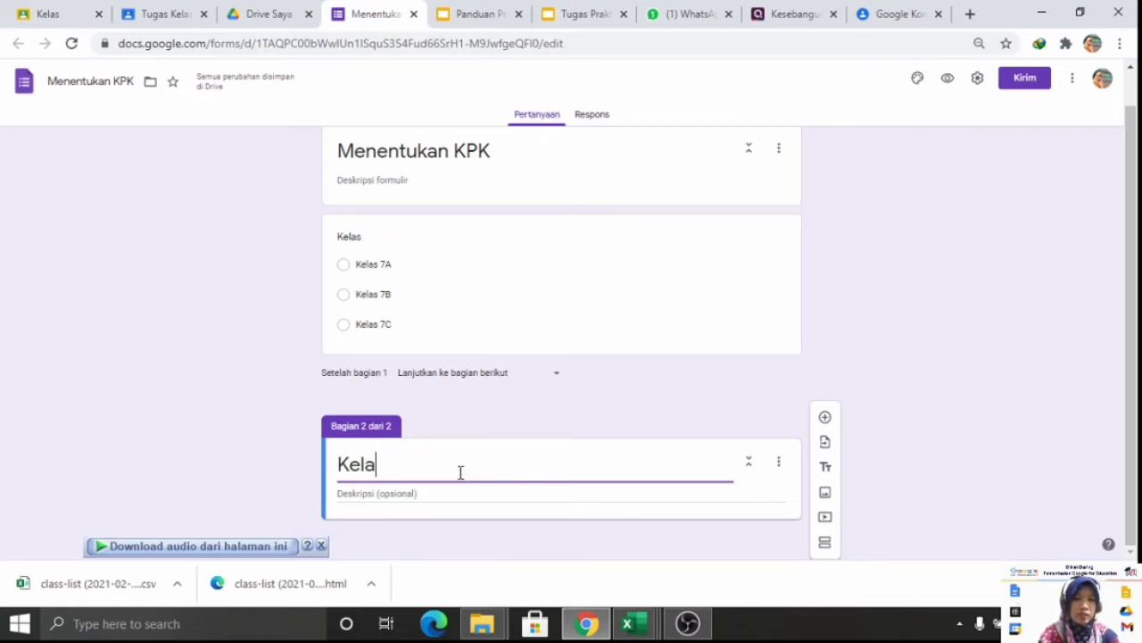
{"action": "type", "text": "s 7A"}
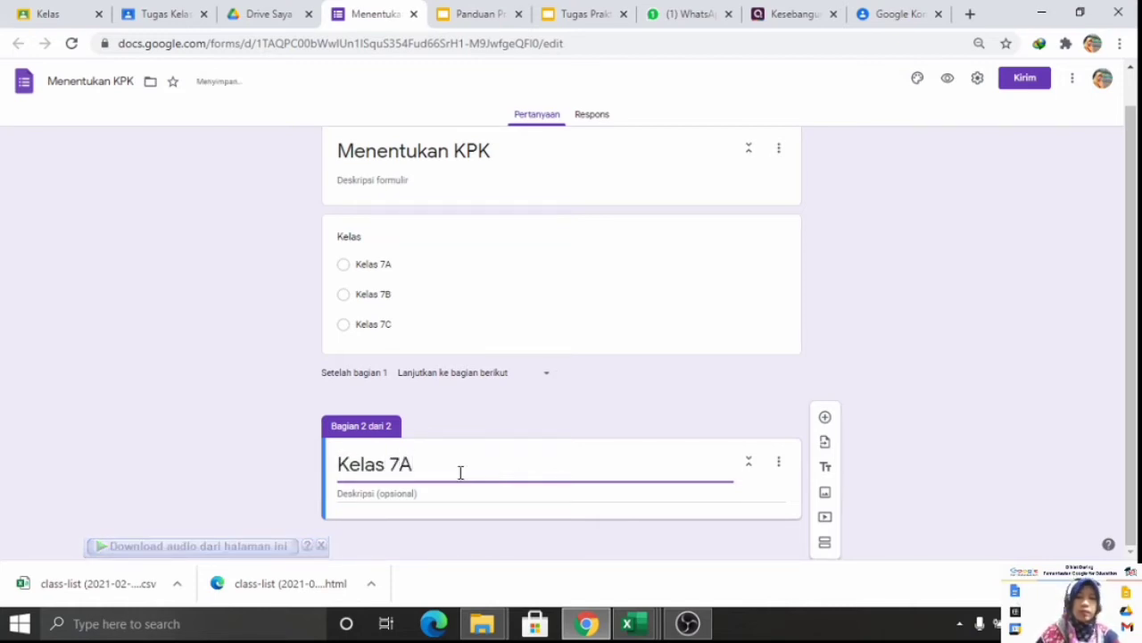
- Add a "Nama" question to the Kelas 7A section and set its type to Drop-down
{"action": "left_click", "coordinate": [825, 417]}
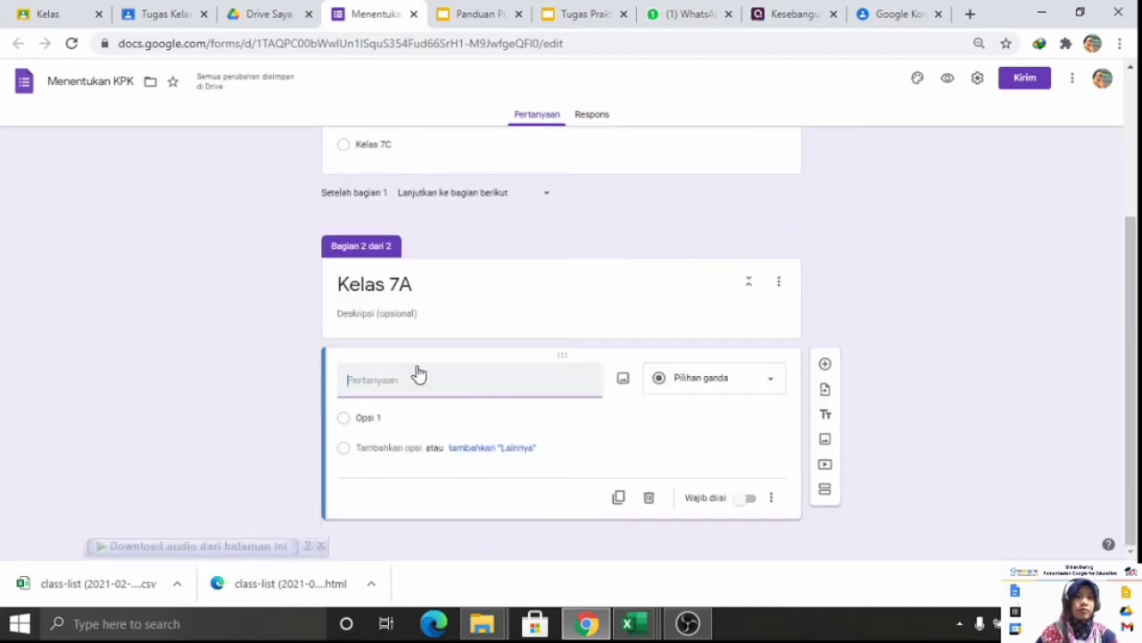
{"action": "type", "text": "Nama"}
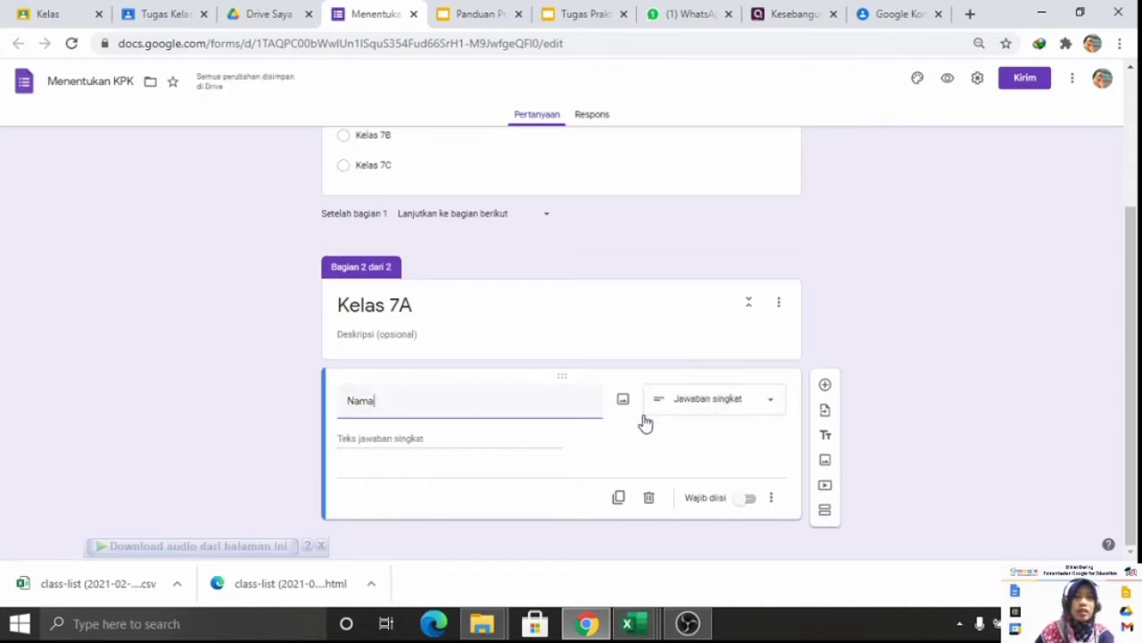
{"action": "left_click", "coordinate": [702, 406]}
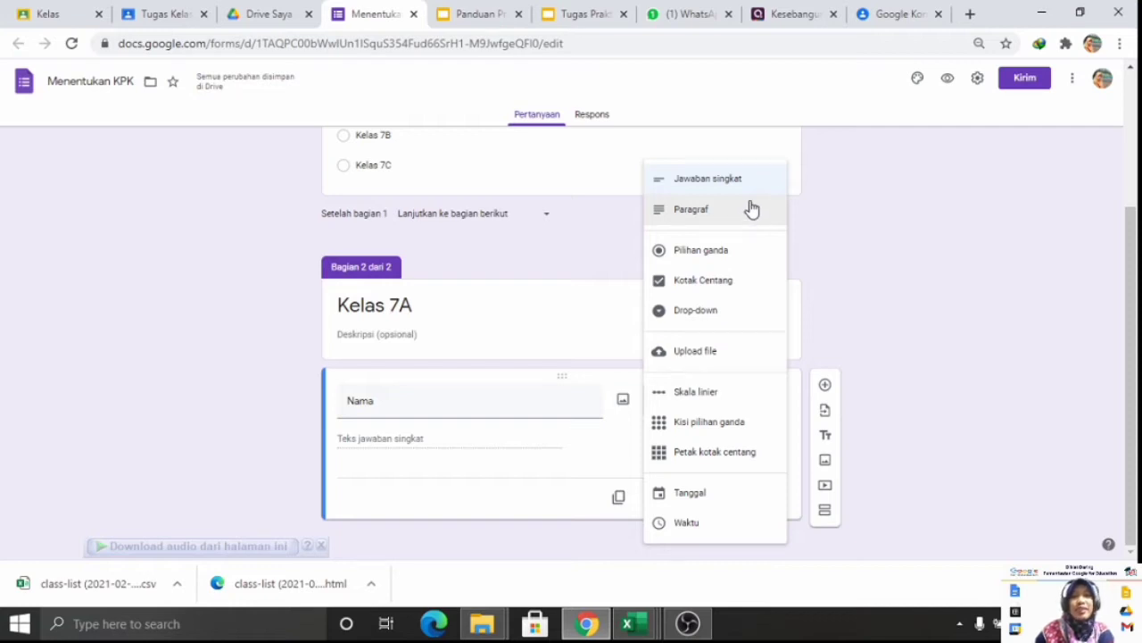
{"action": "left_click", "coordinate": [731, 320]}
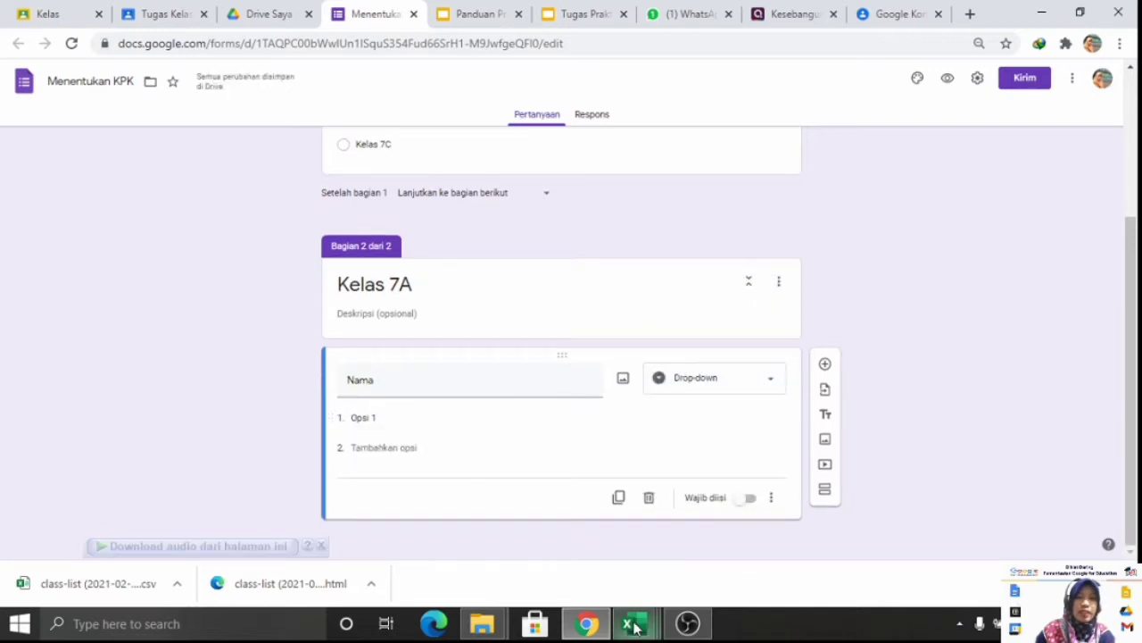
- Switch to the "jurnal mtk kelas 7" workbook in Excel and copy the student names in the Nama column of Sheet1
{"action": "mouse_move", "coordinate": [627, 623]}
{"action": "left_click", "coordinate": [457, 567]}
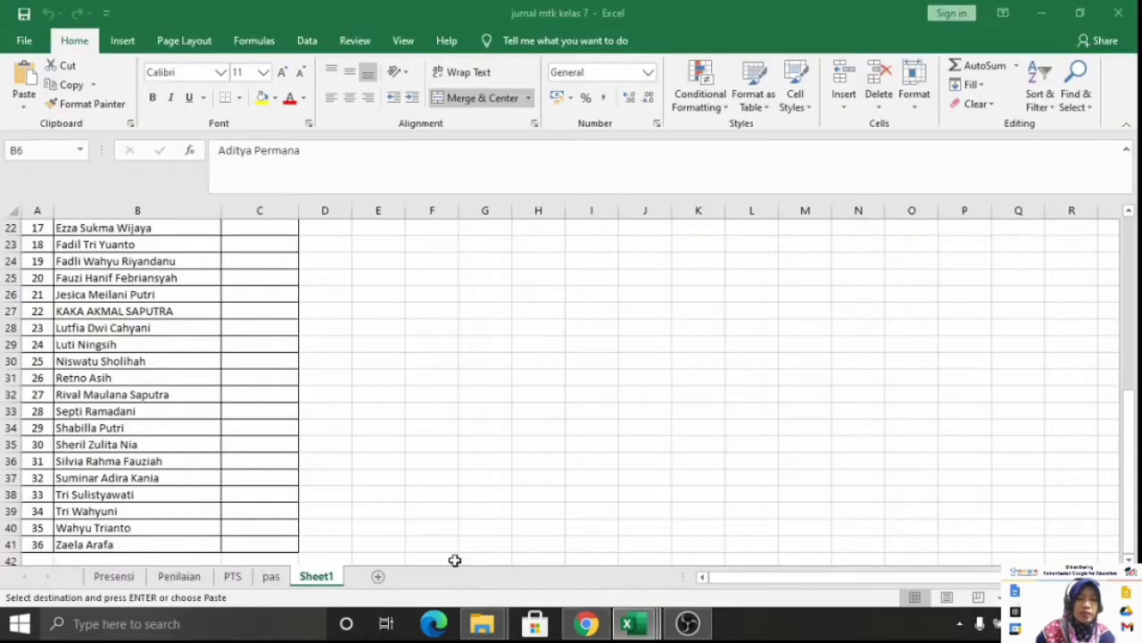
{"action": "scroll", "coordinate": [217, 446], "scroll_direction": "up", "scroll_amount": 5}
{"action": "scroll", "coordinate": [132, 380], "scroll_direction": "up", "scroll_amount": 2}
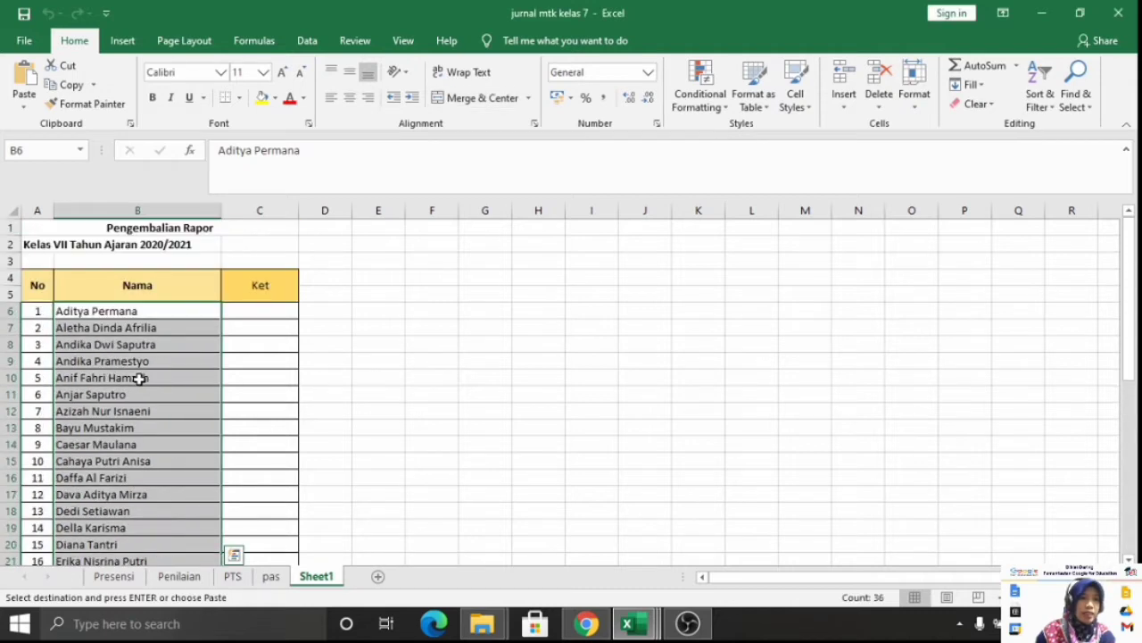
{"action": "scroll", "coordinate": [165, 343], "scroll_direction": "down", "scroll_amount": 1}
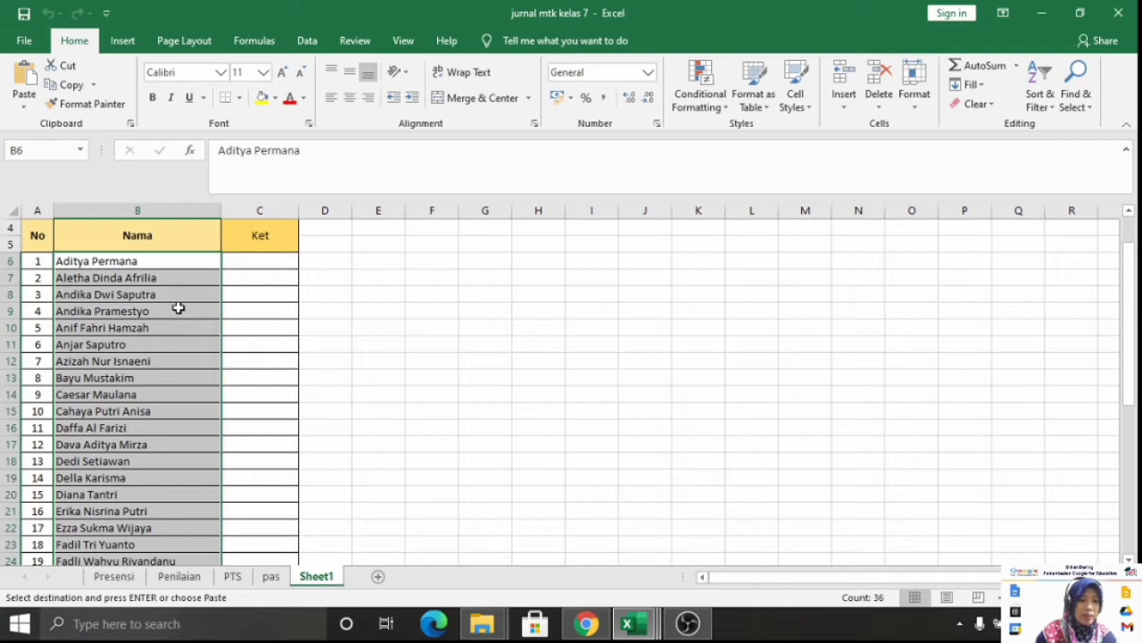
{"action": "key", "text": "ctrl+c"}
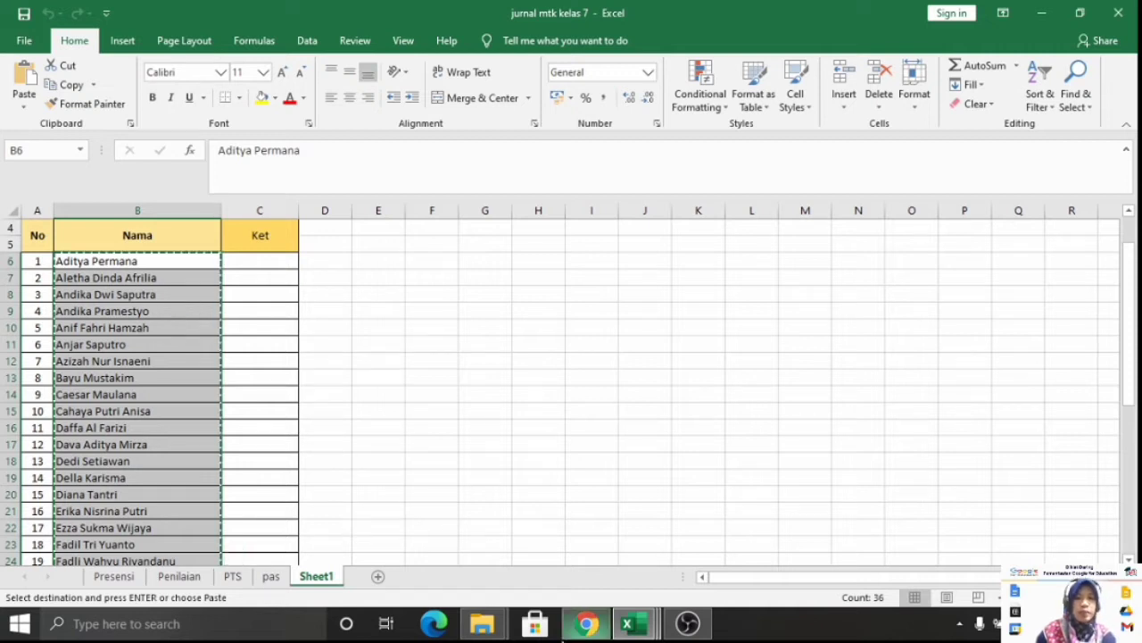
- Switch back to the form in Chrome and paste the copied student names as the Nama question's drop-down options
{"action": "left_click", "coordinate": [581, 632]}
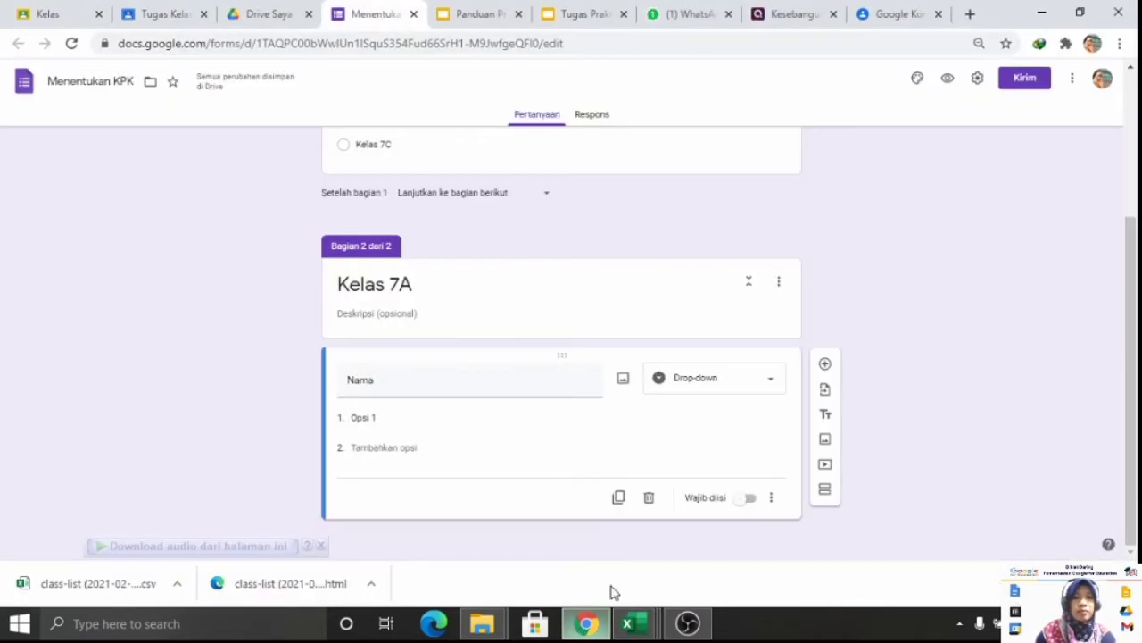
{"action": "left_click", "coordinate": [390, 414]}
{"action": "key", "text": "ctrl+v"}
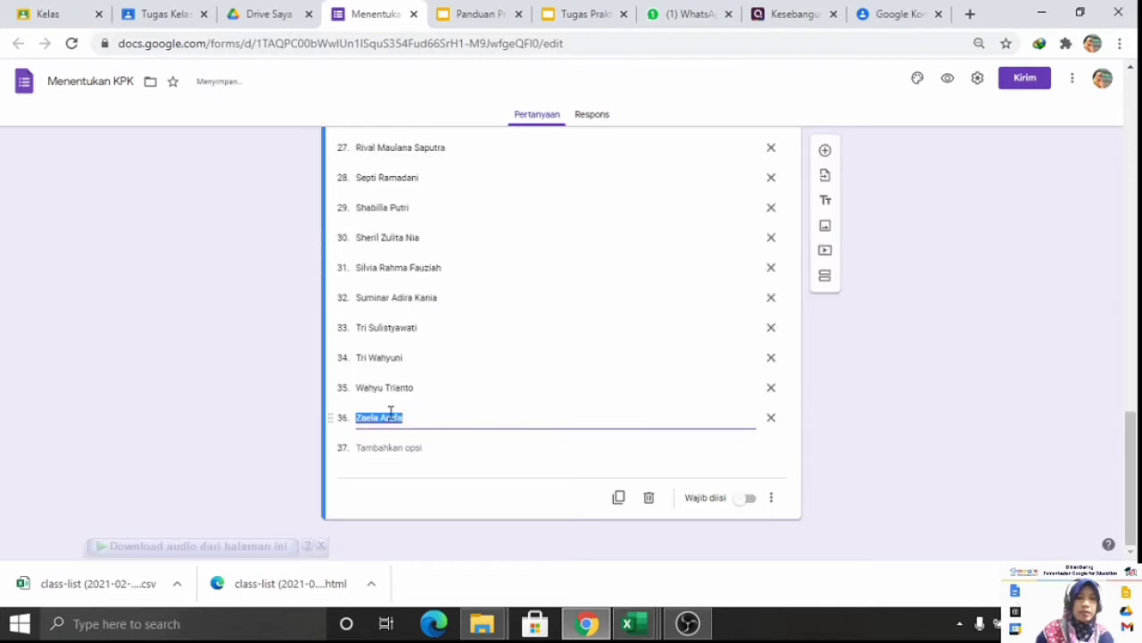
{"action": "scroll", "coordinate": [406, 416], "scroll_direction": "up", "scroll_amount": 8}
{"action": "scroll", "coordinate": [413, 417], "scroll_direction": "up", "scroll_amount": 5}
{"action": "scroll", "coordinate": [415, 411], "scroll_direction": "down", "scroll_amount": 2}
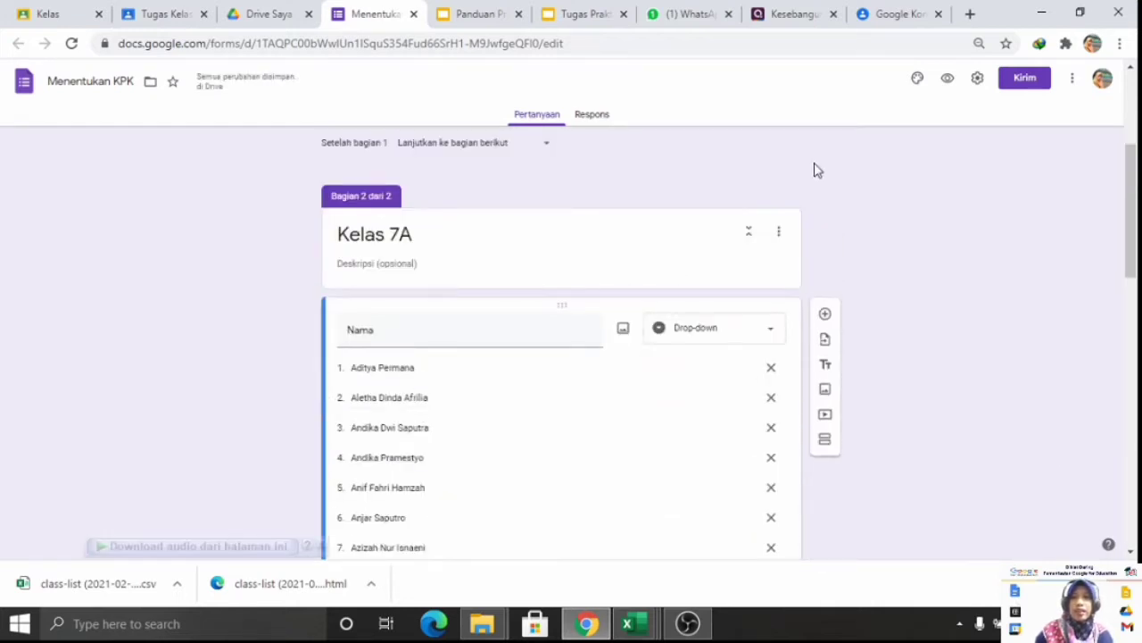
- Add a blank question after the Nama question and insert a section titled "Kelas 7B" between the two
{"action": "left_click", "coordinate": [824, 314]}
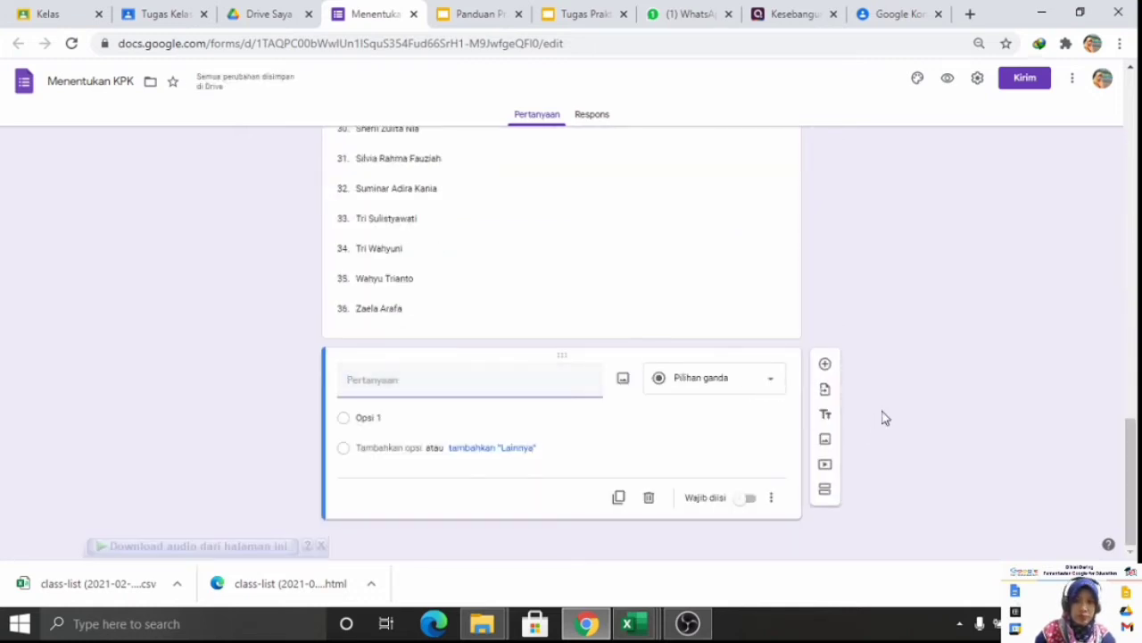
{"action": "left_click", "coordinate": [656, 288]}
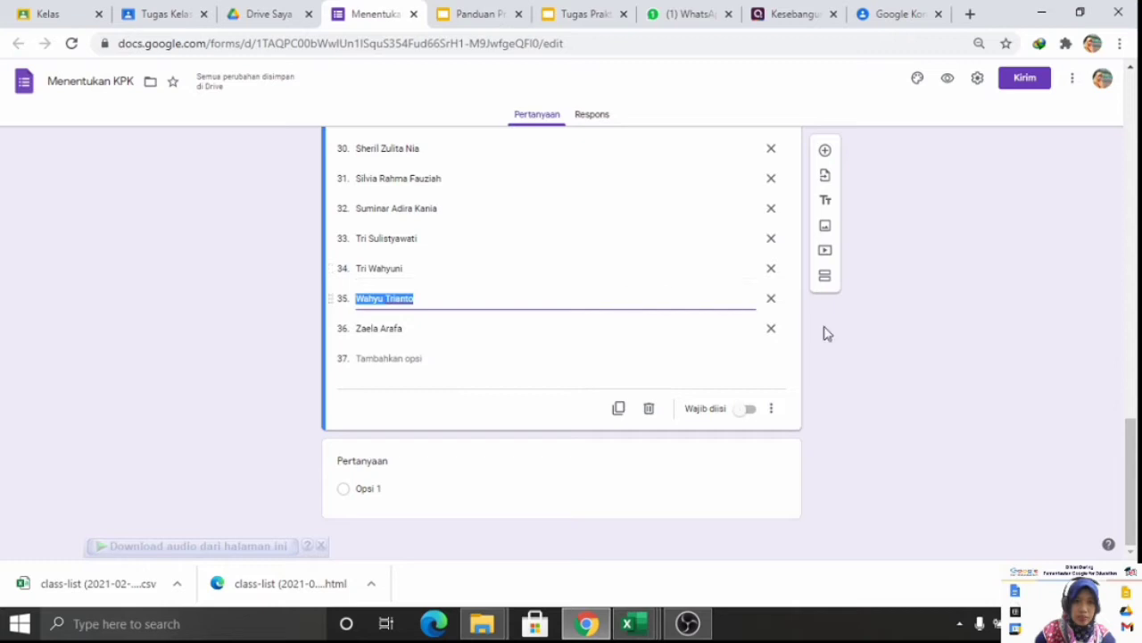
{"action": "left_click", "coordinate": [827, 279]}
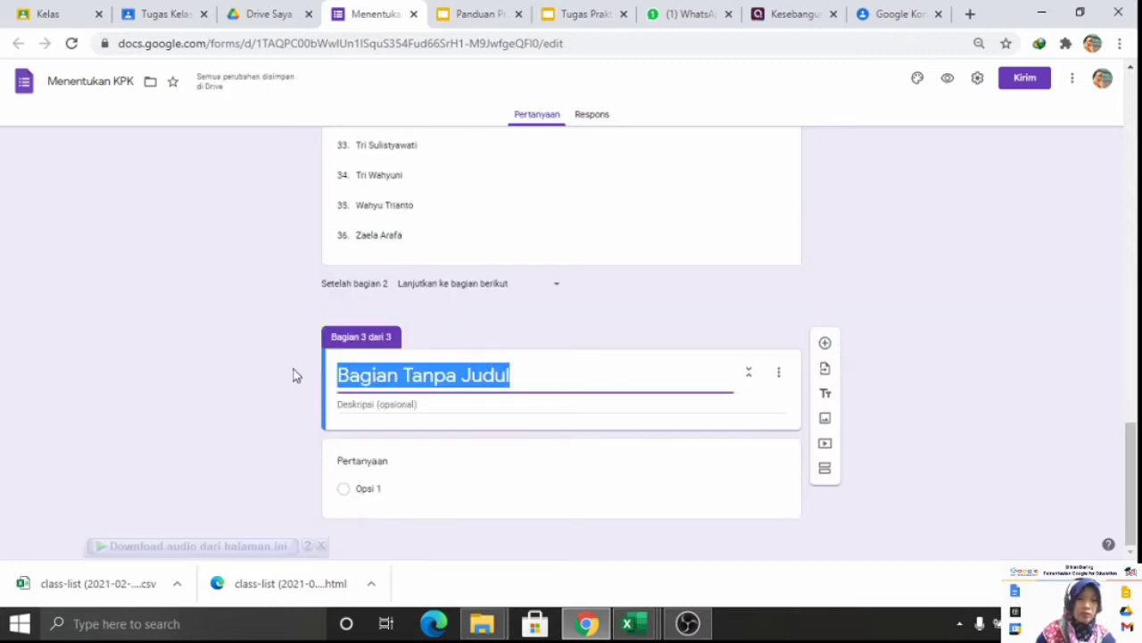
{"action": "type", "text": "Kelas 7B"}
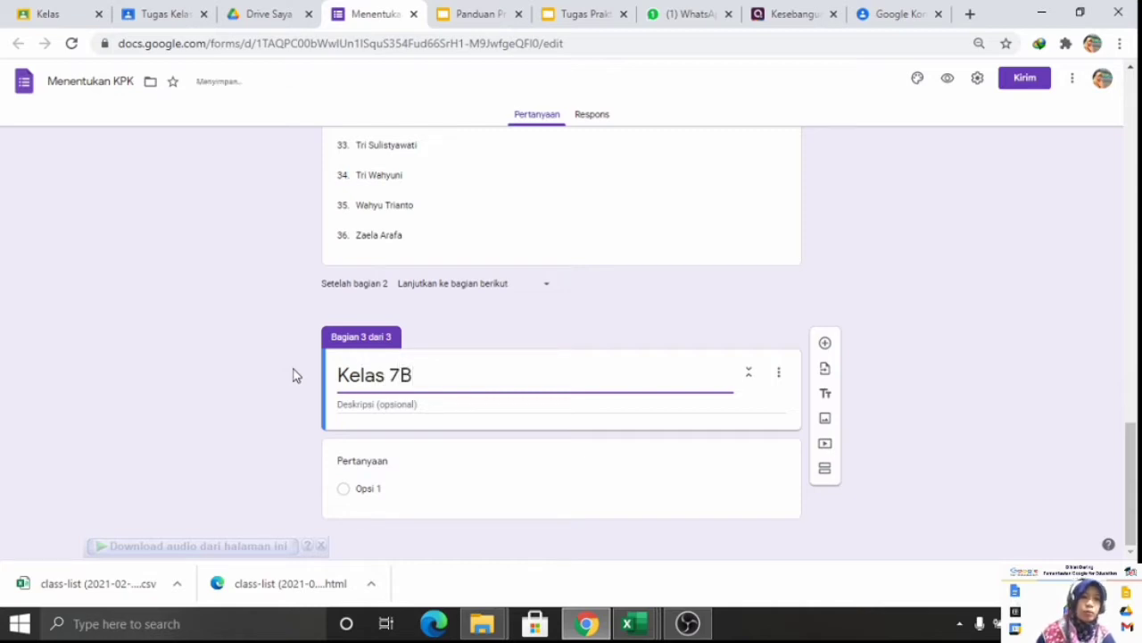
- Title the blank question in the Kelas 7B section "Nama" and set its type to Drop-down
{"action": "left_click", "coordinate": [369, 460]}
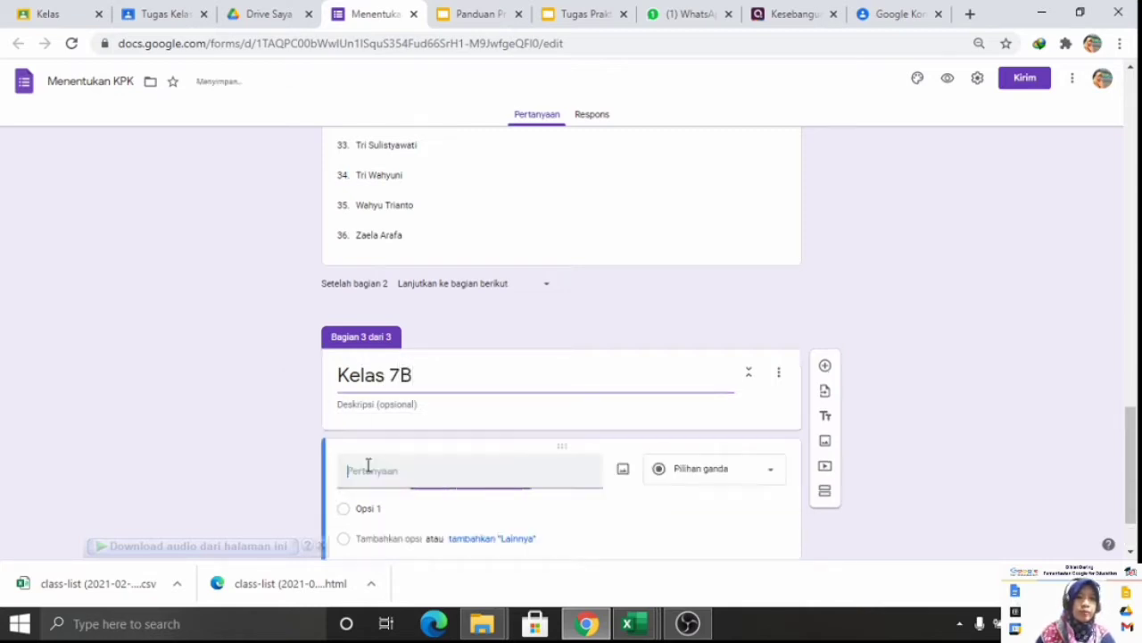
{"action": "type", "text": "Nama"}
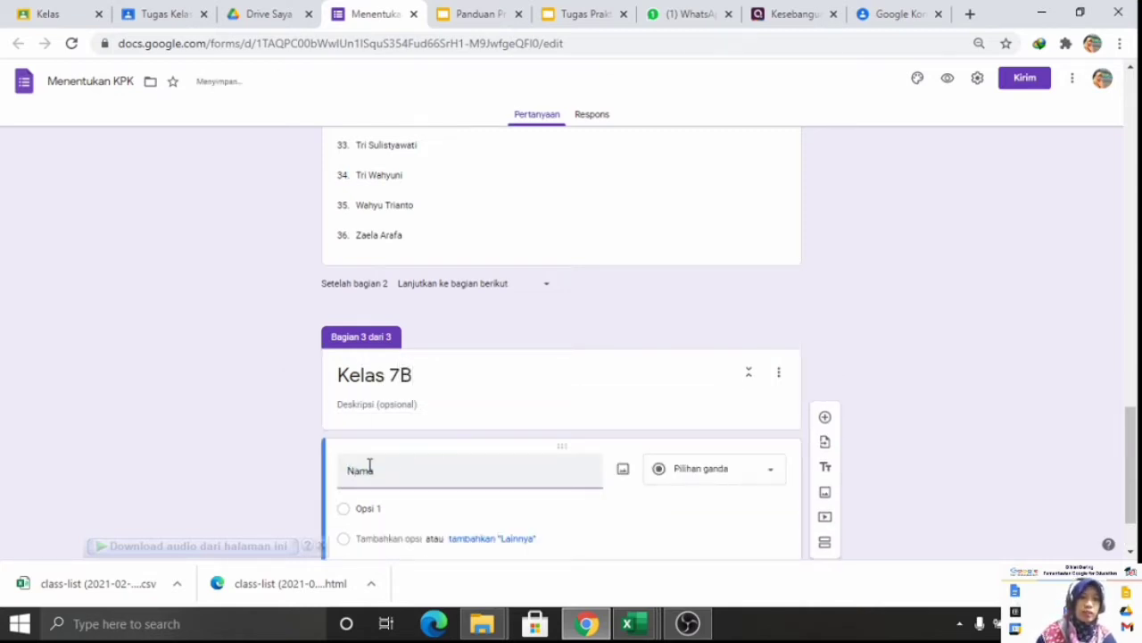
{"action": "left_click", "coordinate": [667, 396]}
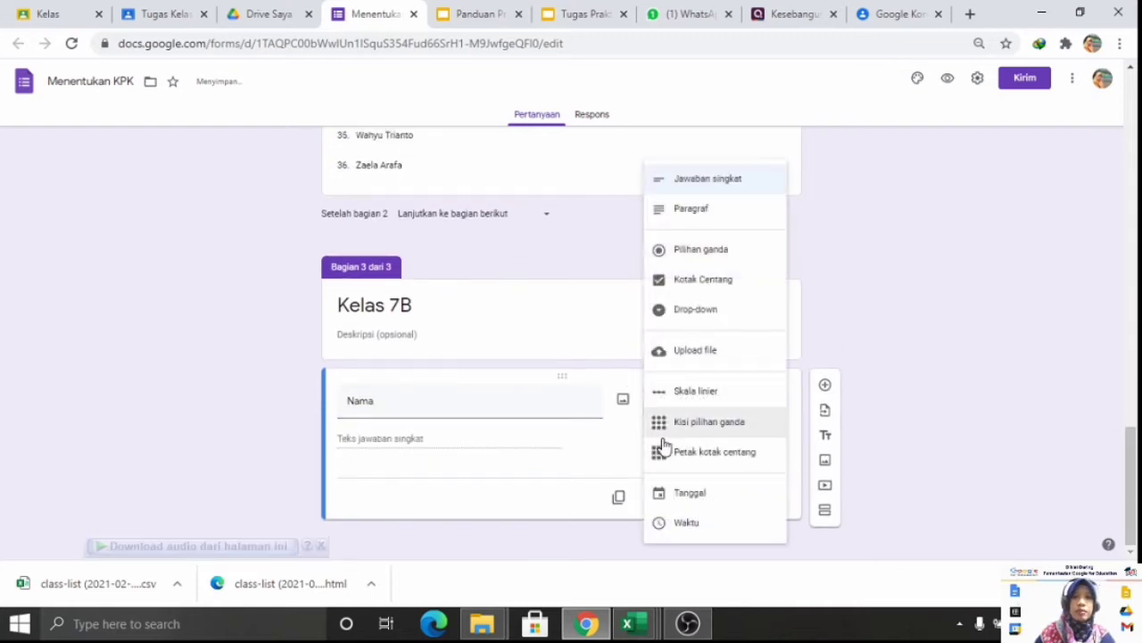
{"action": "left_click", "coordinate": [678, 321]}
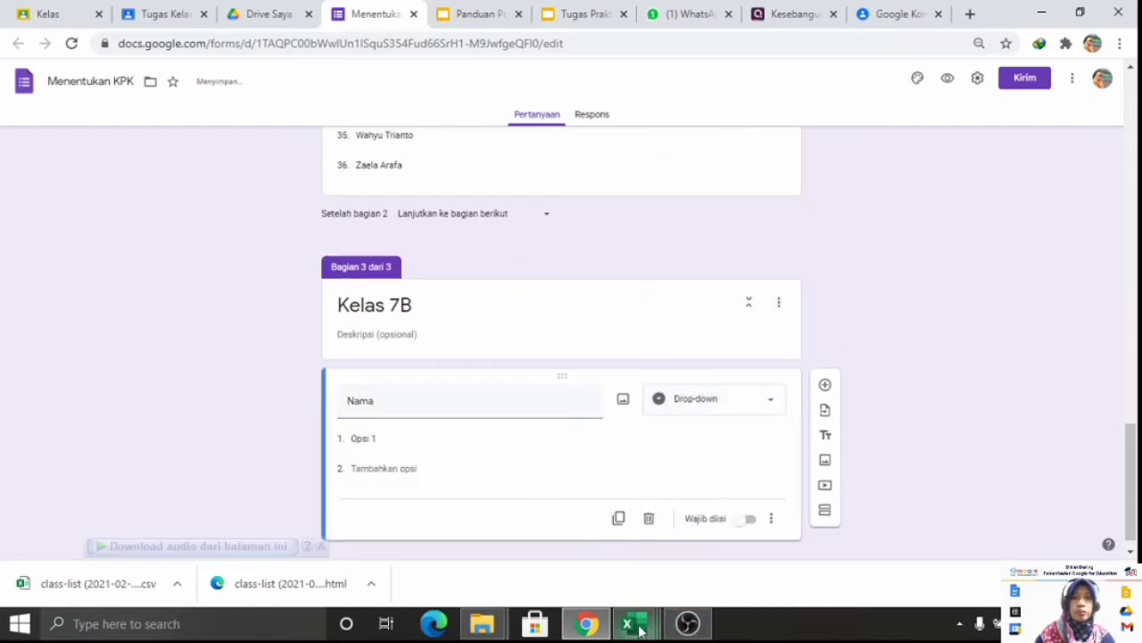
- Switch to the "jurnal mtk 8" workbook in Excel and copy the student names in B6:B35 of Sheet1
{"action": "mouse_move", "coordinate": [629, 623]}
{"action": "left_click", "coordinate": [637, 546]}
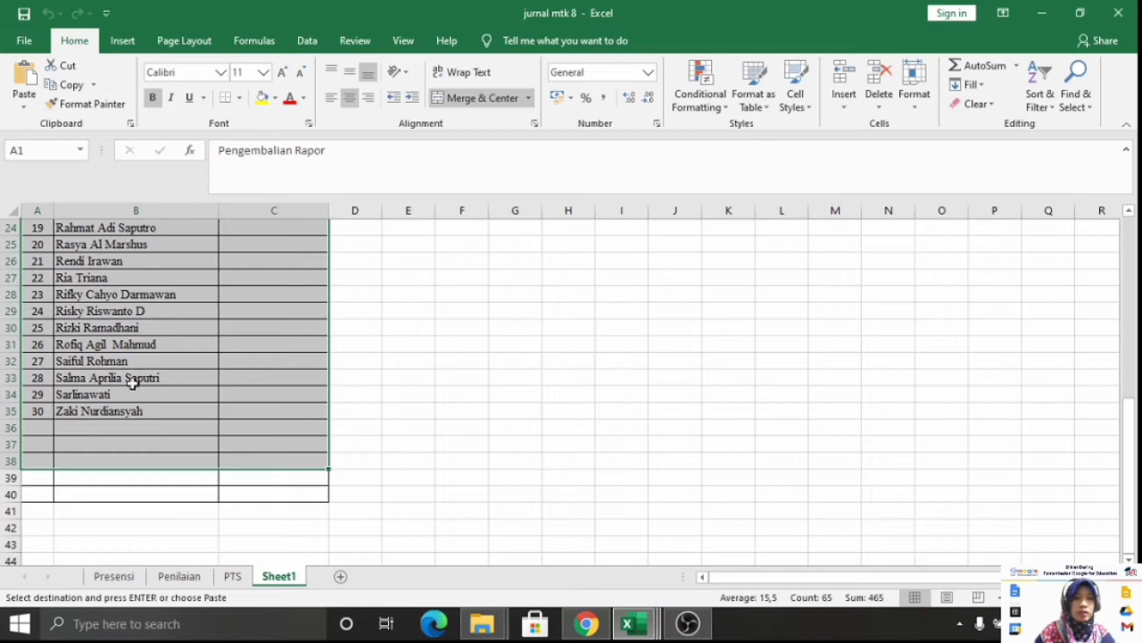
{"action": "left_click", "coordinate": [148, 417]}
{"action": "key", "text": "shift+Up"}
{"action": "key", "text": "shift+Up"}
{"action": "key", "text": "shift+Up"}
{"action": "key", "text": "shift+Up"}
{"action": "key", "text": "shift+Up"}
{"action": "key", "text": "shift+Up"}
{"action": "key", "text": "shift+Up"}
{"action": "key", "text": "shift+Up"}
{"action": "key", "text": "shift+Up"}
{"action": "key", "text": "shift+Up"}
{"action": "key", "text": "shift+Up"}
{"action": "key", "text": "shift+Up"}
{"action": "key", "text": "shift+Up"}
{"action": "key", "text": "shift+Up"}
{"action": "key", "text": "shift+Up"}
{"action": "key", "text": "shift+Up"}
{"action": "key", "text": "shift+Up"}
{"action": "key", "text": "shift+Up"}
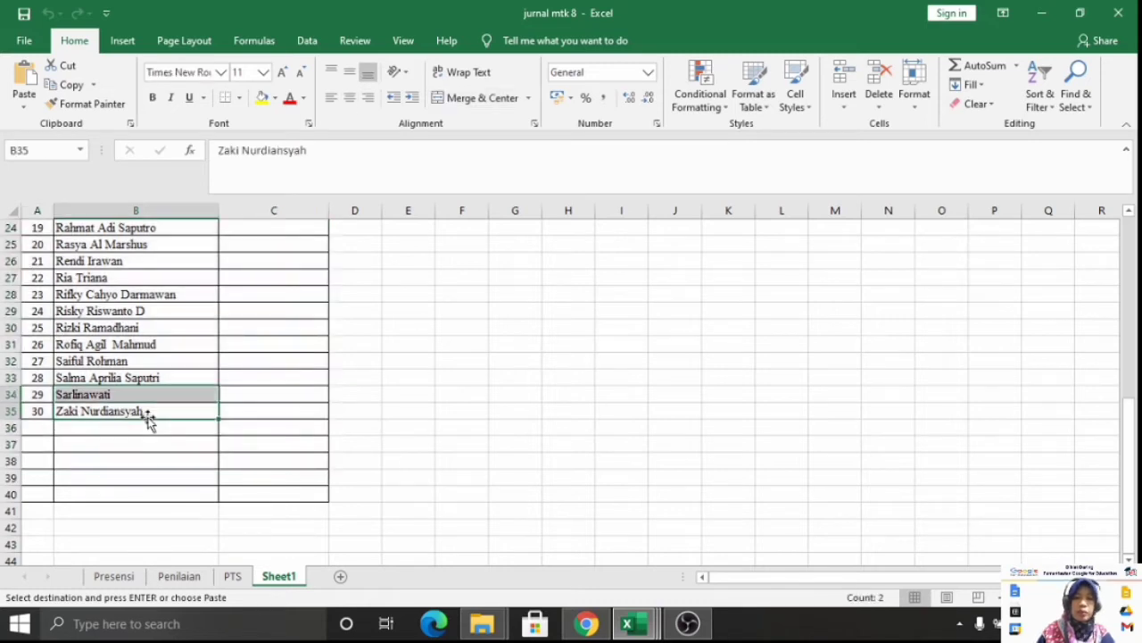
{"action": "key", "text": "shift+Up"}
{"action": "key", "text": "shift+Up"}
{"action": "key", "text": "shift+Up"}
{"action": "key", "text": "shift+Up"}
{"action": "key", "text": "shift+Up"}
{"action": "key", "text": "shift+Up"}
{"action": "key", "text": "shift+Up"}
{"action": "key", "text": "shift+Up"}
{"action": "key", "text": "shift+Up"}
{"action": "key", "text": "shift+Up"}
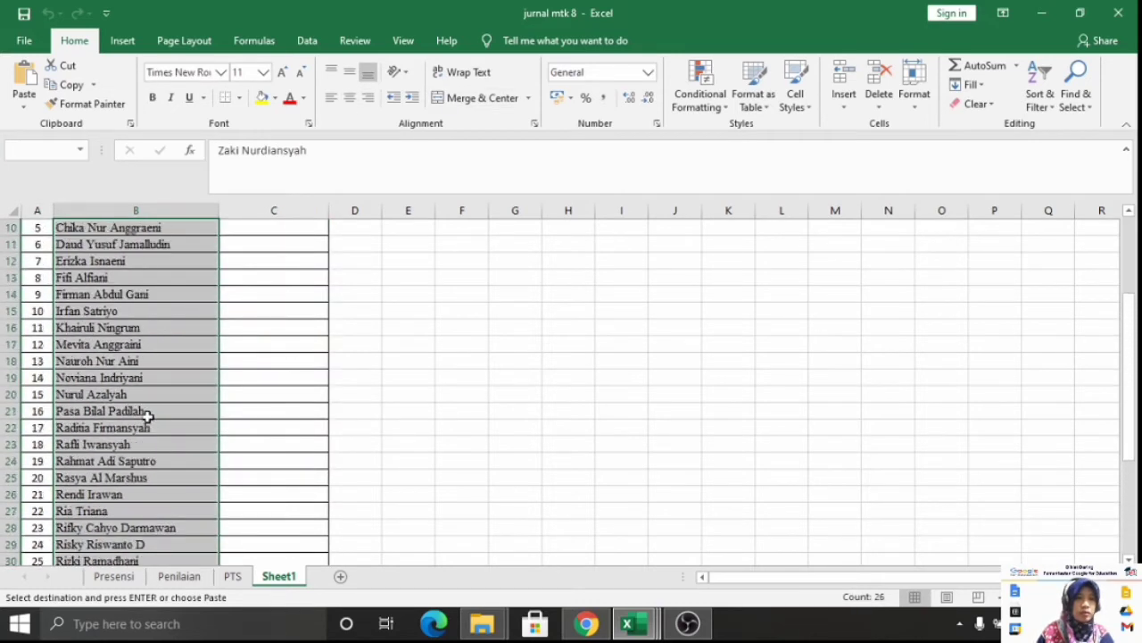
{"action": "key", "text": "shift+Up"}
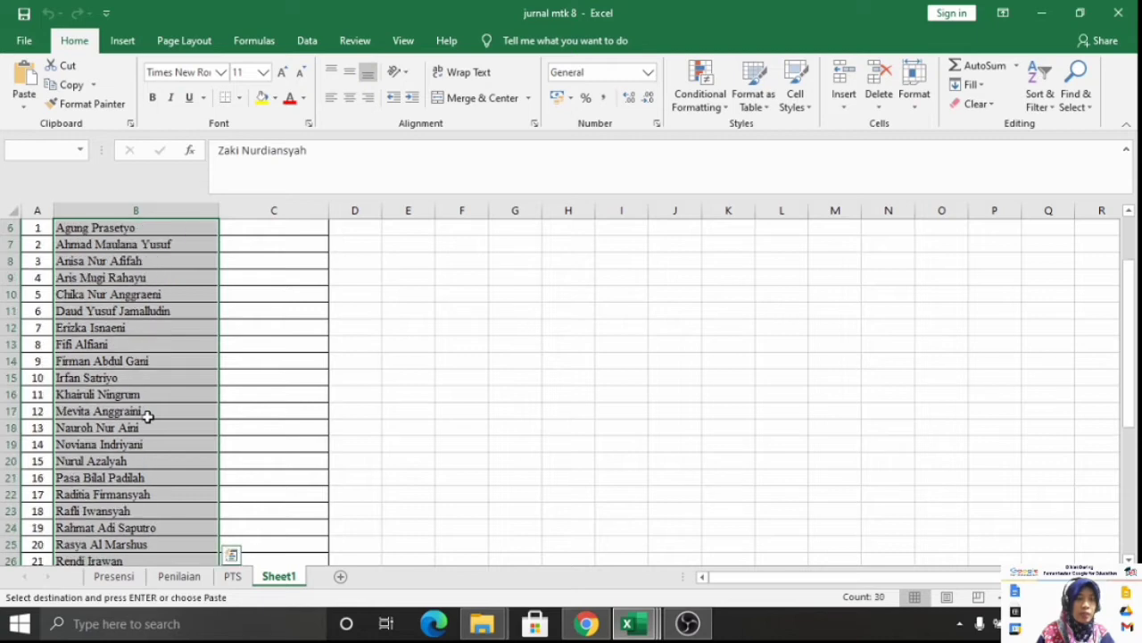
{"action": "key", "text": "ctrl+c"}
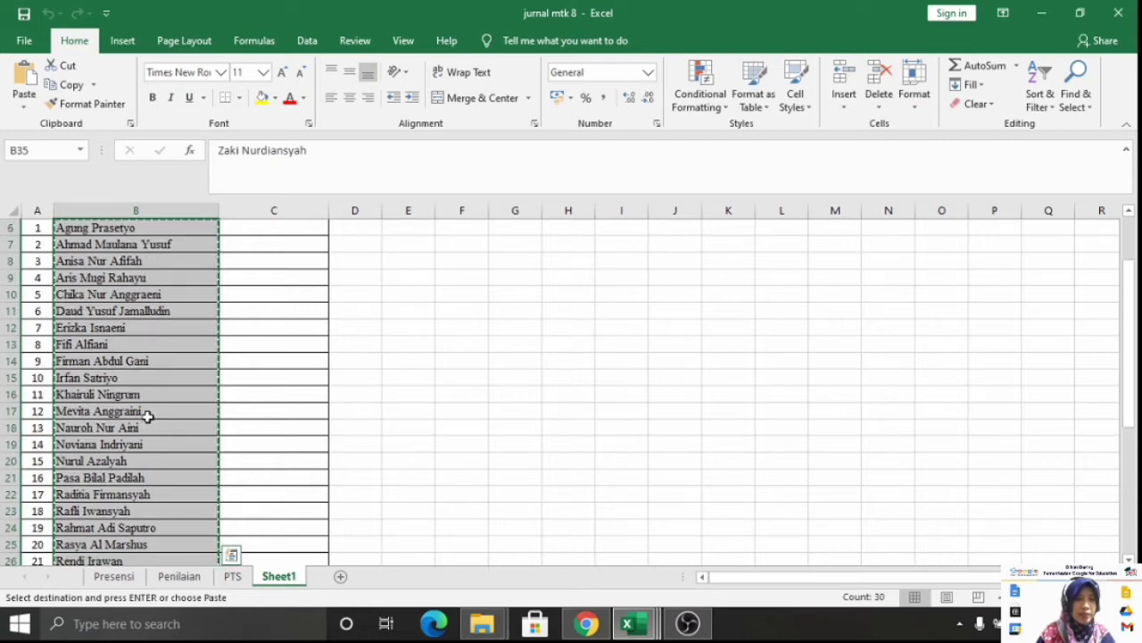
{"action": "left_click", "coordinate": [231, 554]}
- Switch back to the form in Chrome and paste the copied names as the drop-down options of Kelas 7B's Nama question
{"action": "left_click", "coordinate": [586, 623]}
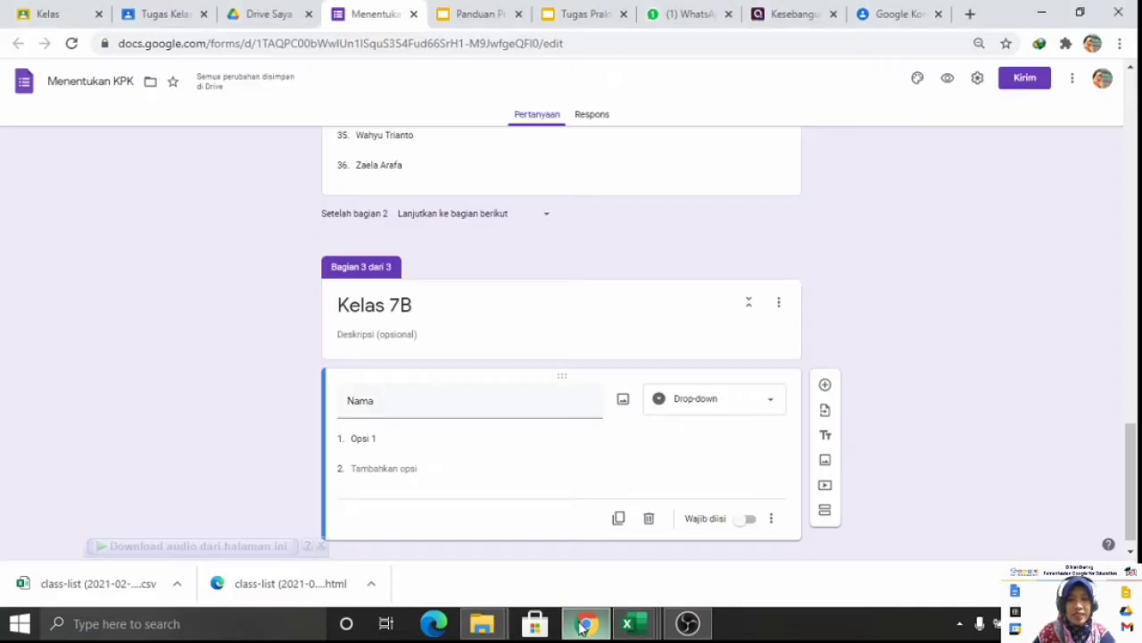
{"action": "left_click", "coordinate": [412, 437]}
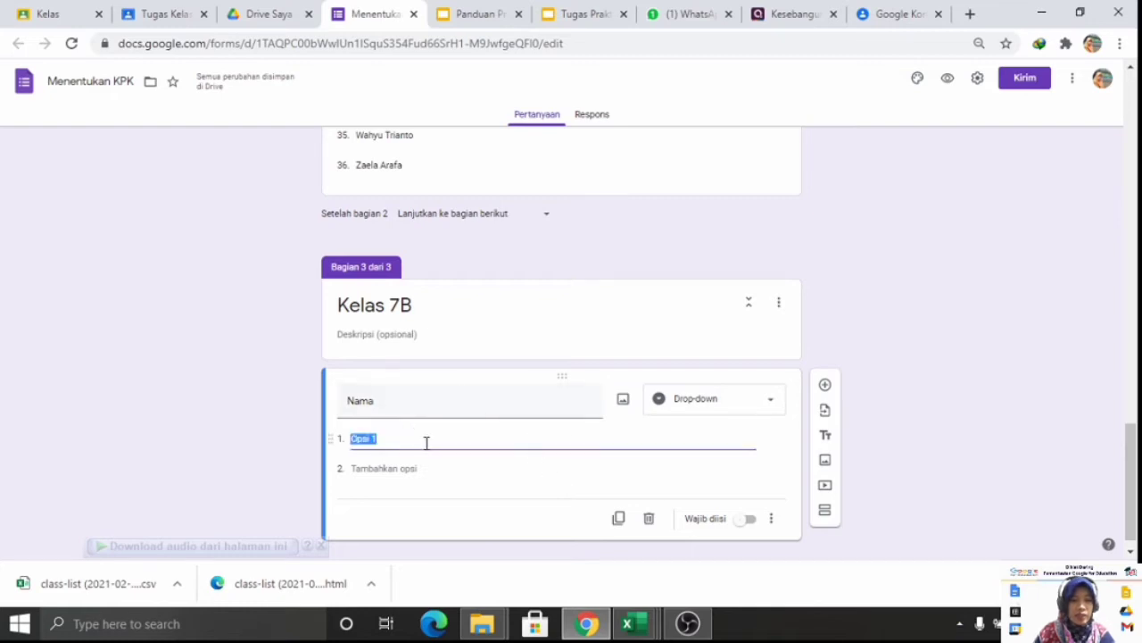
{"action": "key", "text": "ctrl+v"}
{"action": "scroll", "coordinate": [427, 449], "scroll_direction": "up", "scroll_amount": 10}
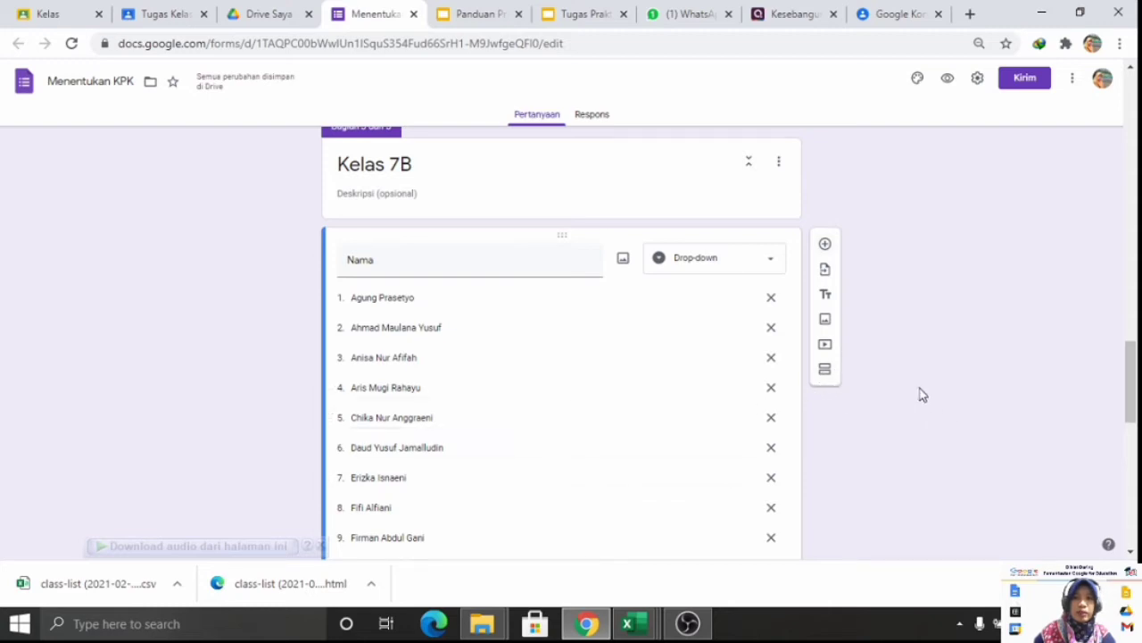
- Add a section titled "Kelas 7C" after Kelas 7B and give it a "Nama" question of type Drop-down
{"action": "left_click", "coordinate": [824, 369]}
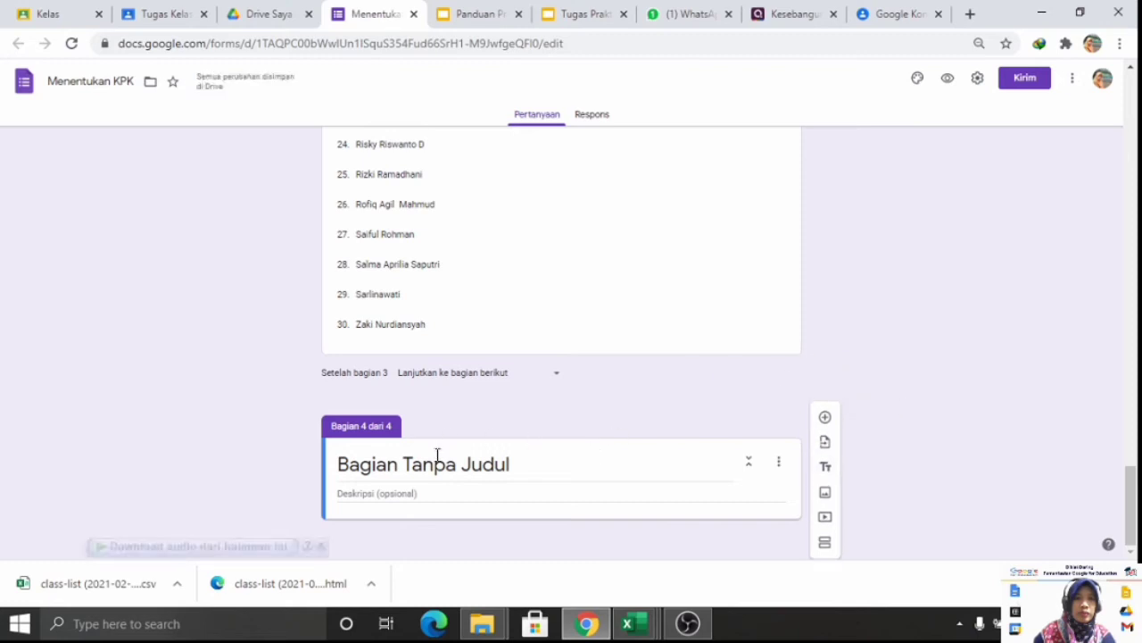
{"action": "type", "text": "as 7C"}
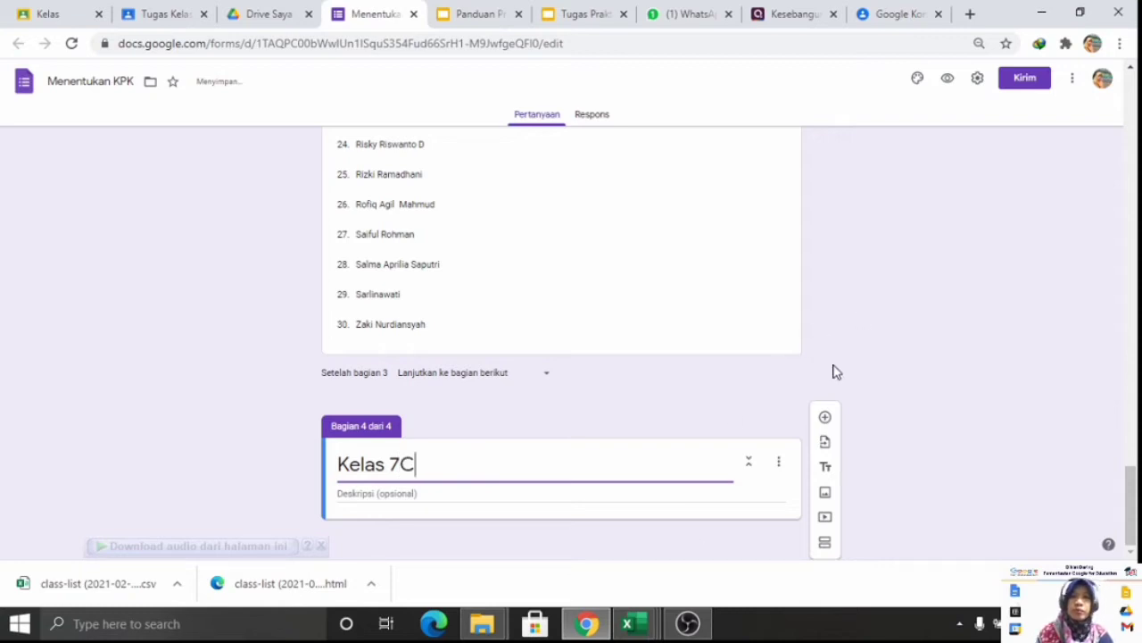
{"action": "left_click", "coordinate": [824, 417]}
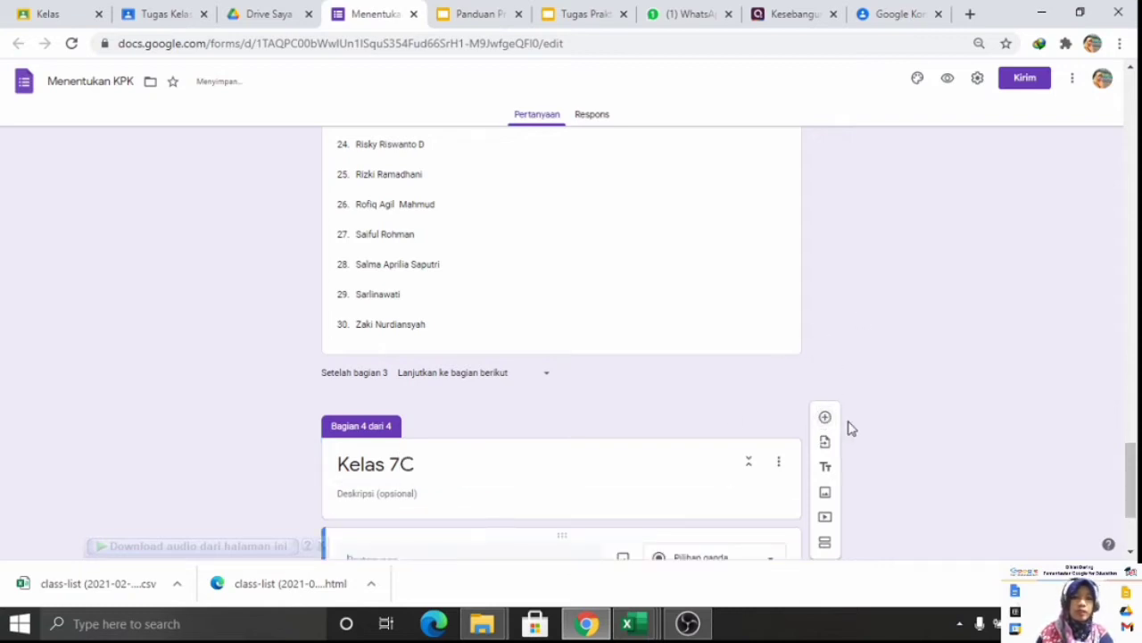
{"action": "type", "text": "Nama"}
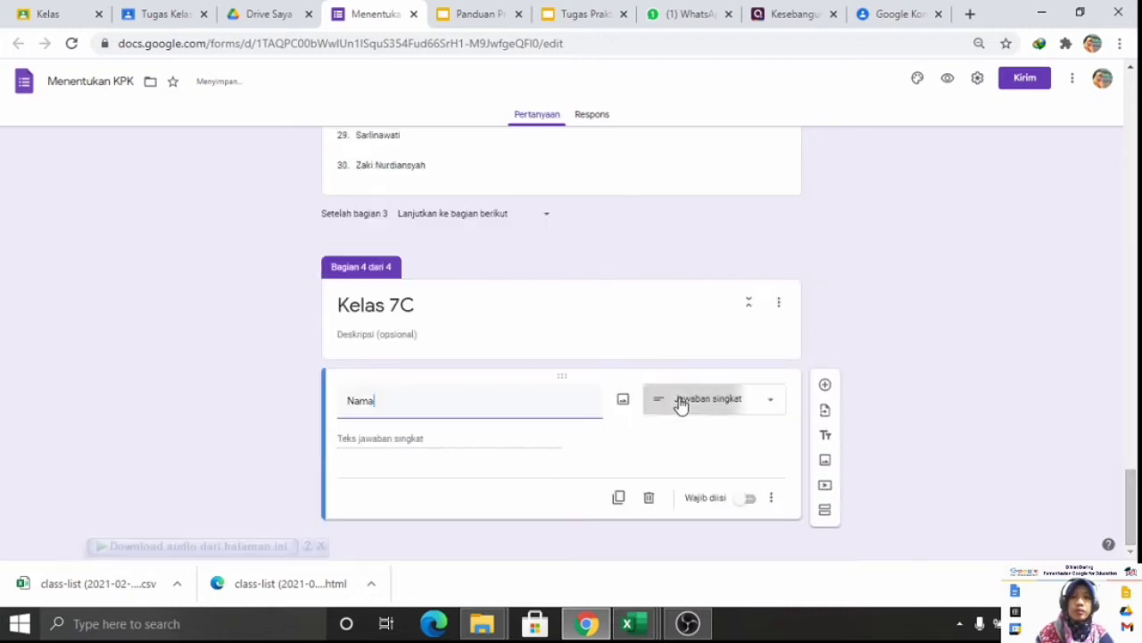
{"action": "left_click", "coordinate": [681, 403]}
{"action": "left_click", "coordinate": [713, 314]}
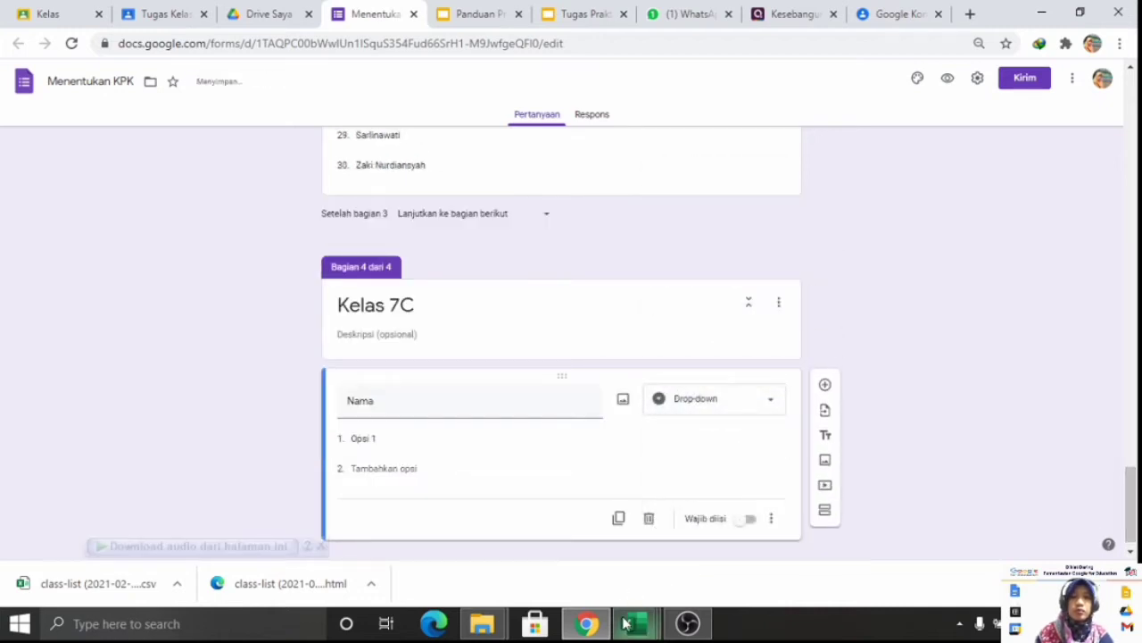
- Switch to the "jurnal mtk 9" workbook in Excel and copy the student names in B6:B40 of the Pengembalian rapor sheet
{"action": "mouse_move", "coordinate": [628, 623]}
{"action": "left_click", "coordinate": [798, 550]}
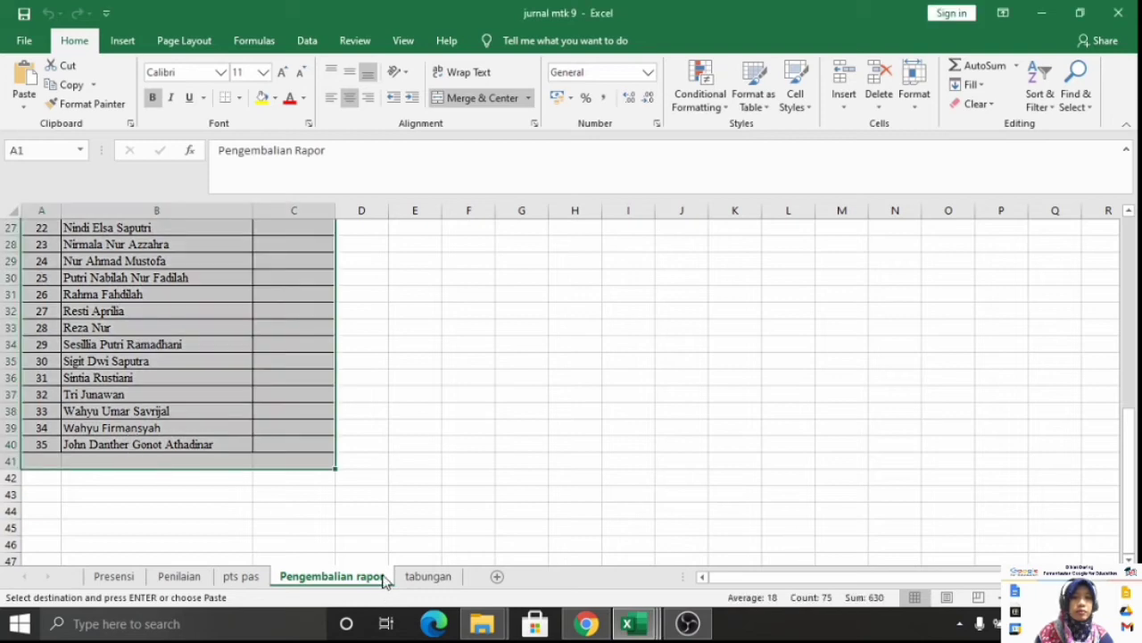
{"action": "left_click", "coordinate": [182, 444]}
{"action": "key", "text": "shift+Up"}
{"action": "key", "text": "shift+Up"}
{"action": "key", "text": "shift+Up"}
{"action": "key", "text": "shift+Up"}
{"action": "key", "text": "shift+Up"}
{"action": "key", "text": "shift+Up"}
{"action": "key", "text": "shift+Up"}
{"action": "key", "text": "shift+Up"}
{"action": "key", "text": "shift+Up"}
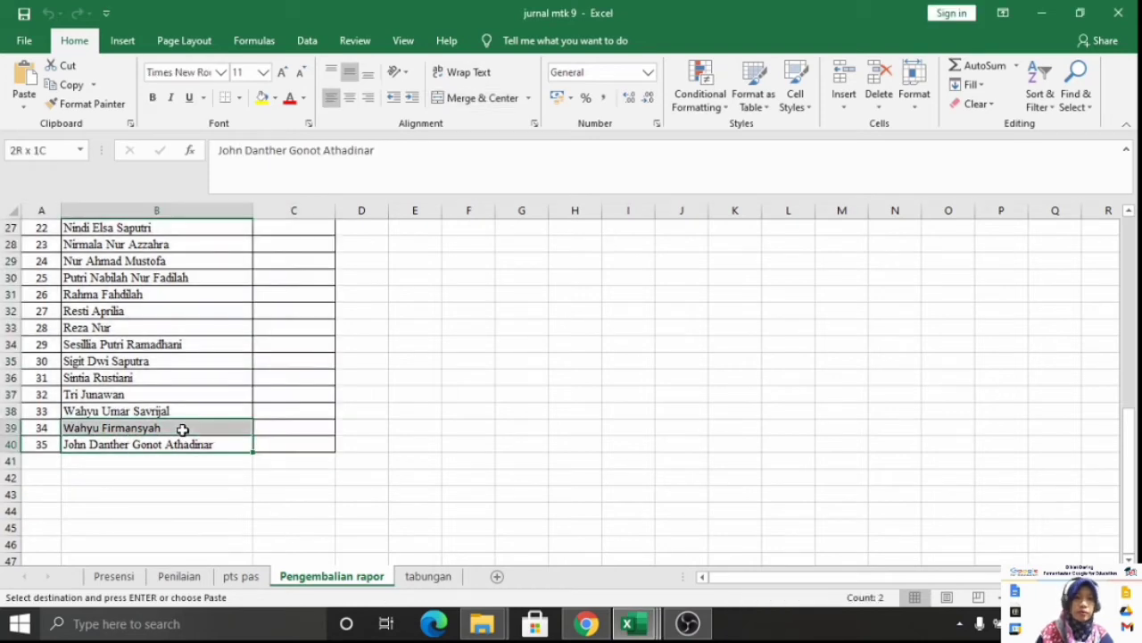
{"action": "key", "text": "shift+Up"}
{"action": "key", "text": "shift+Up"}
{"action": "key", "text": "shift+Up"}
{"action": "key", "text": "shift+Up"}
{"action": "key", "text": "shift+Up"}
{"action": "key", "text": "shift+Up"}
{"action": "key", "text": "shift+Up"}
{"action": "key", "text": "shift+Up"}
{"action": "key", "text": "shift+Up"}
{"action": "key", "text": "shift+Up"}
{"action": "key", "text": "shift+Up"}
{"action": "key", "text": "shift+Up"}
{"action": "key", "text": "shift+Up"}
{"action": "key", "text": "shift+Up"}
{"action": "key", "text": "shift+Up"}
{"action": "key", "text": "shift+Up"}
{"action": "key", "text": "shift+Up"}
{"action": "key", "text": "shift+Up"}
{"action": "key", "text": "shift+Up"}
{"action": "key", "text": "shift+Up"}
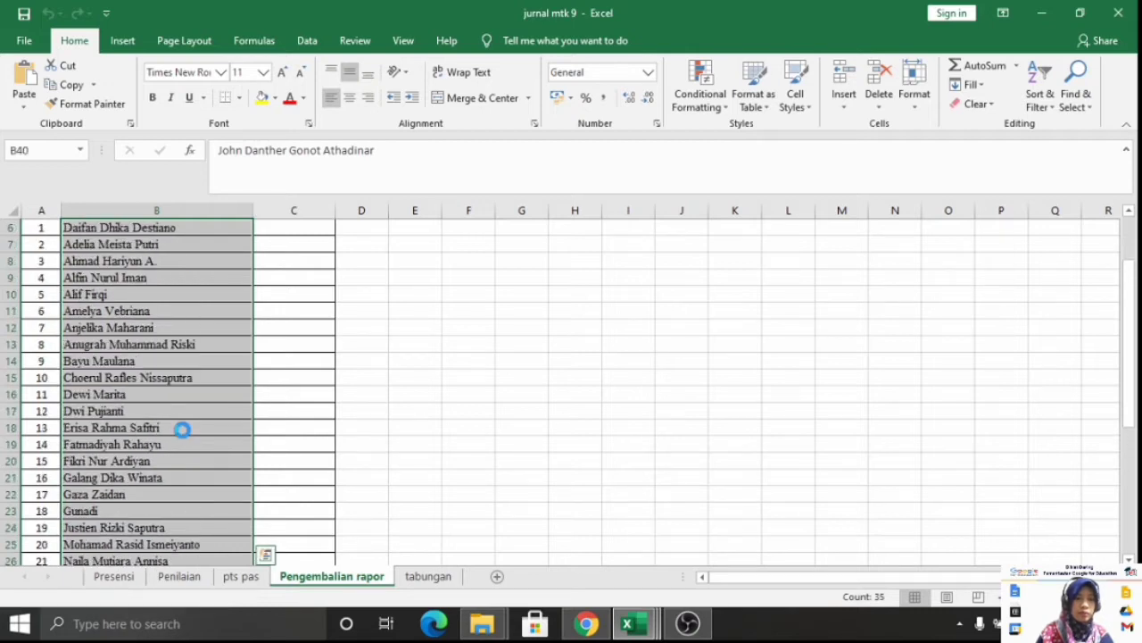
{"action": "key", "text": "ctrl+c"}
- Return to the form in Chrome and paste the copied names as the drop-down options of Kelas 7C's Nama question
{"action": "left_click", "coordinate": [588, 624]}
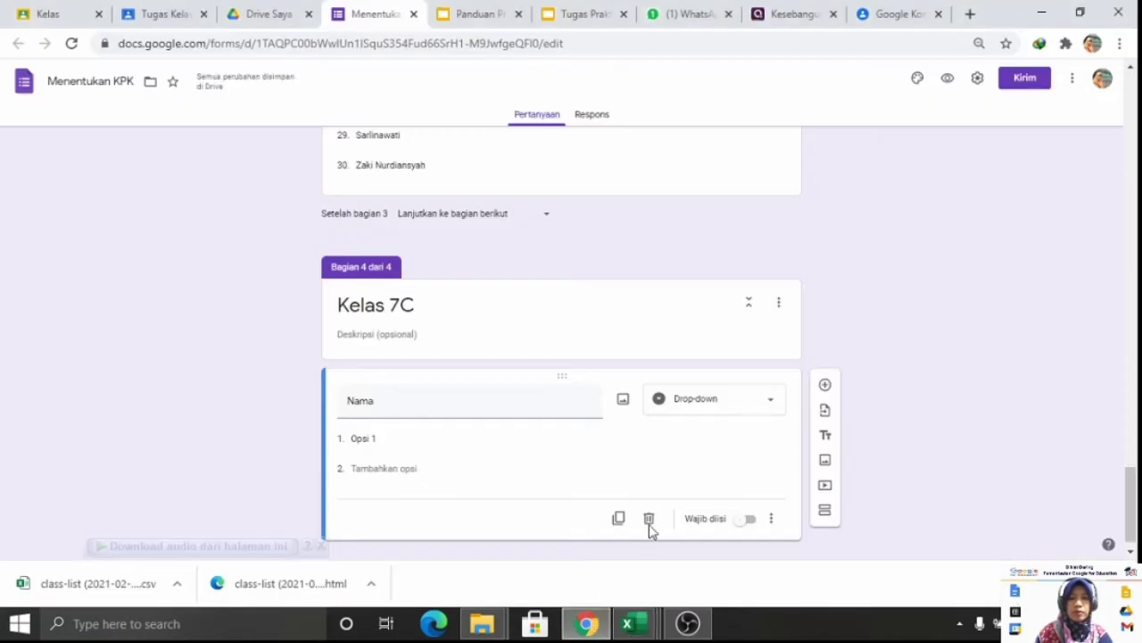
{"action": "left_click", "coordinate": [426, 438]}
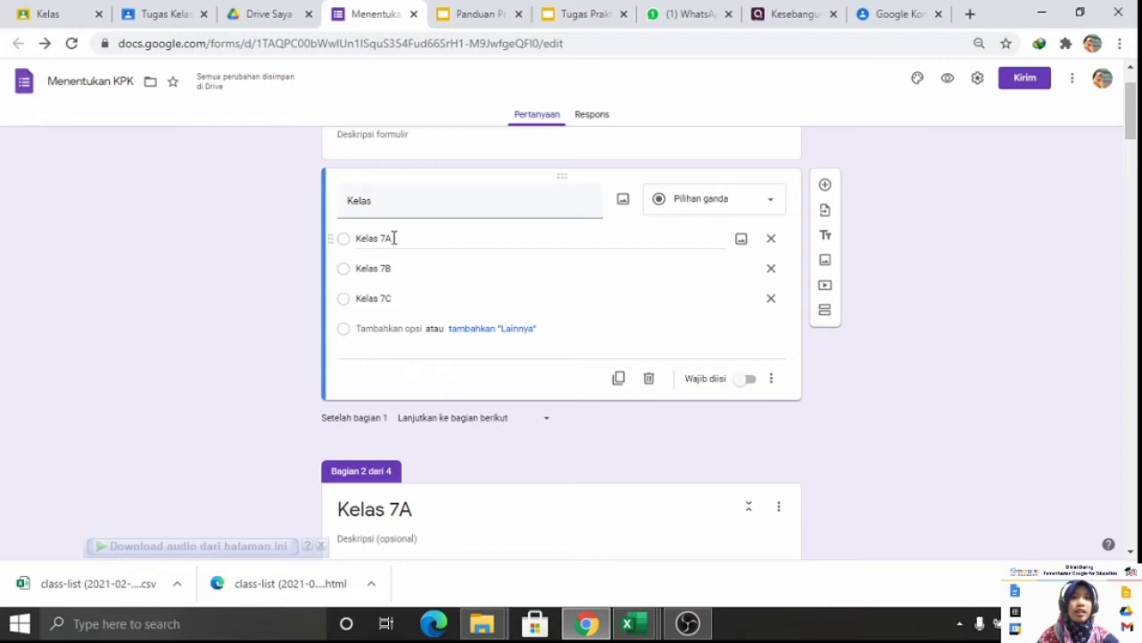
- Enable opening sections based on the answer for the Kelas question, sending Kelas 7A to section 2, Kelas 7B to section 3 and Kelas 7C to section 4
{"action": "left_click", "coordinate": [772, 382]}
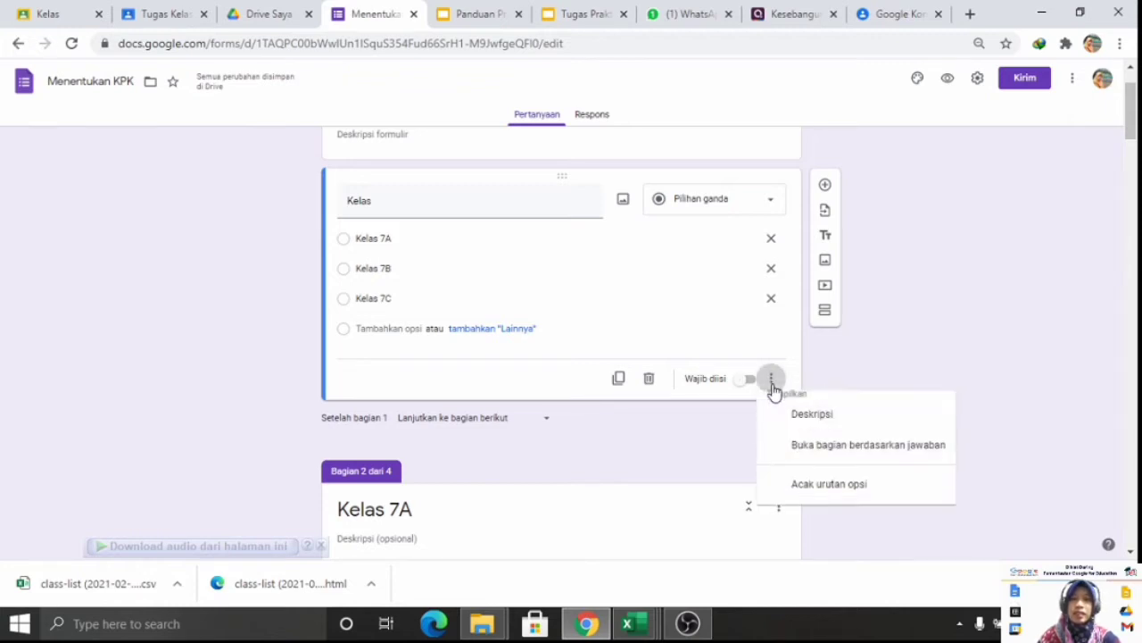
{"action": "left_click", "coordinate": [827, 458]}
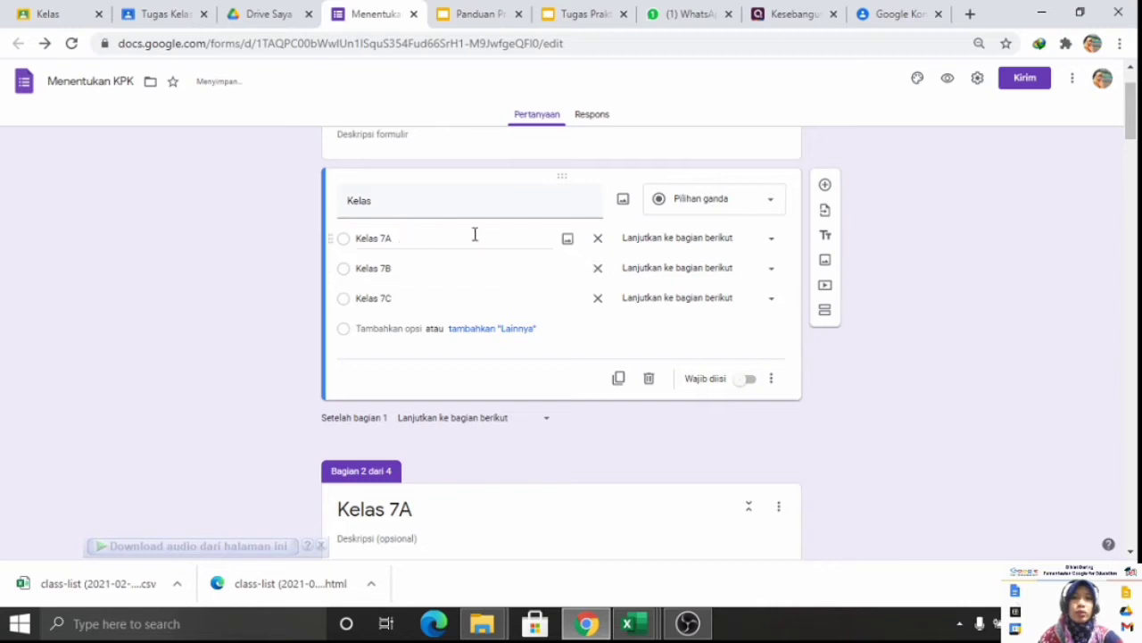
{"action": "left_click", "coordinate": [763, 249]}
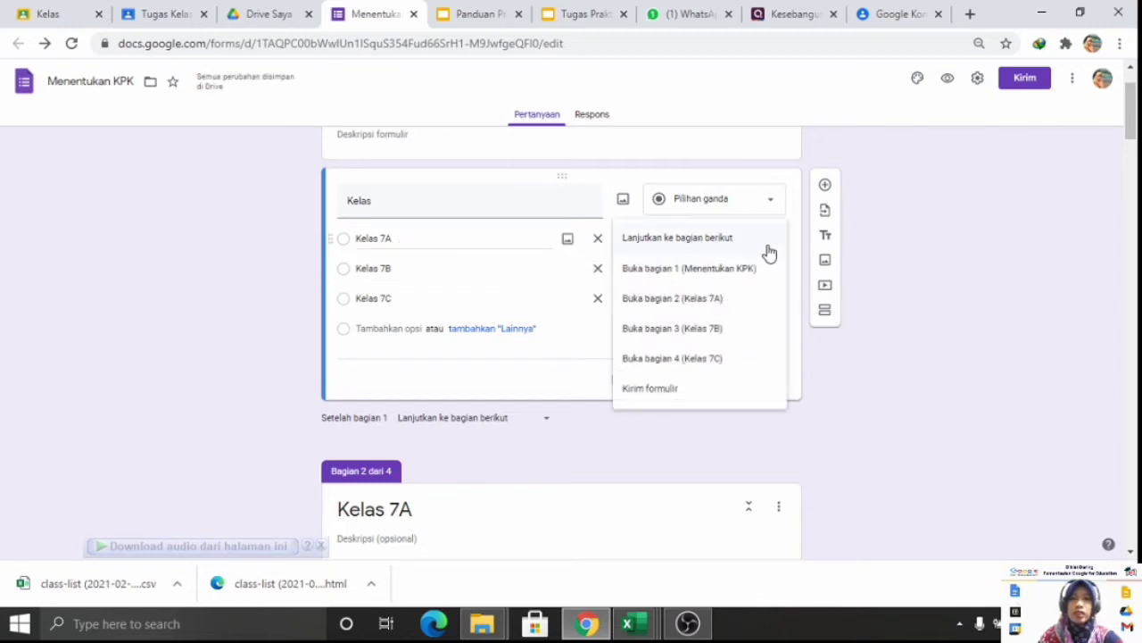
{"action": "left_click", "coordinate": [718, 304]}
{"action": "left_click", "coordinate": [727, 275]}
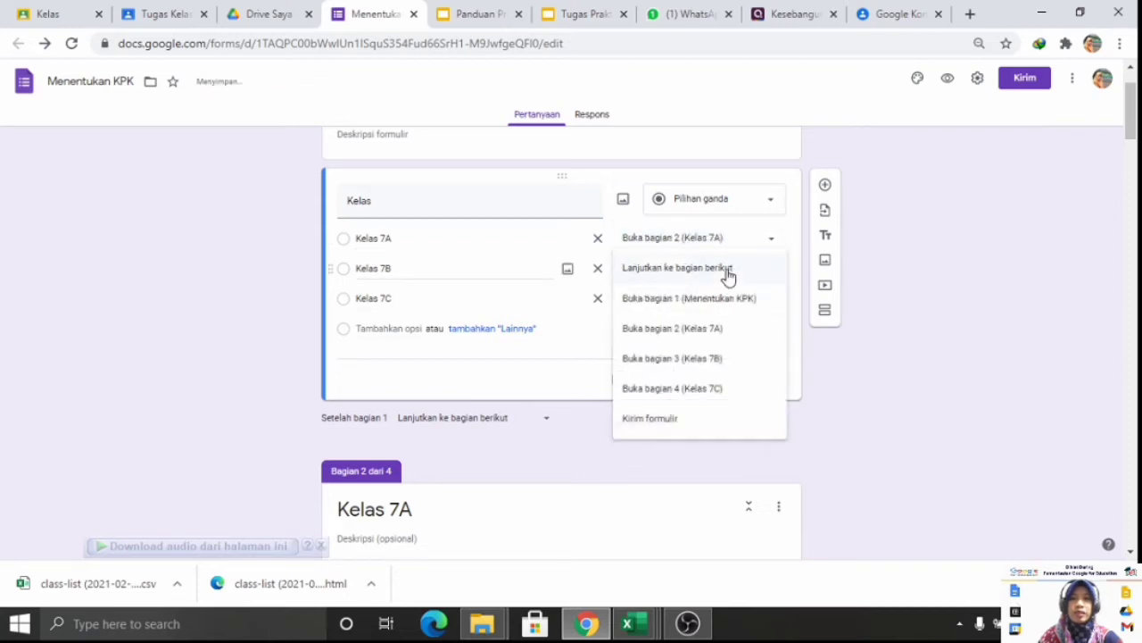
{"action": "left_click", "coordinate": [717, 361]}
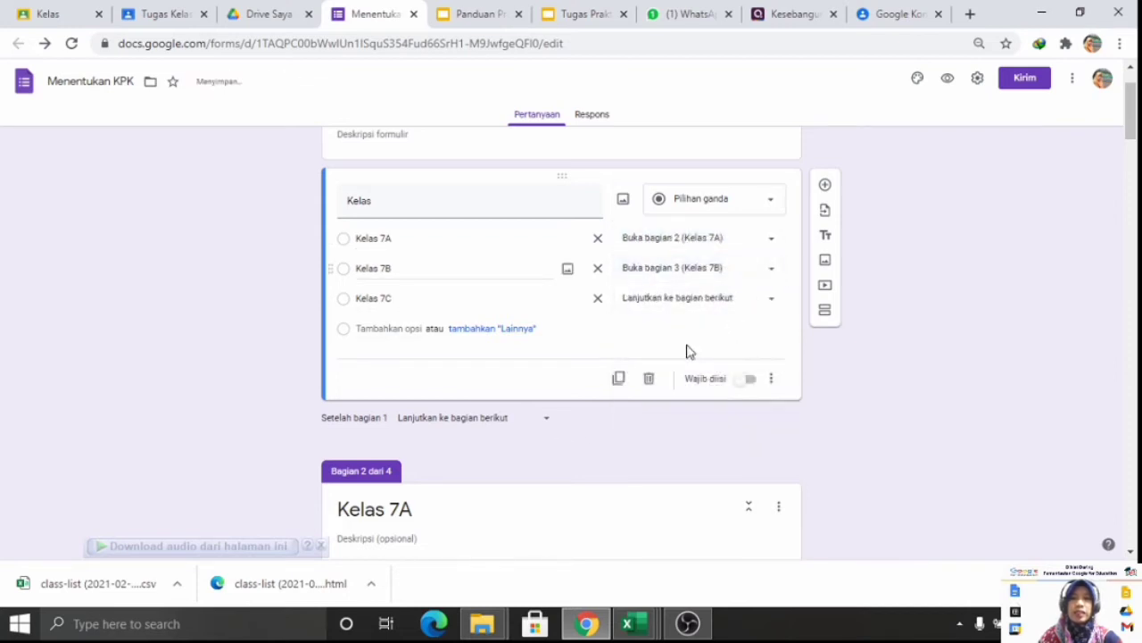
{"action": "left_click", "coordinate": [738, 305]}
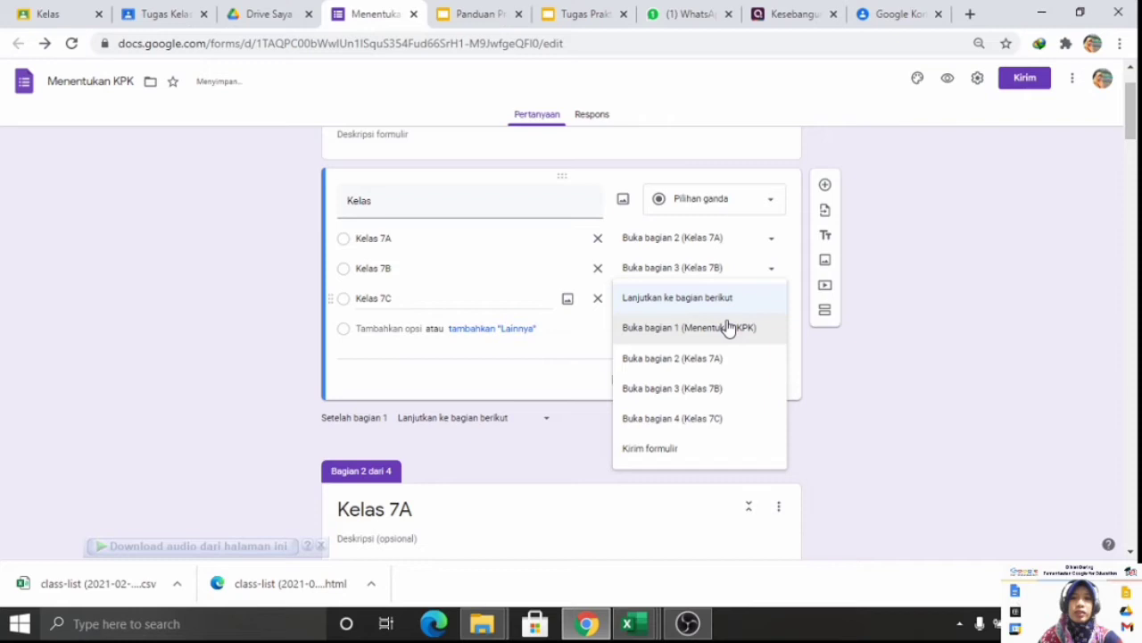
{"action": "left_click", "coordinate": [710, 423]}
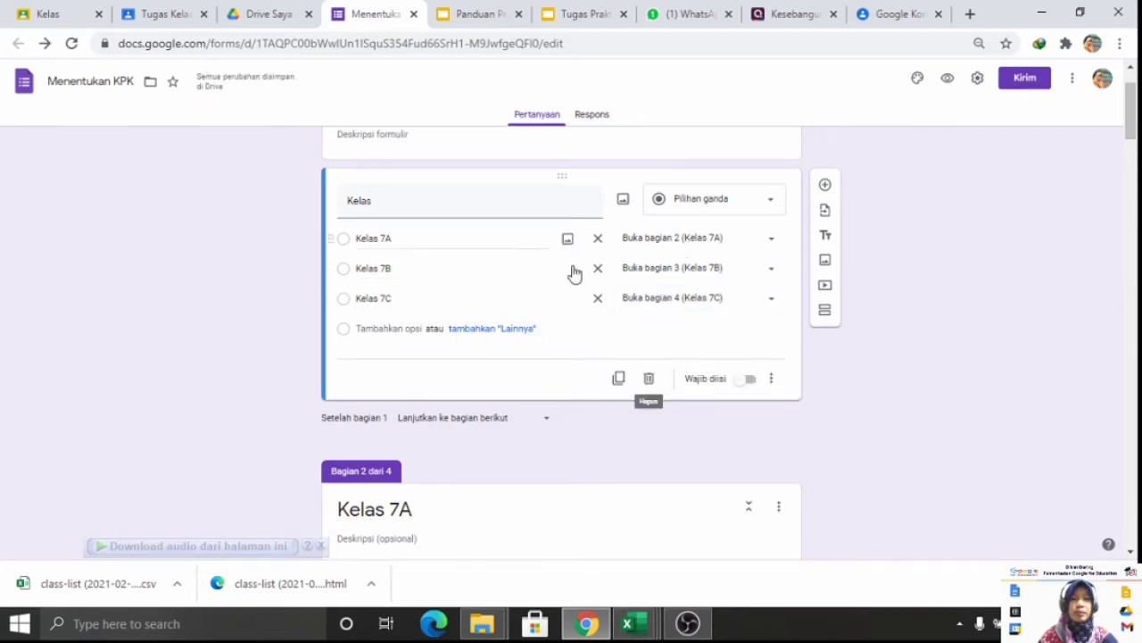
- Review the class sections, their name lists and where the form continues after each section
{"action": "scroll", "coordinate": [622, 392], "scroll_direction": "down", "scroll_amount": 5}
{"action": "scroll", "coordinate": [624, 370], "scroll_direction": "down", "scroll_amount": 20}
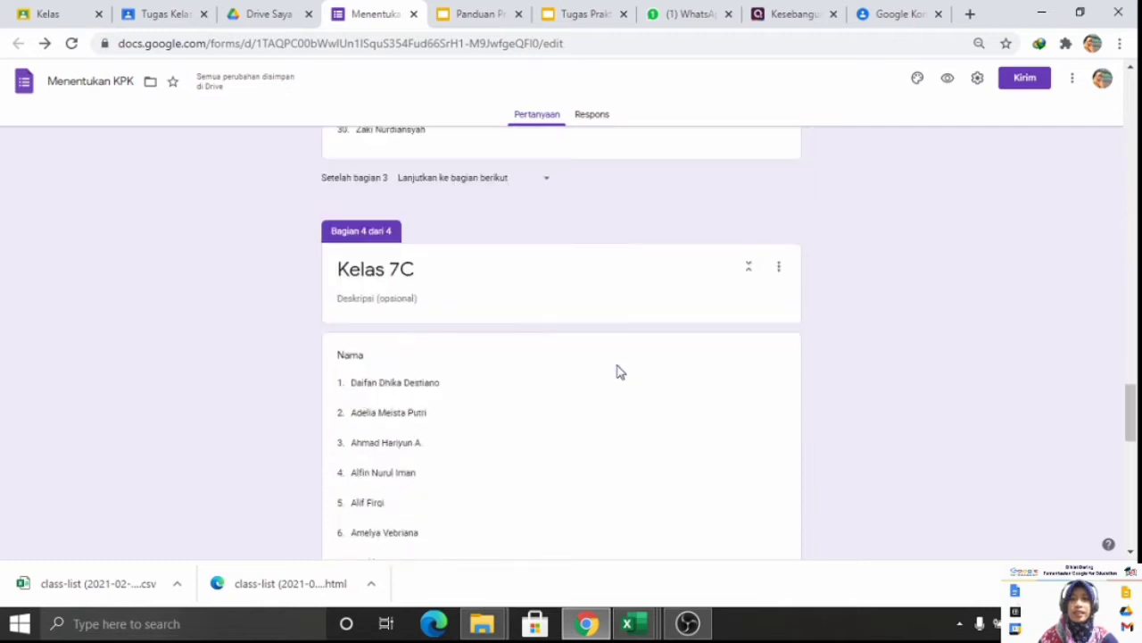
{"action": "scroll", "coordinate": [622, 361], "scroll_direction": "up", "scroll_amount": 4}
{"action": "scroll", "coordinate": [622, 356], "scroll_direction": "down", "scroll_amount": 10}
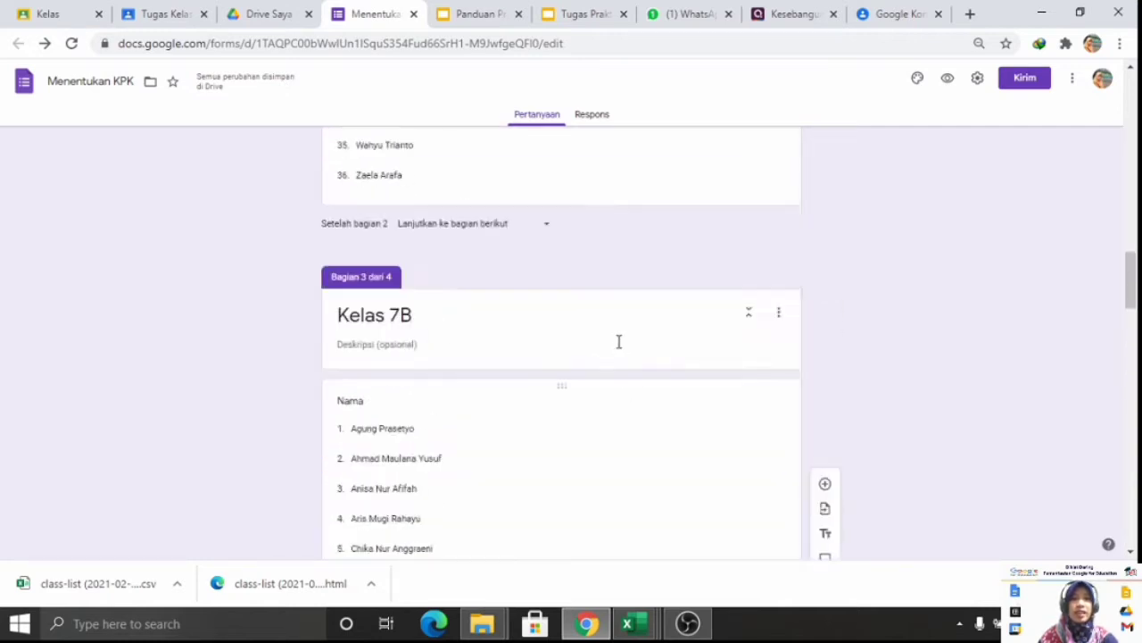
{"action": "scroll", "coordinate": [617, 344], "scroll_direction": "up", "scroll_amount": 6}
{"action": "scroll", "coordinate": [617, 340], "scroll_direction": "up", "scroll_amount": 10}
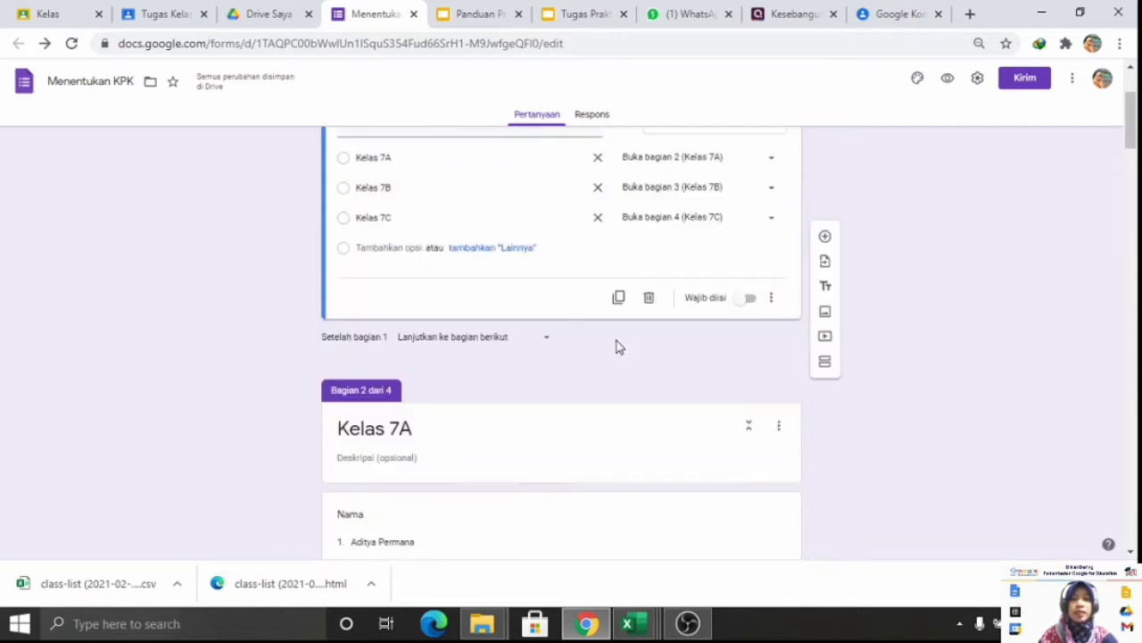
{"action": "scroll", "coordinate": [618, 341], "scroll_direction": "down", "scroll_amount": 9}
{"action": "scroll", "coordinate": [619, 345], "scroll_direction": "down", "scroll_amount": 6}
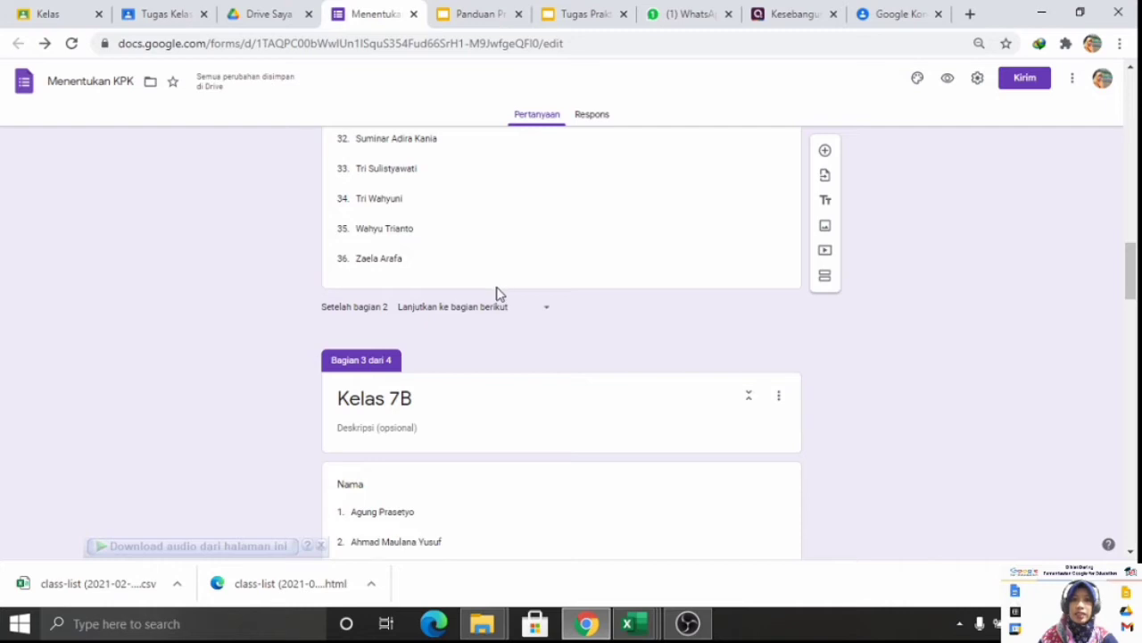
- Add a new section at the end of the form, after the Kelas 7C name list
{"action": "scroll", "coordinate": [498, 299], "scroll_direction": "down", "scroll_amount": 20}
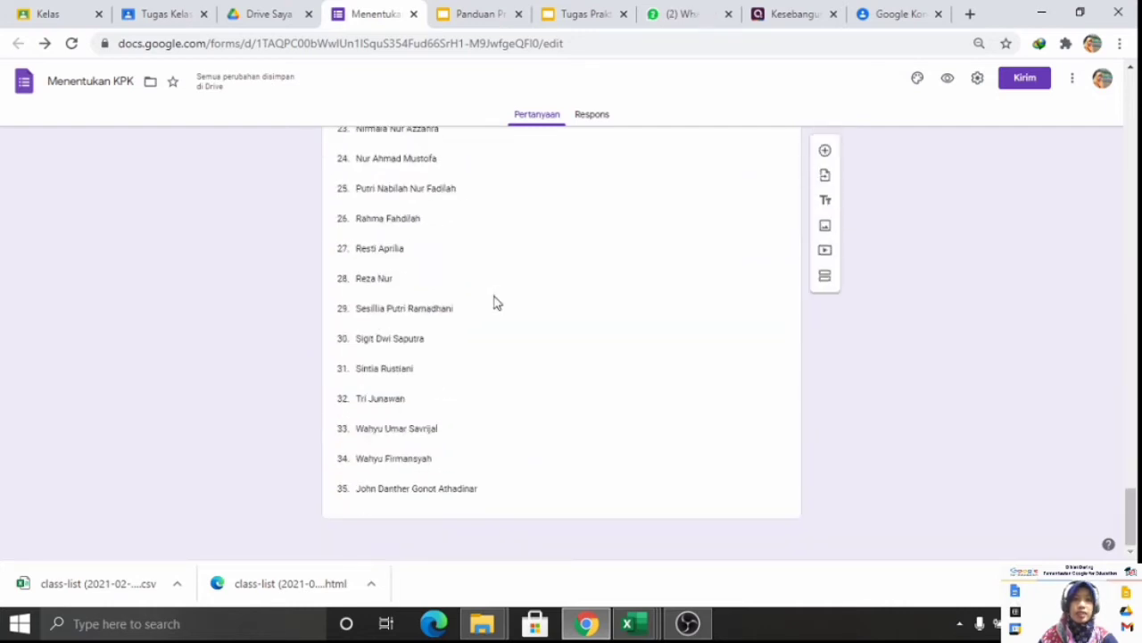
{"action": "left_click", "coordinate": [744, 452]}
{"action": "left_click", "coordinate": [826, 278]}
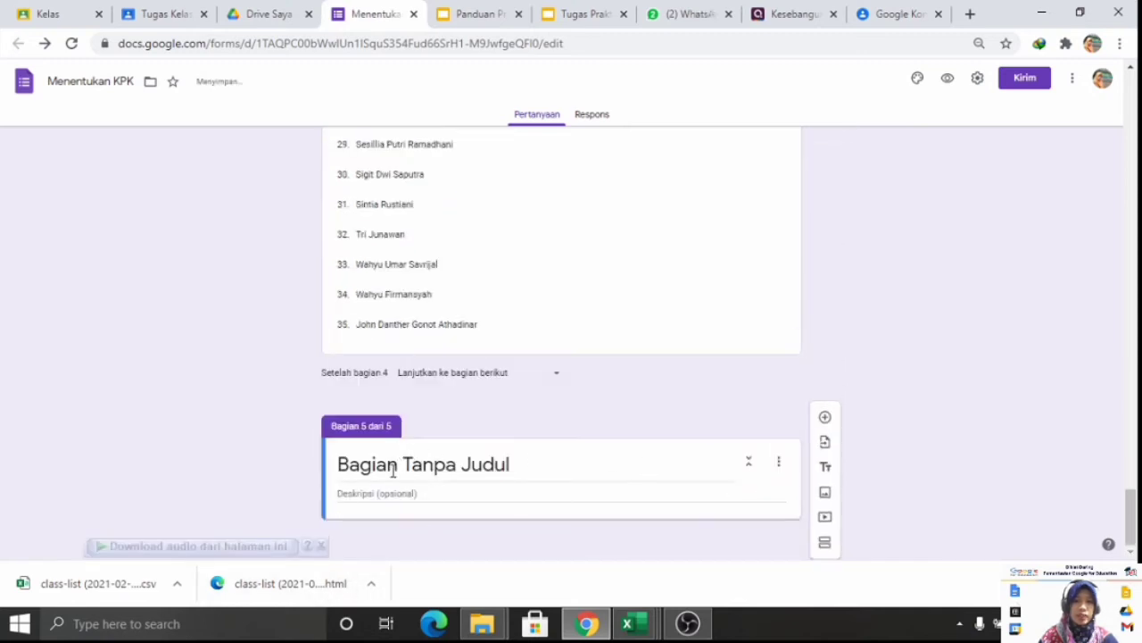
- Set the form to go to section 5 (Bagian Tanpa Judul) after section 2, Kelas 7A
{"action": "scroll", "coordinate": [836, 408], "scroll_direction": "up", "scroll_amount": 15}
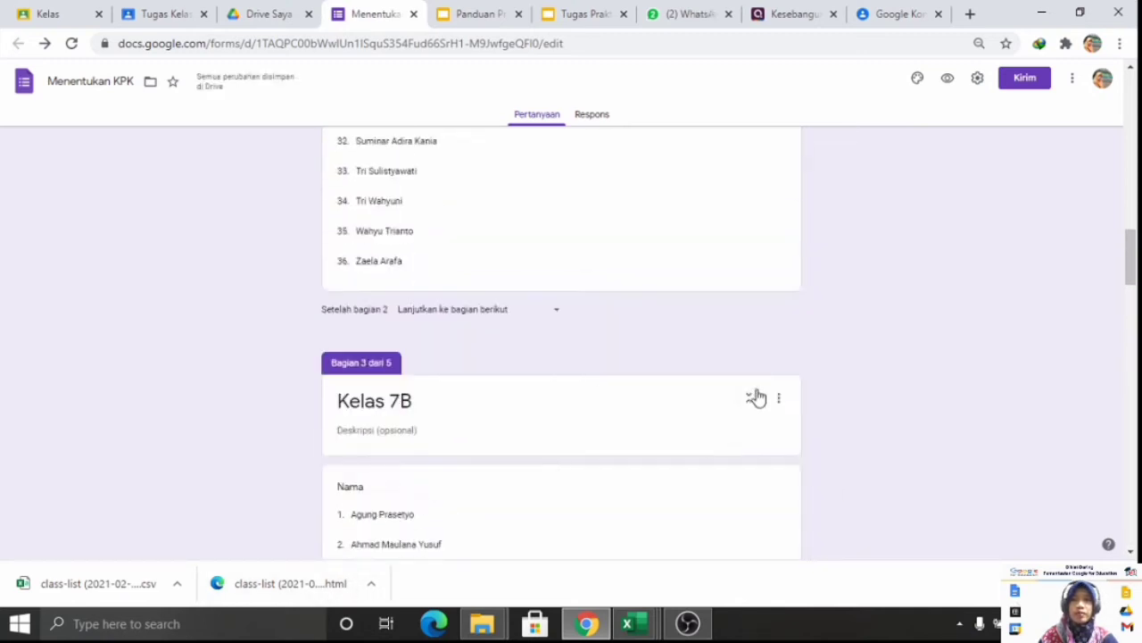
{"action": "scroll", "coordinate": [756, 395], "scroll_direction": "up", "scroll_amount": 15}
{"action": "scroll", "coordinate": [535, 388], "scroll_direction": "down", "scroll_amount": 4}
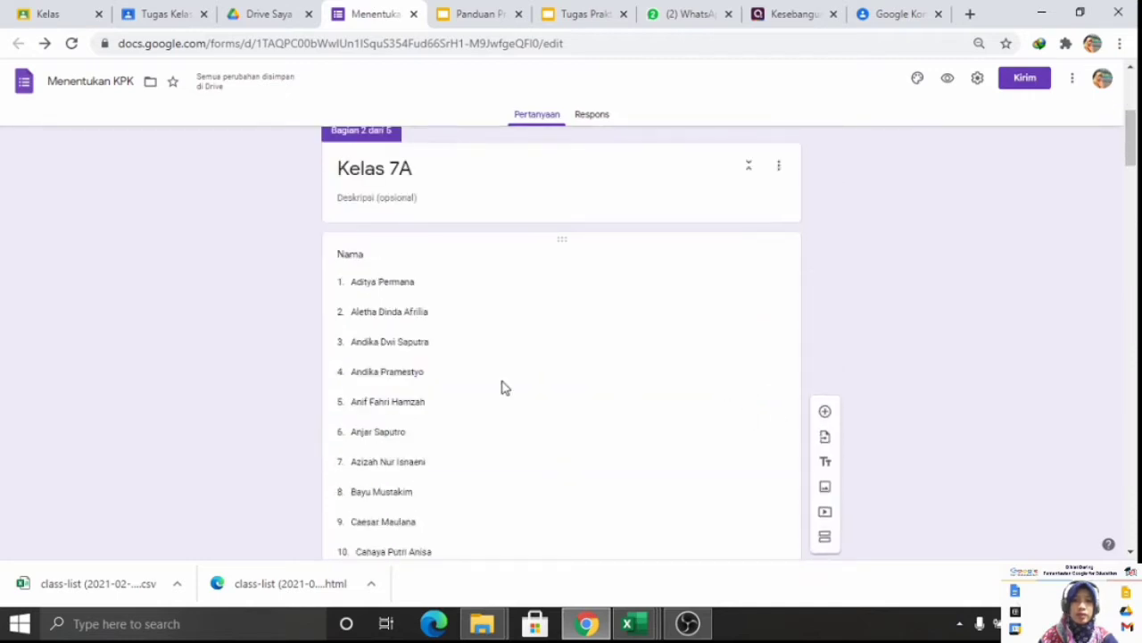
{"action": "scroll", "coordinate": [536, 490], "scroll_direction": "down", "scroll_amount": 10}
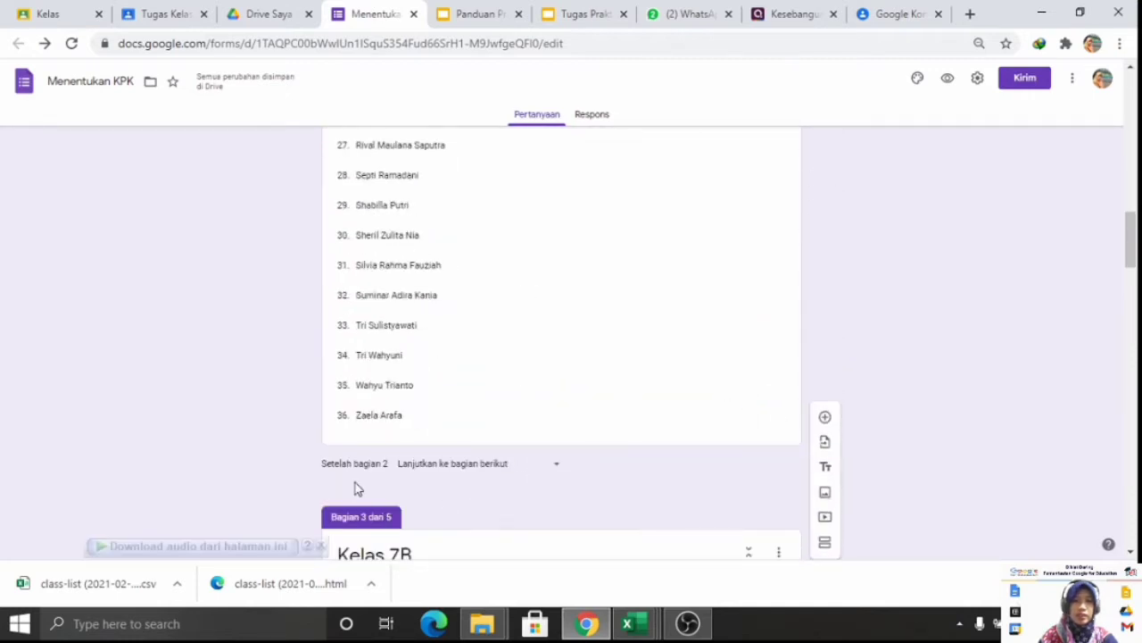
{"action": "left_click", "coordinate": [489, 464]}
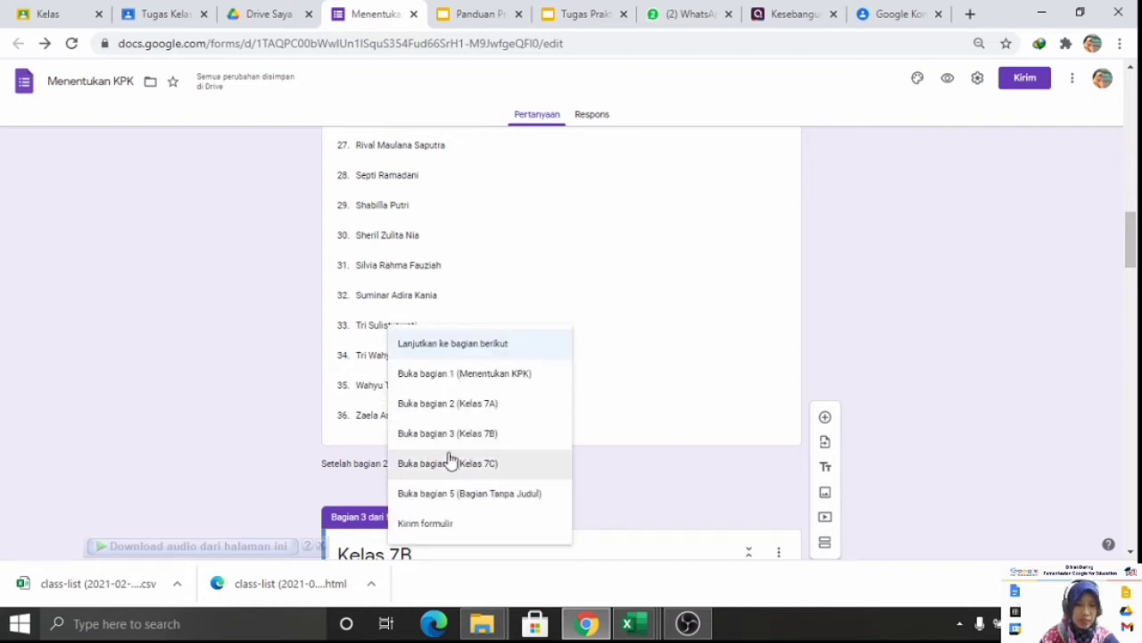
{"action": "left_click", "coordinate": [470, 500]}
- Set the form to go to section 5 (Bagian Tanpa Judul) after section 3, Kelas 7B, and after section 4, Kelas 7C
{"action": "scroll", "coordinate": [491, 451], "scroll_direction": "down", "scroll_amount": 10}
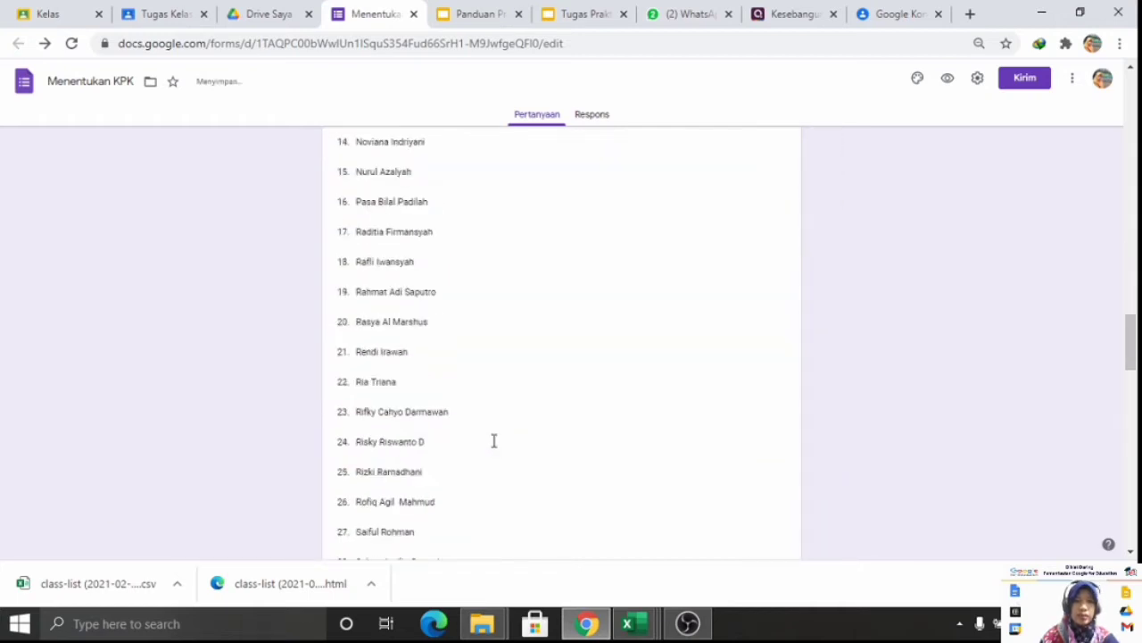
{"action": "scroll", "coordinate": [493, 441], "scroll_direction": "down", "scroll_amount": 5}
{"action": "left_click", "coordinate": [520, 186]}
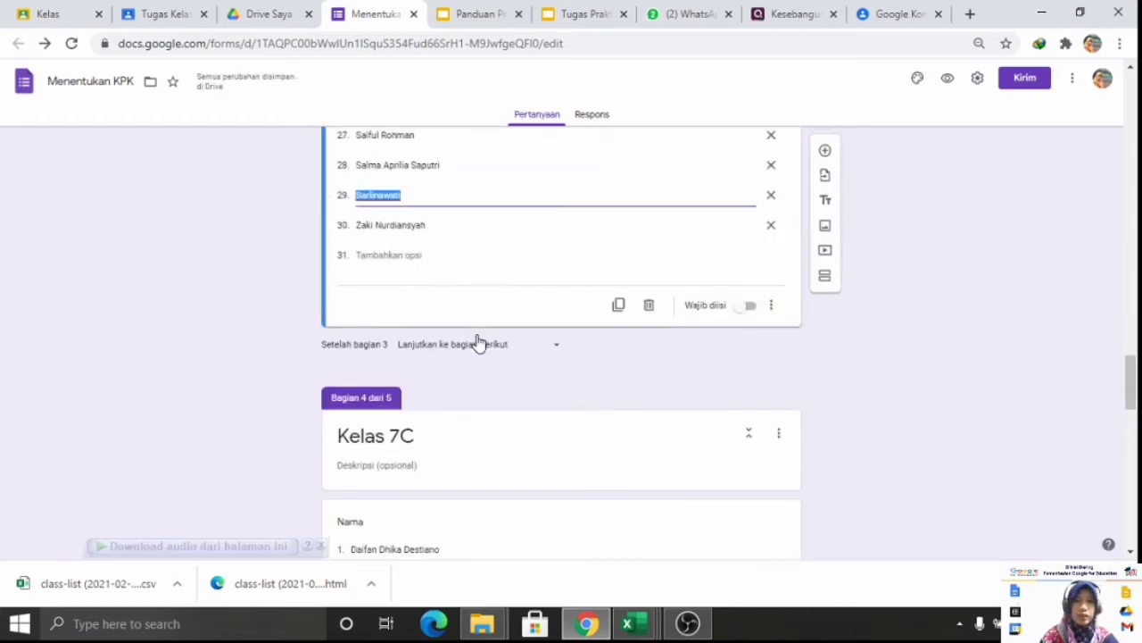
{"action": "left_click", "coordinate": [550, 347]}
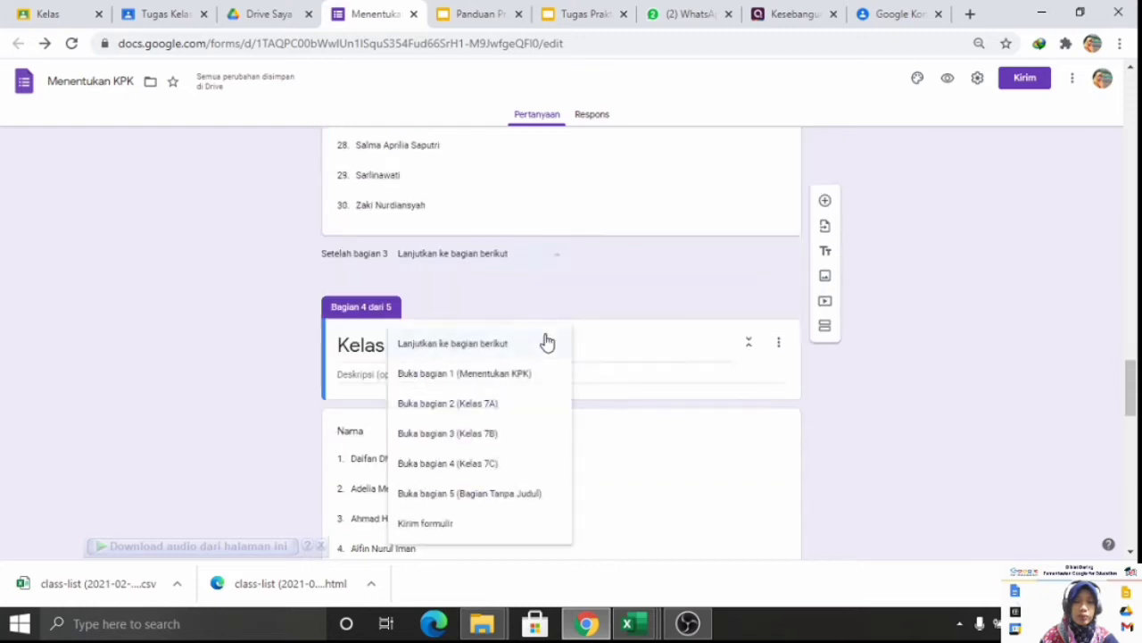
{"action": "left_click", "coordinate": [533, 499]}
{"action": "scroll", "coordinate": [656, 375], "scroll_direction": "down", "scroll_amount": 12}
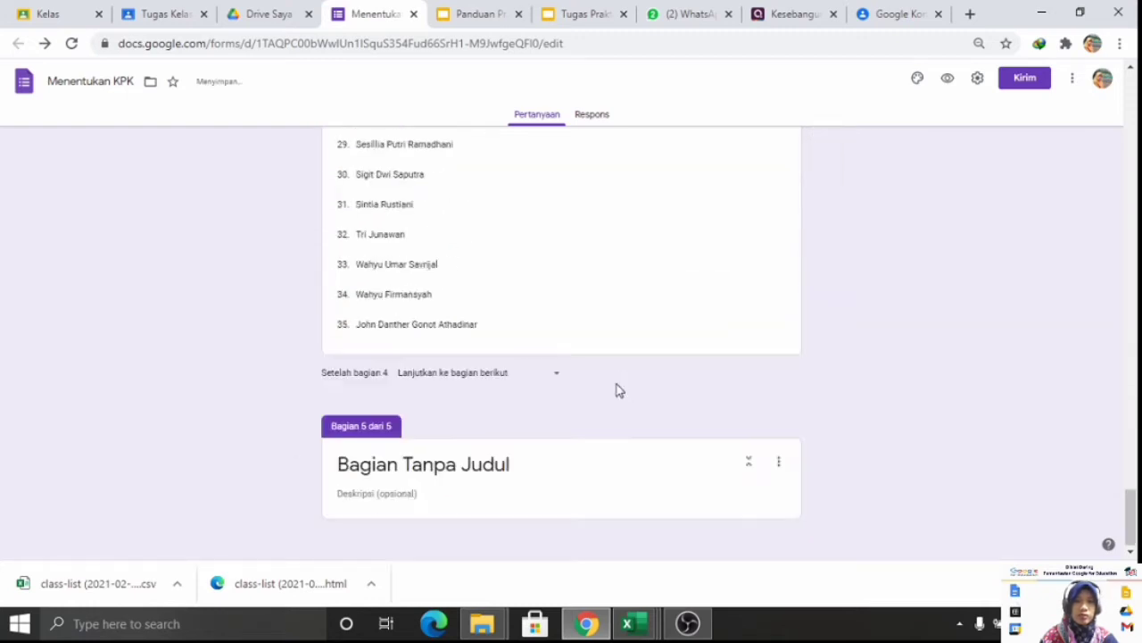
{"action": "left_click", "coordinate": [509, 382]}
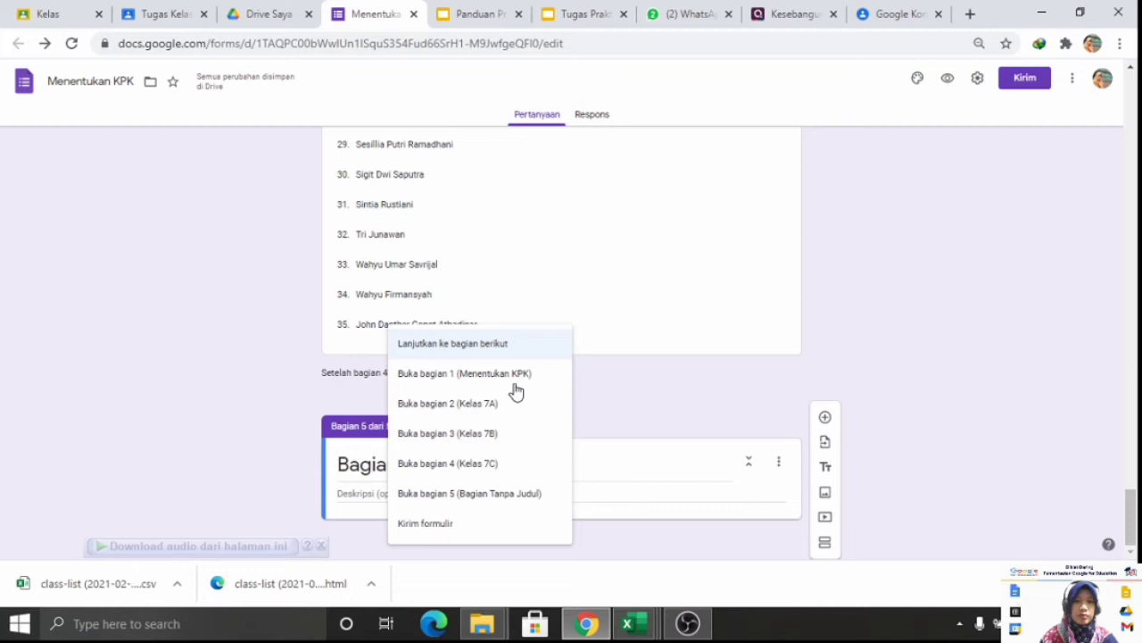
{"action": "left_click", "coordinate": [518, 491]}
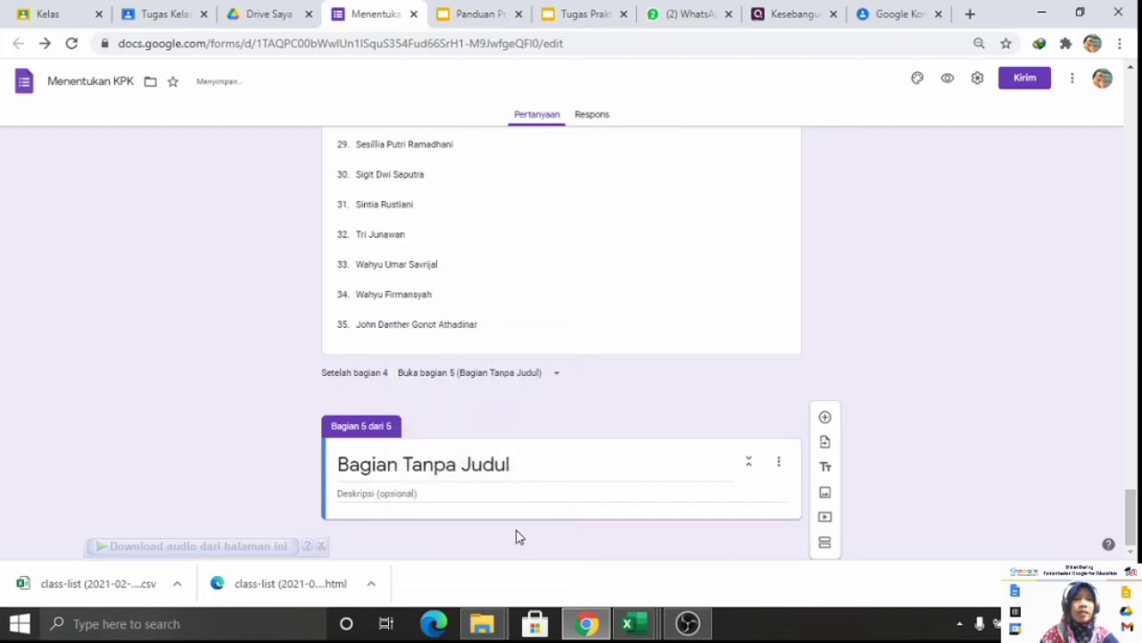
- Title section 5 "SOAL" and add a question reading "Tentuka KPK dari 3 dan 4" to it
{"action": "left_click", "coordinate": [518, 468]}
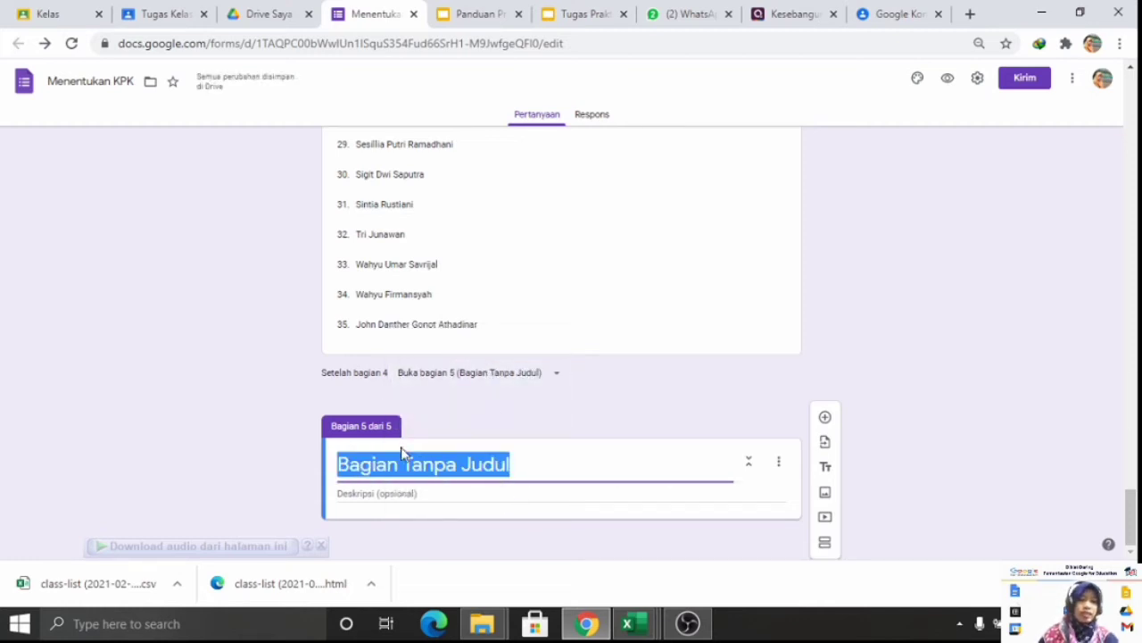
{"action": "type", "text": "SOAL"}
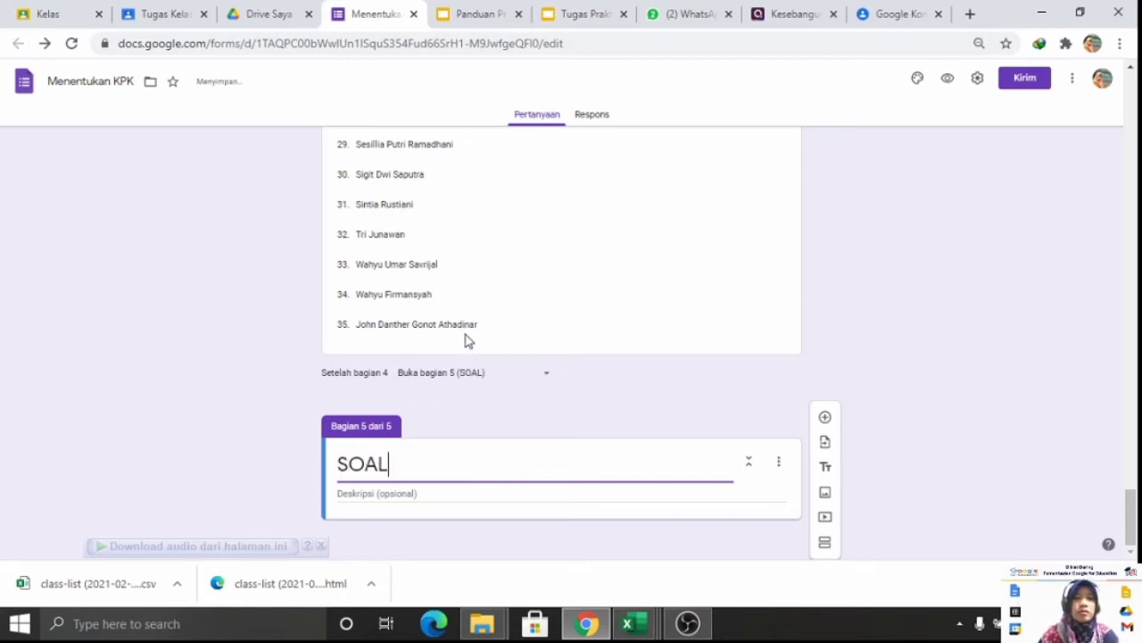
{"action": "left_click", "coordinate": [822, 419]}
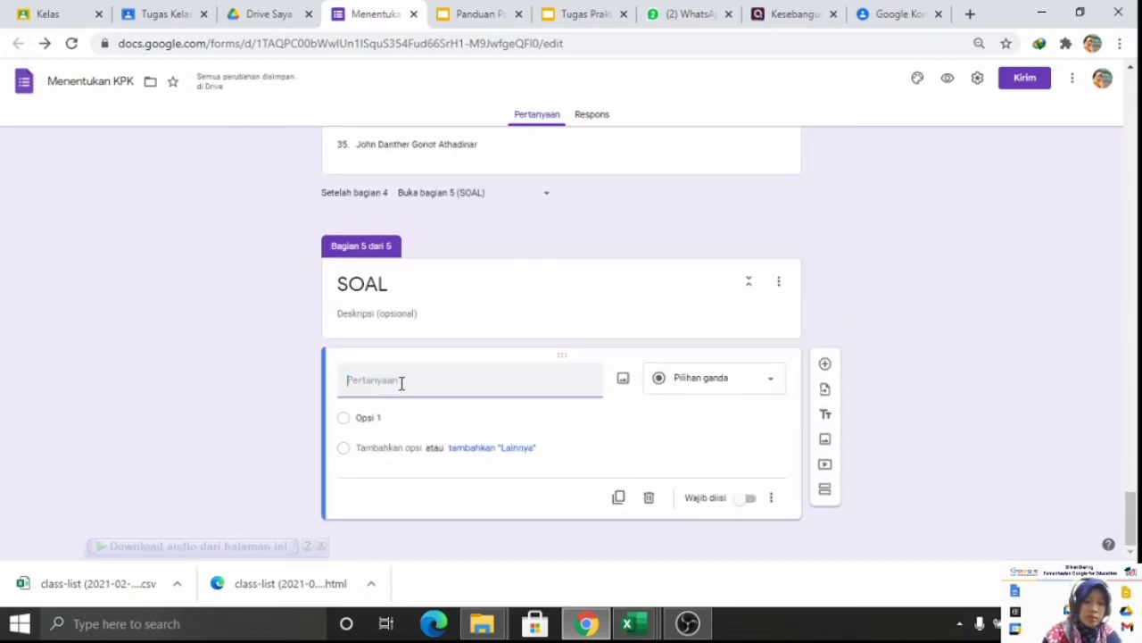
{"action": "type", "text": "Tentuka KPK dari"}
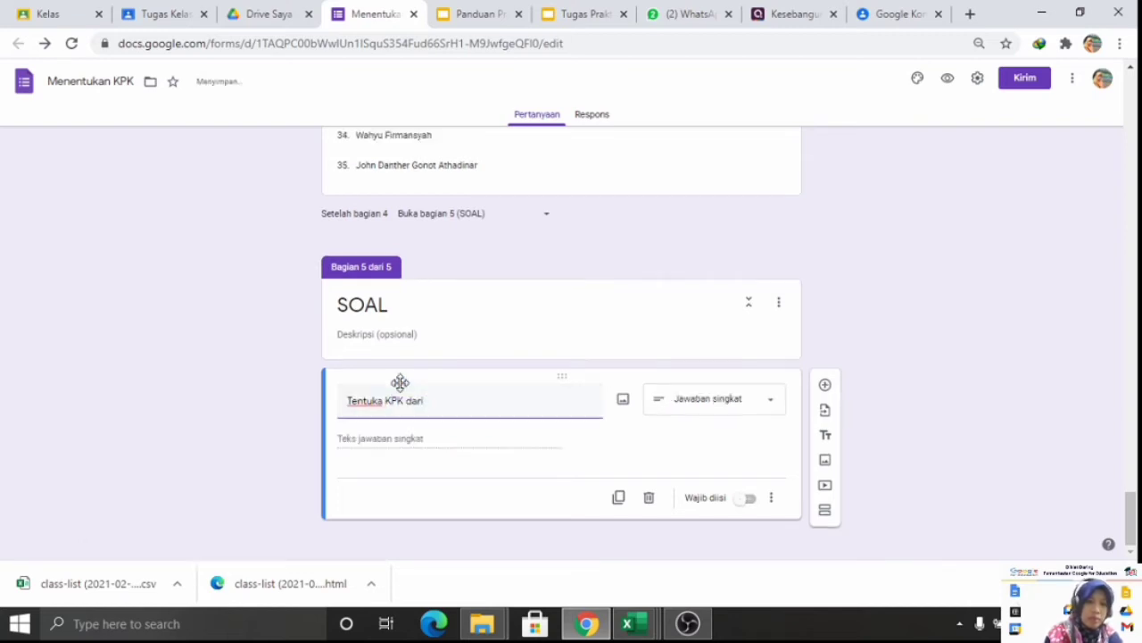
{"action": "type", "text": "3 dan 4"}
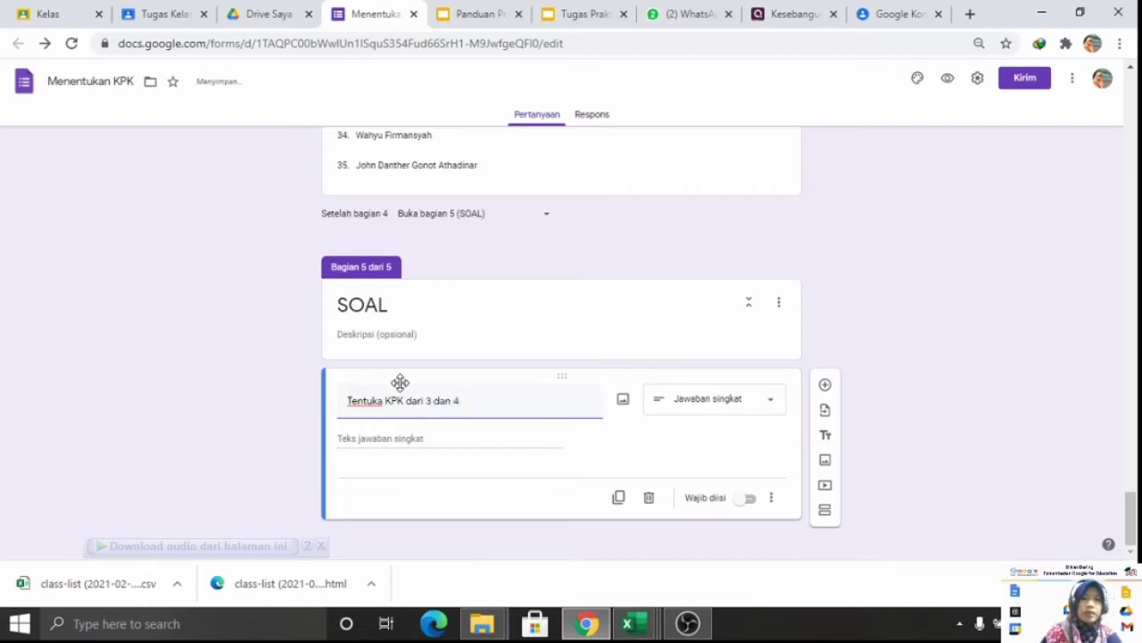
- Make the KPK question multiple choice (Pilihan ganda) with the options 3, 9, 12 and 16
{"action": "left_click", "coordinate": [698, 401]}
{"action": "left_click", "coordinate": [683, 253]}
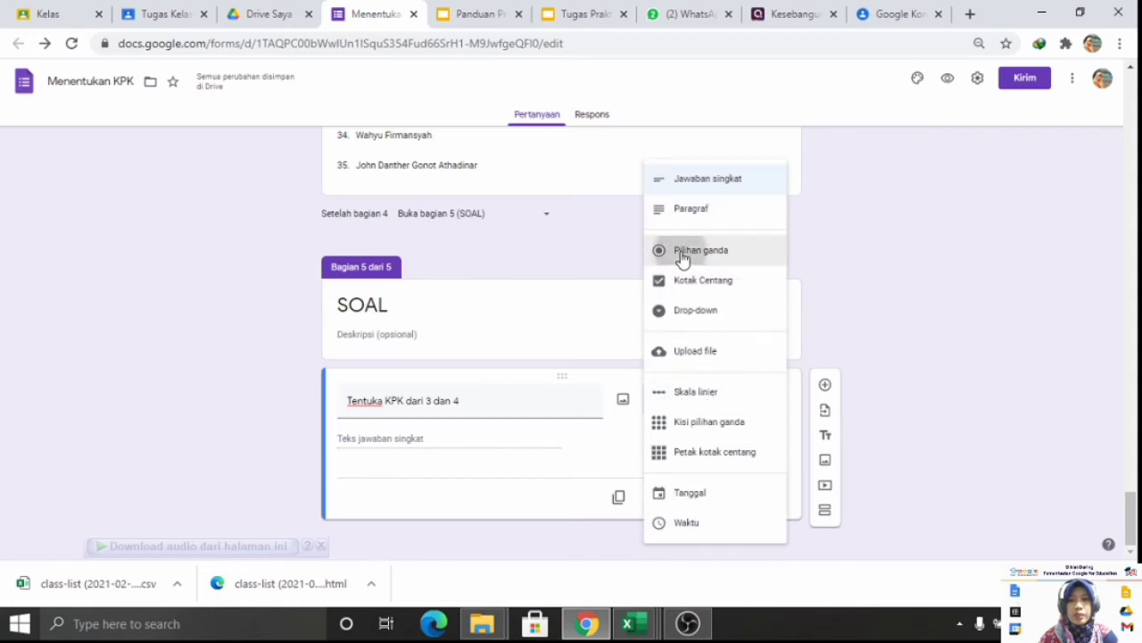
{"action": "left_click", "coordinate": [431, 434]}
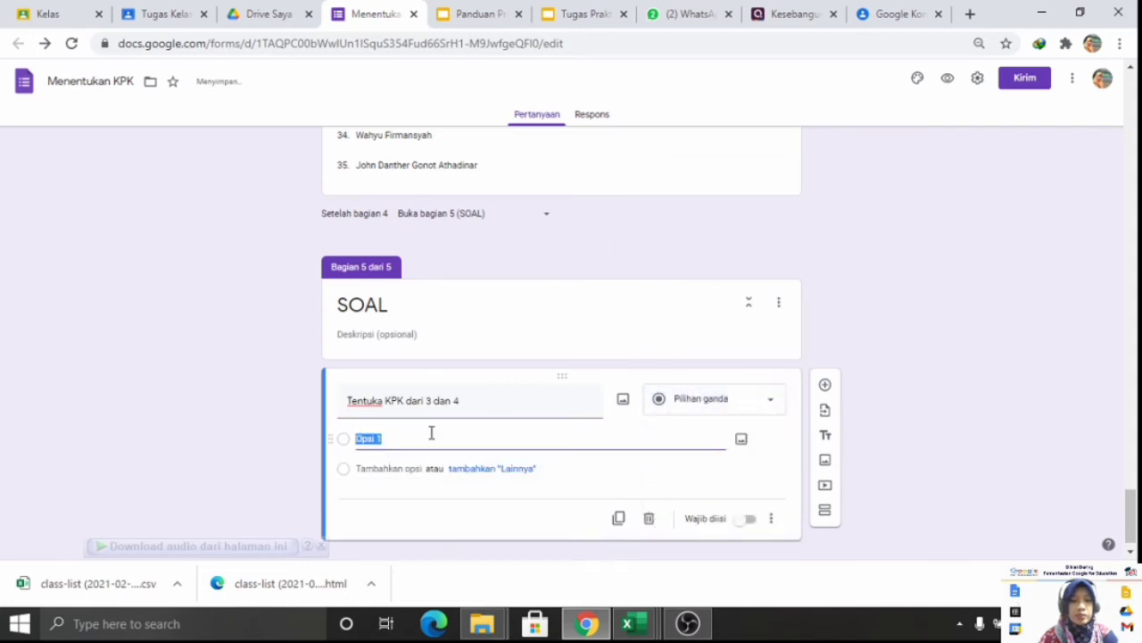
{"action": "type", "text": "3"}
{"action": "key", "text": "Return"}
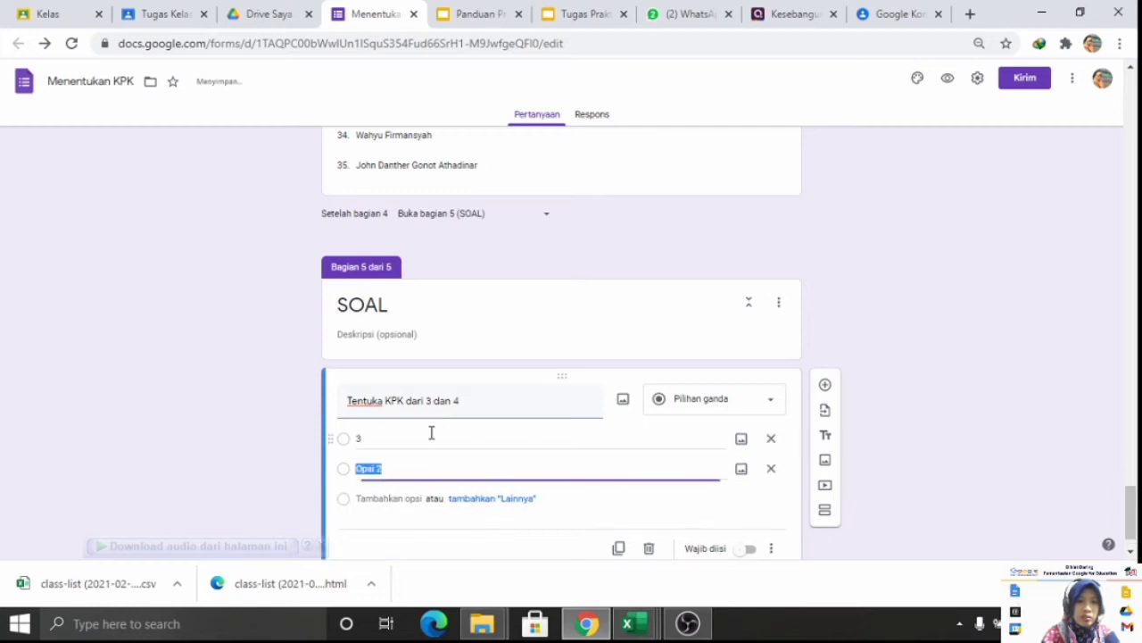
{"action": "type", "text": "9"}
{"action": "key", "text": "Return"}
{"action": "type", "text": "1"}
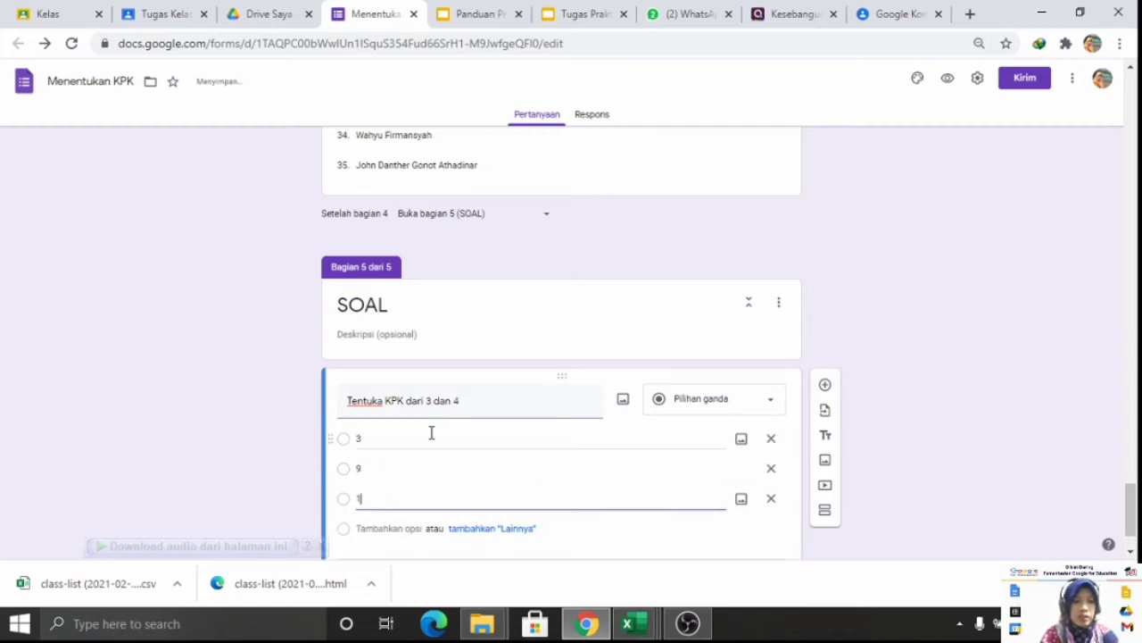
{"action": "type", "text": "2"}
{"action": "key", "text": "Return"}
{"action": "type", "text": "16"}
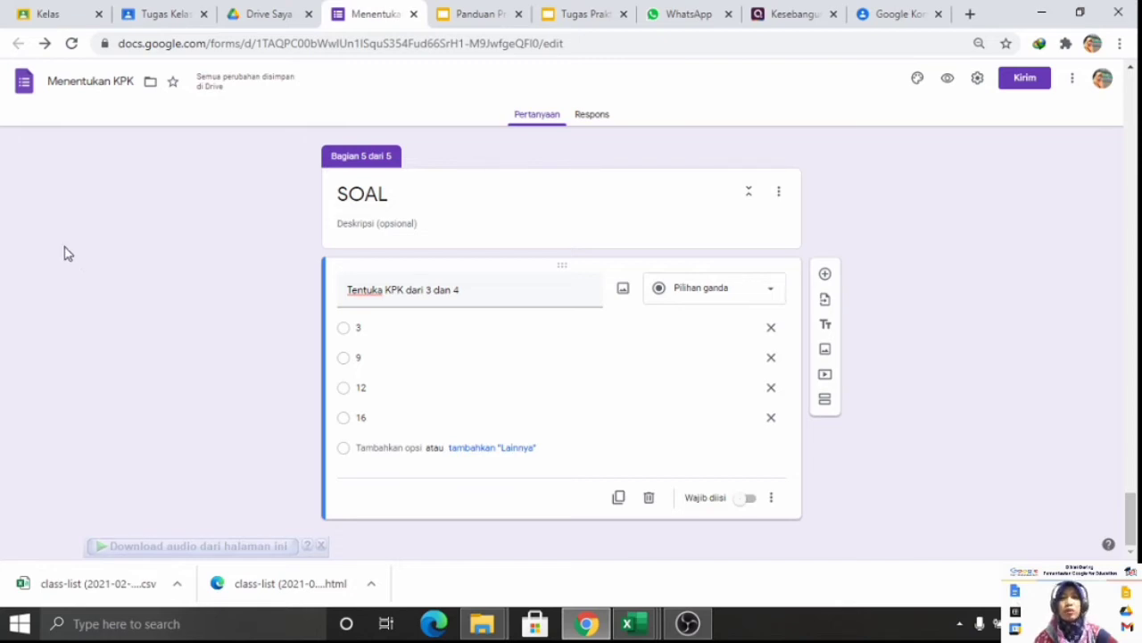
- Turn the form into a quiz in its settings (Jadikan ini sebagai kuis)
{"action": "left_click", "coordinate": [982, 79]}
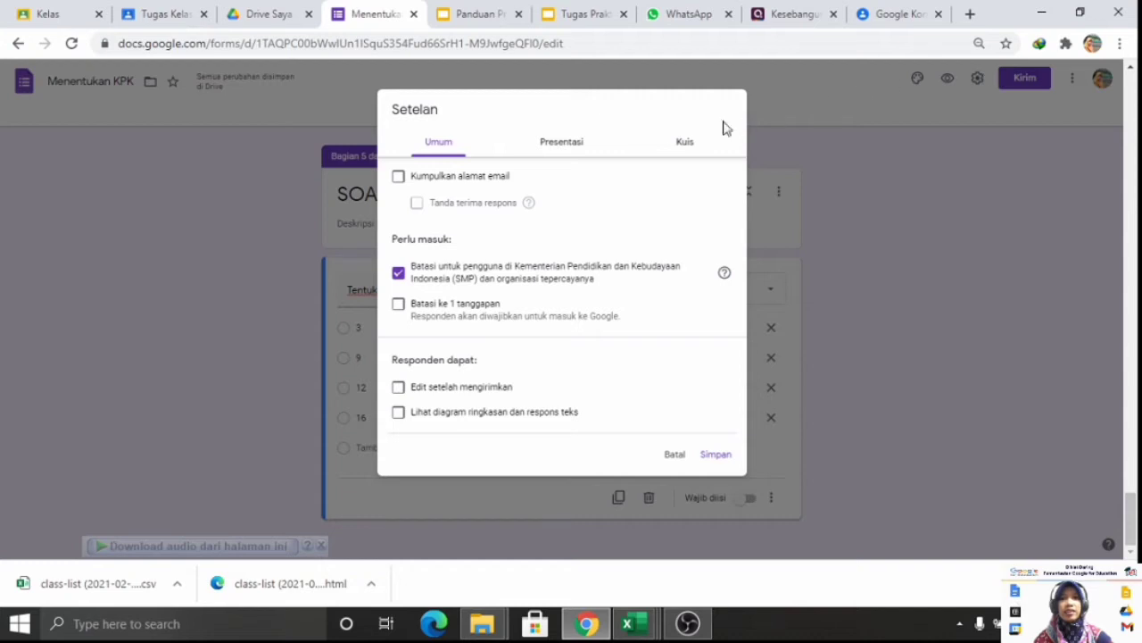
{"action": "left_click", "coordinate": [678, 145]}
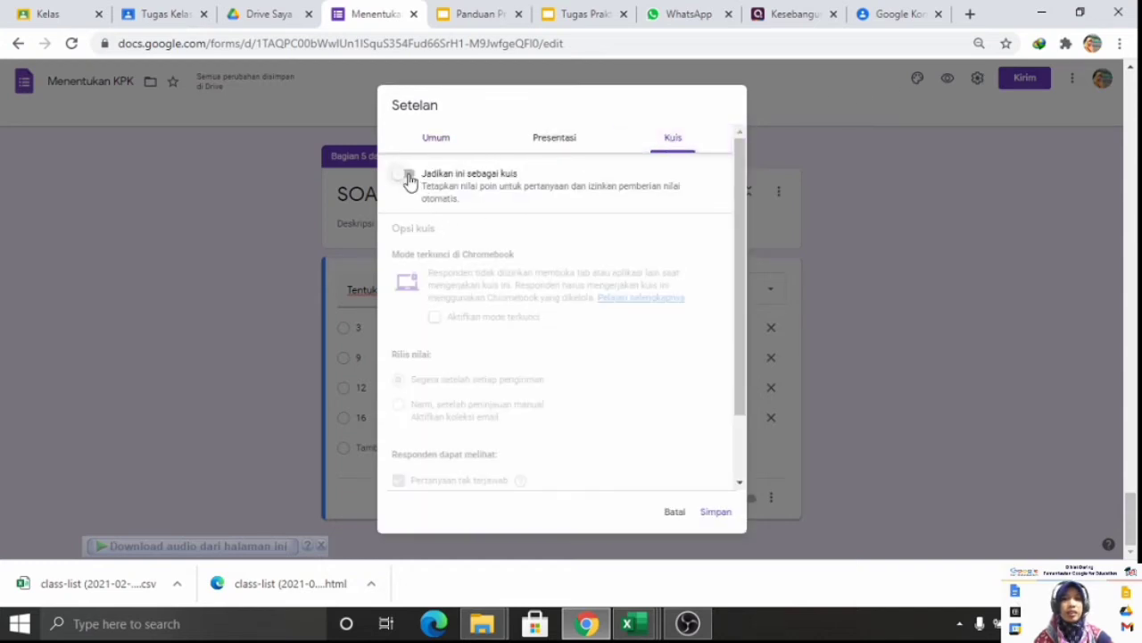
{"action": "left_click", "coordinate": [409, 175]}
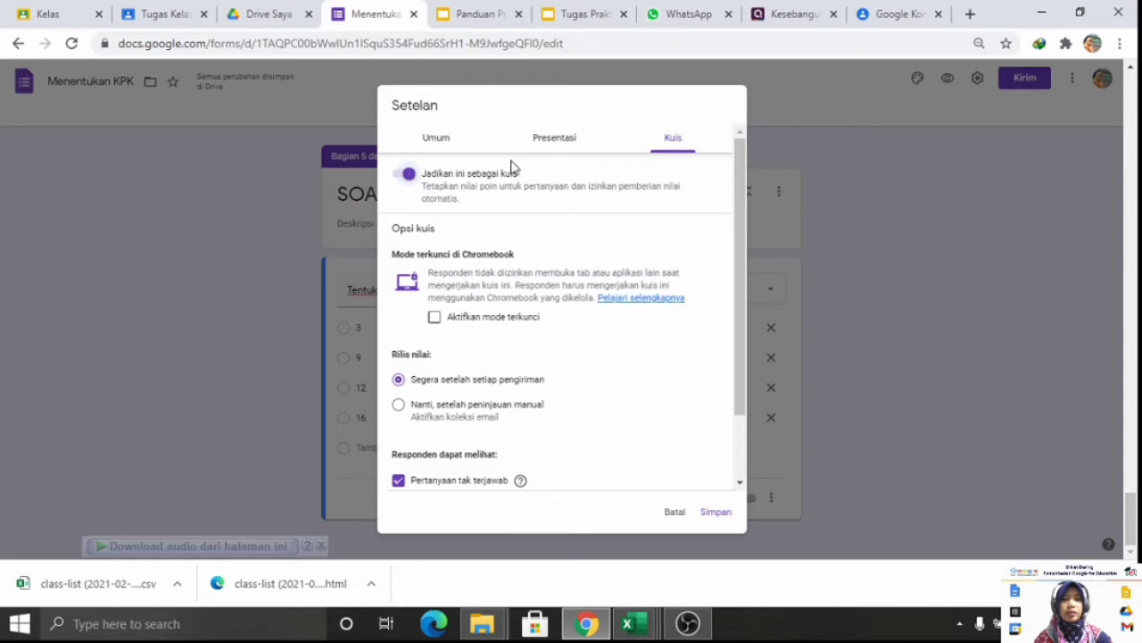
- Remove the general setting that restricts the form to users in the Kementerian Pendidikan dan Kebudayaan Indonesia (SMP) organisation
{"action": "left_click", "coordinate": [571, 135]}
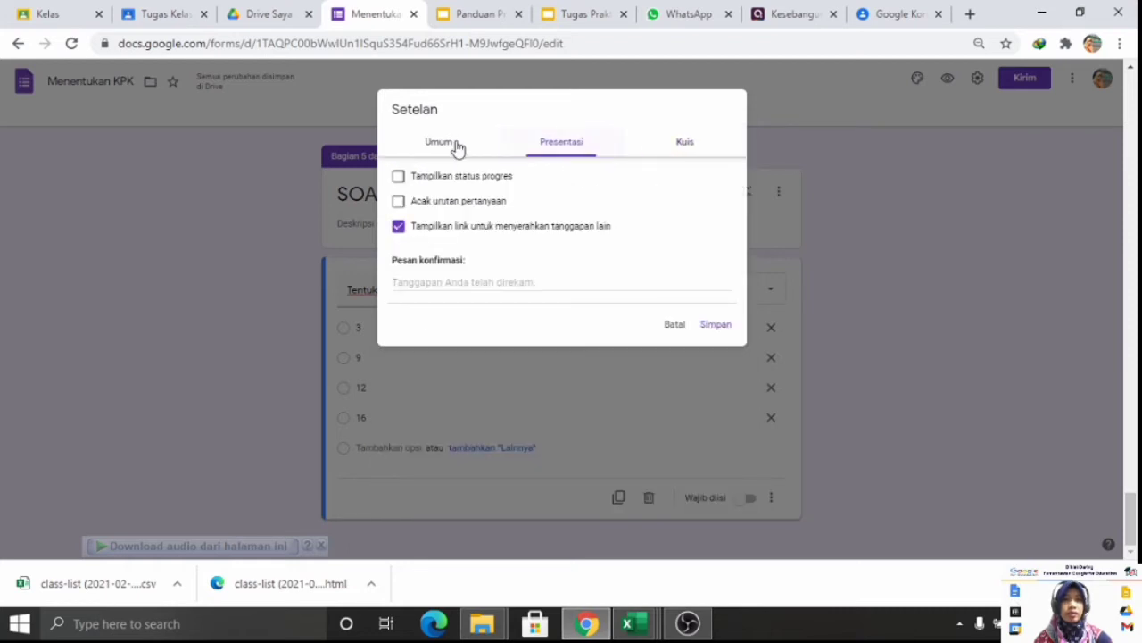
{"action": "left_click", "coordinate": [448, 147]}
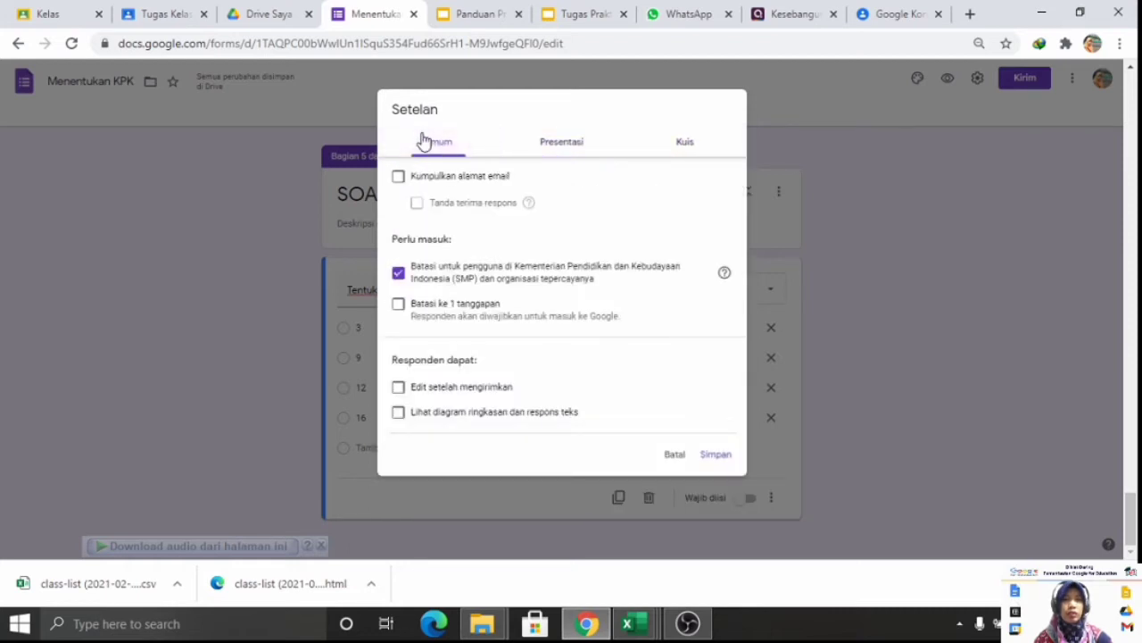
{"action": "left_click", "coordinate": [398, 278]}
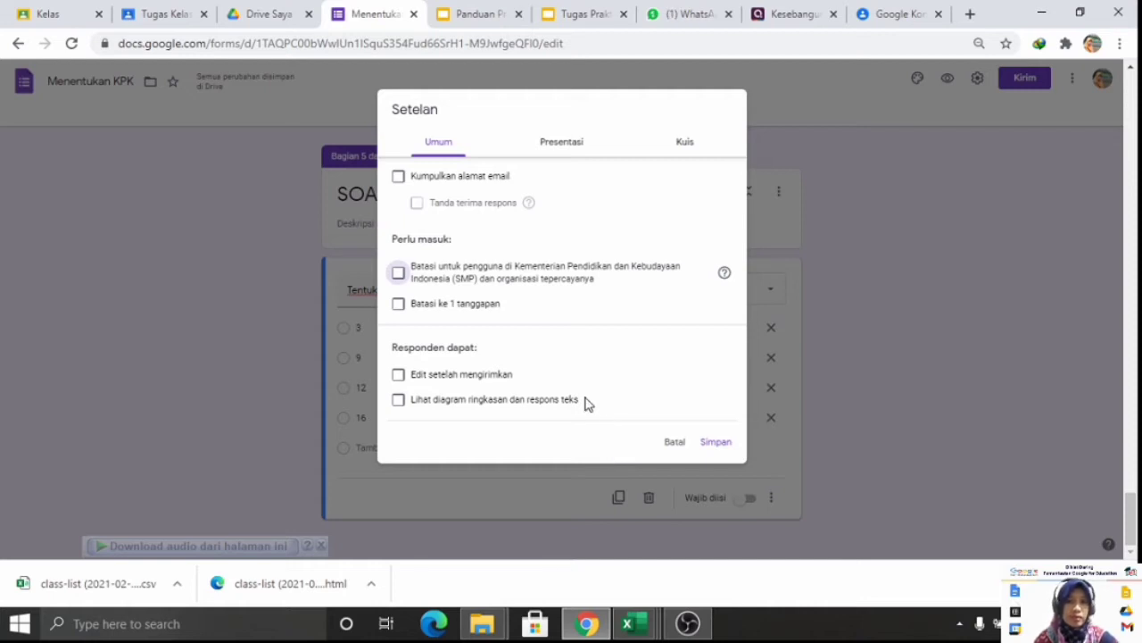
- Set the form's confirmation message to "Terima kasih" and save the settings
{"action": "left_click", "coordinate": [560, 143]}
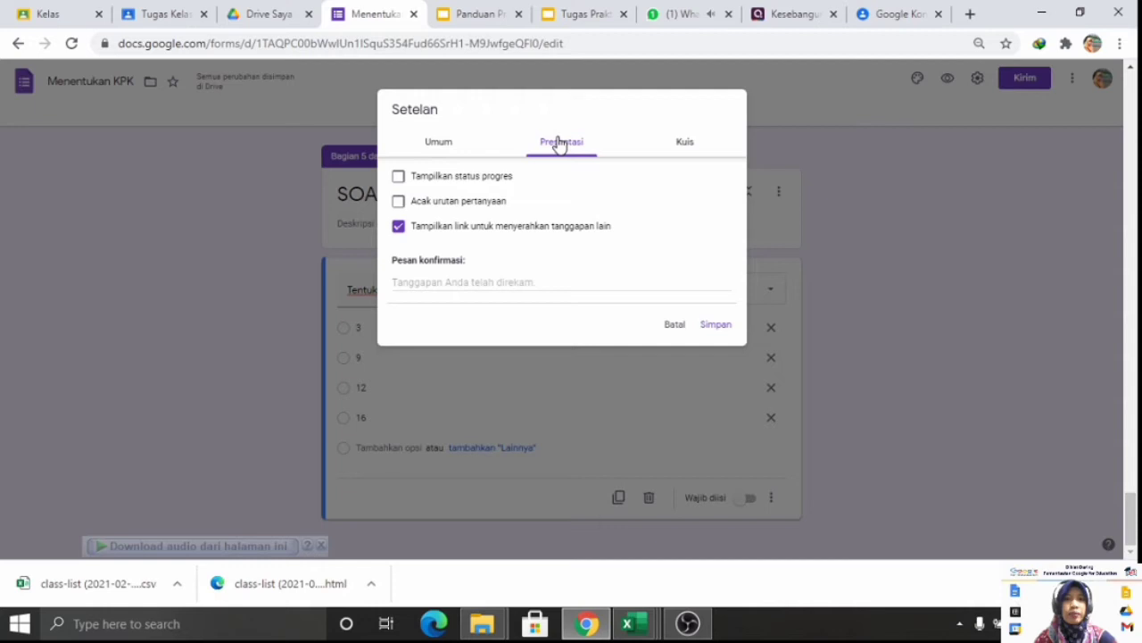
{"action": "left_click", "coordinate": [532, 285]}
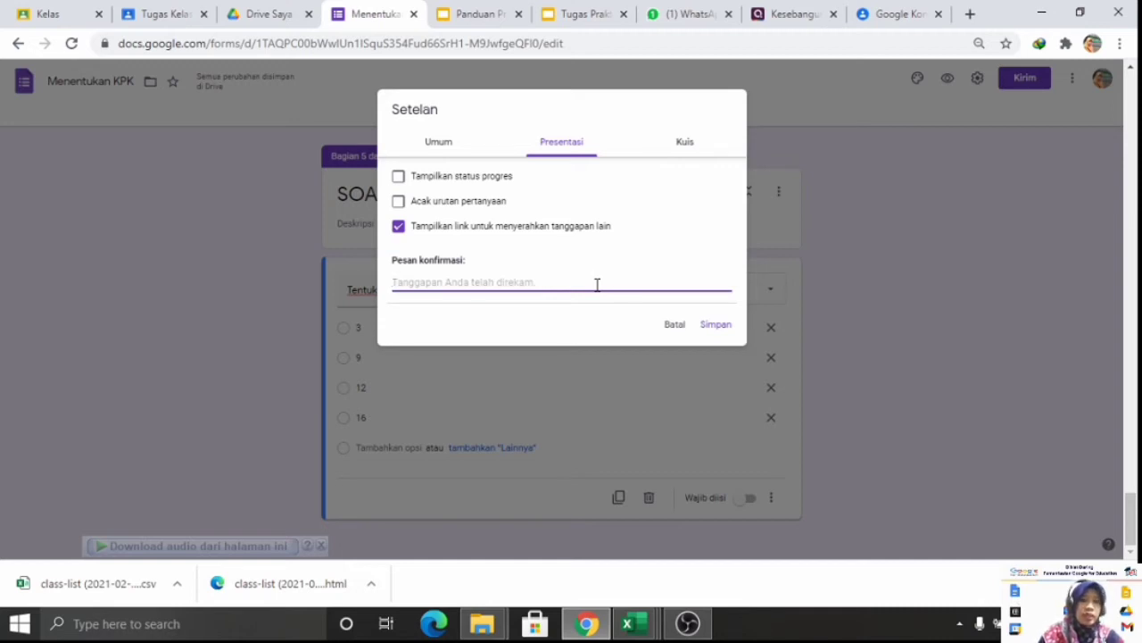
{"action": "type", "text": "Terima kasih"}
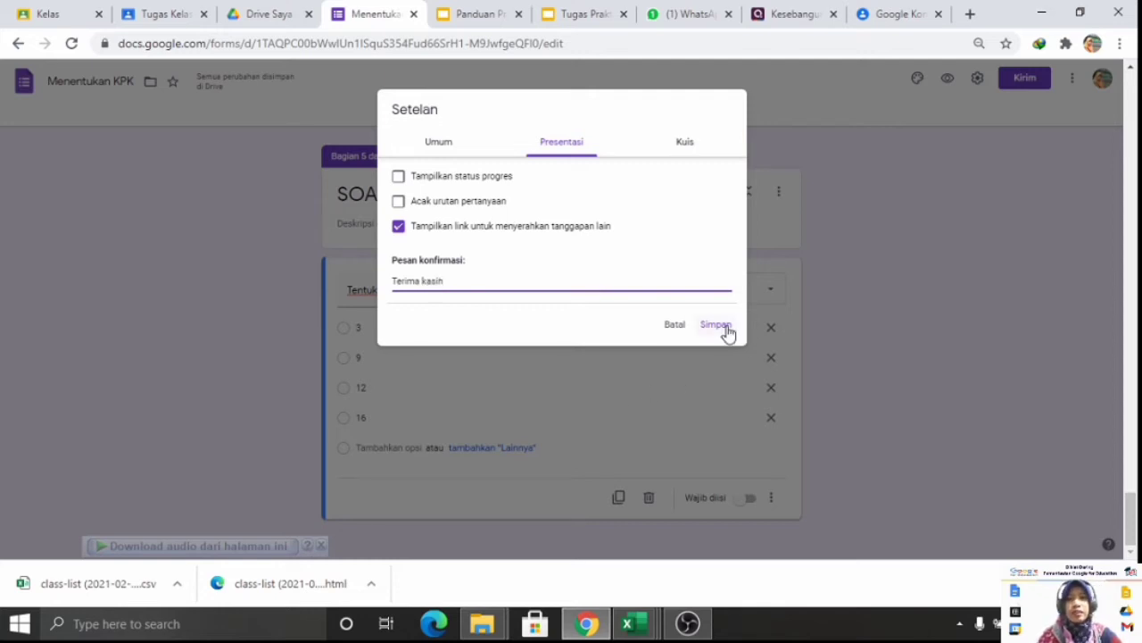
{"action": "left_click", "coordinate": [727, 326]}
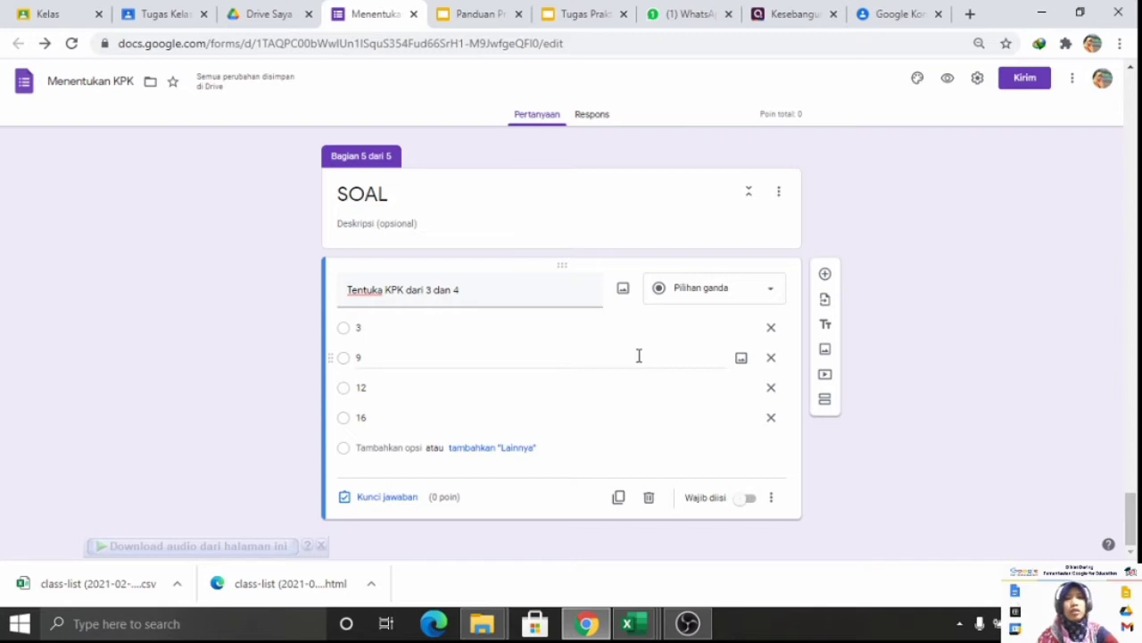
- Set the answer key of the question on the KPK of 3 and 4 to 12, worth 1 point
{"action": "left_click", "coordinate": [383, 498]}
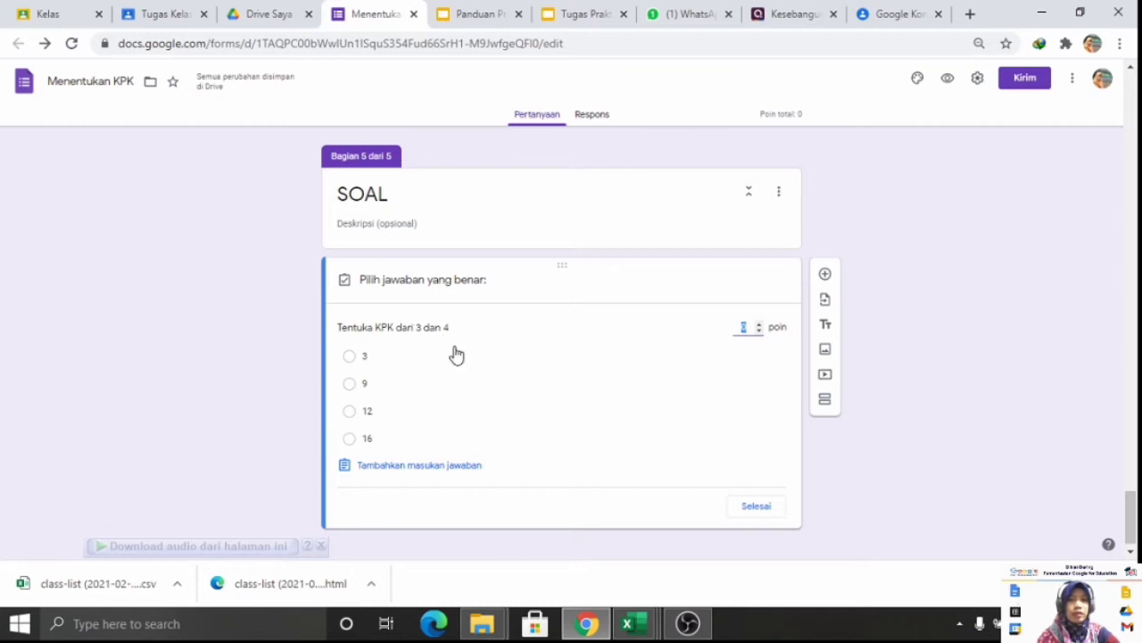
{"action": "left_click", "coordinate": [350, 413]}
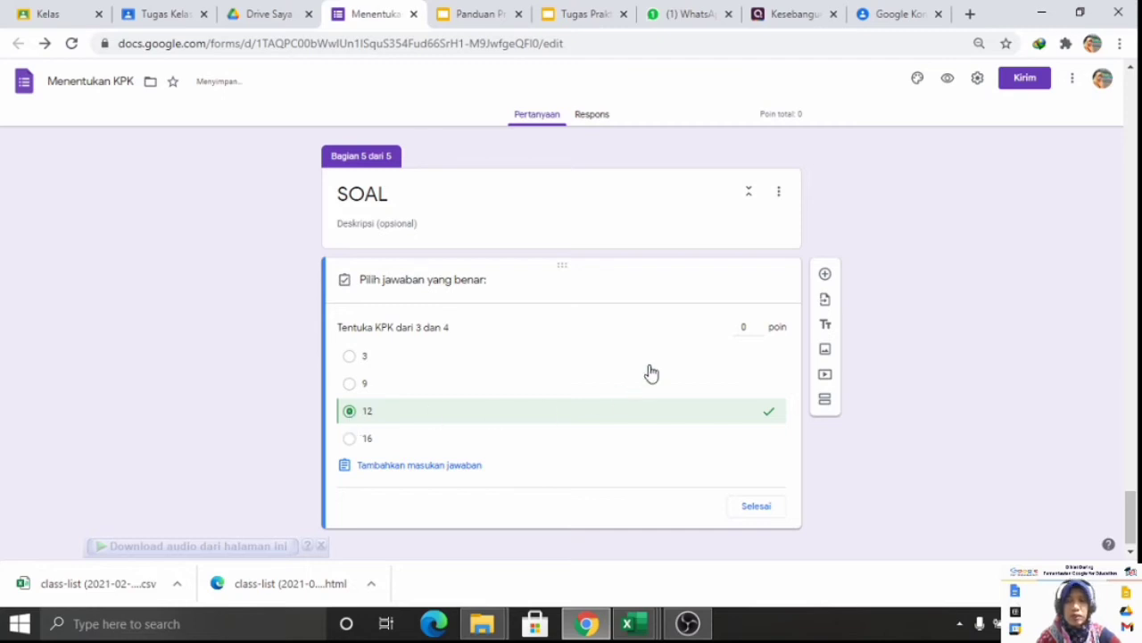
{"action": "left_click", "coordinate": [758, 325]}
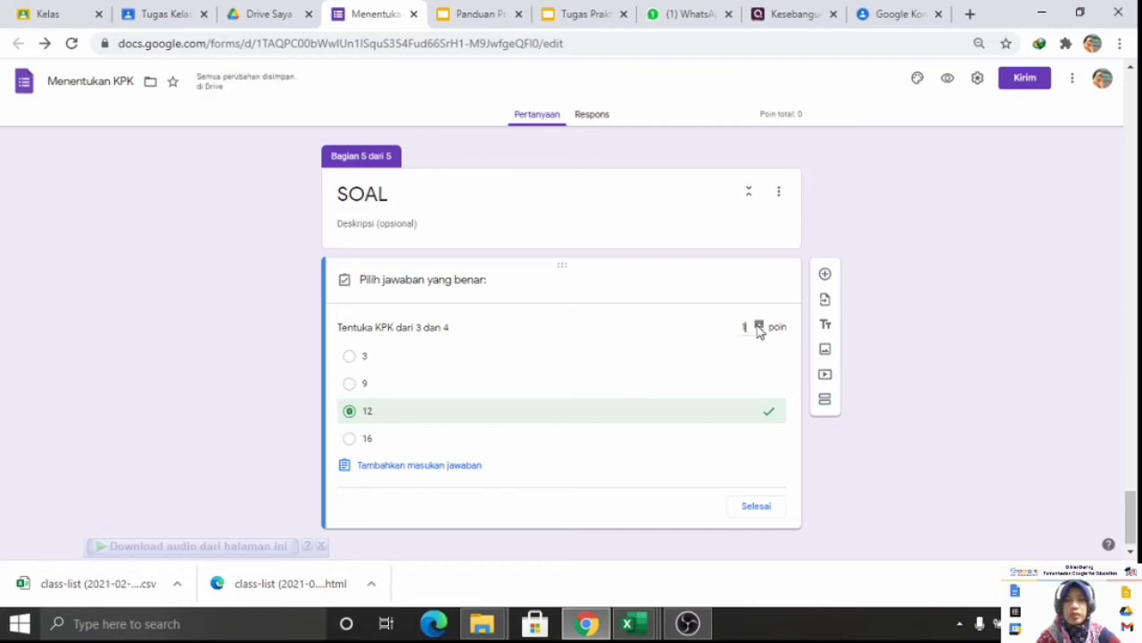
{"action": "left_click", "coordinate": [758, 506]}
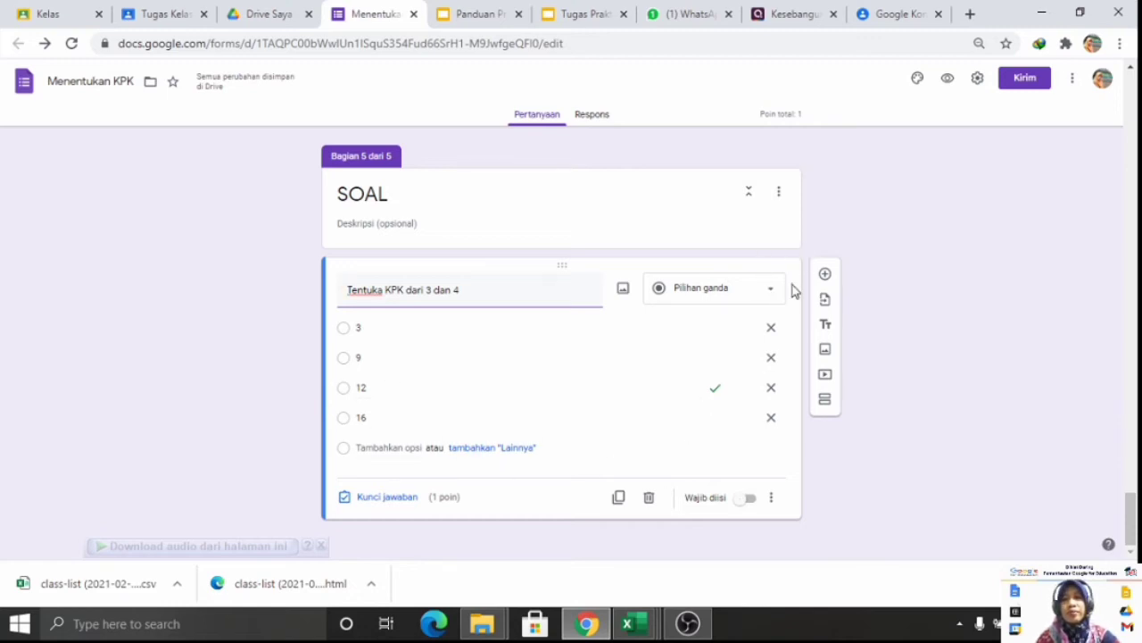
- Add a new question below the one on the KPK of 3 and 4
{"action": "left_click", "coordinate": [826, 275]}
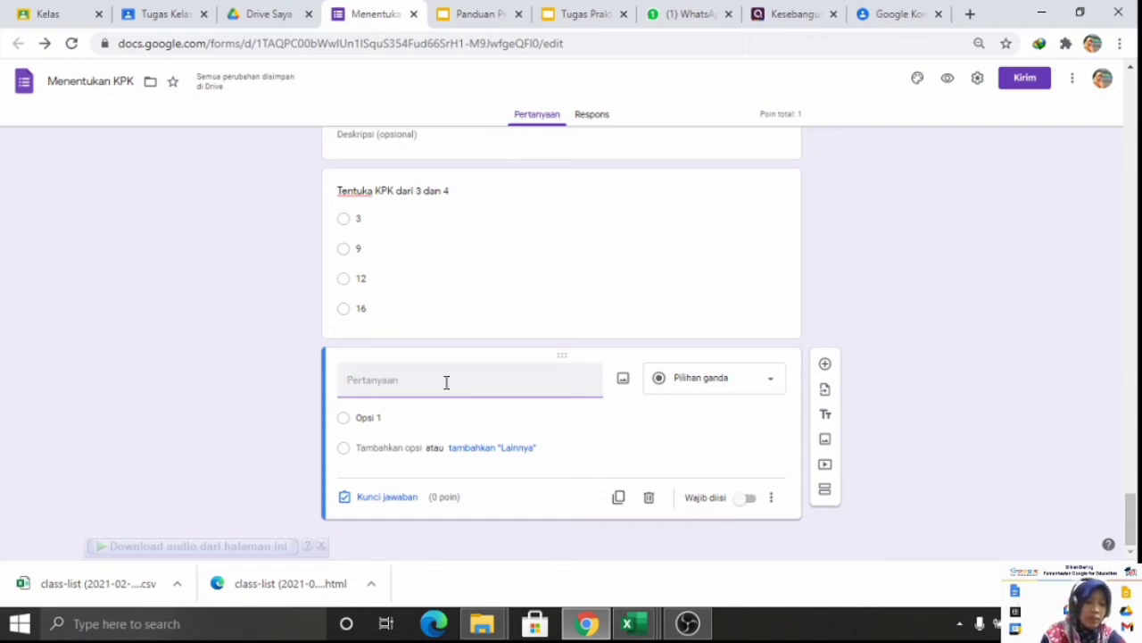
{"action": "type", "text": "Ni"}
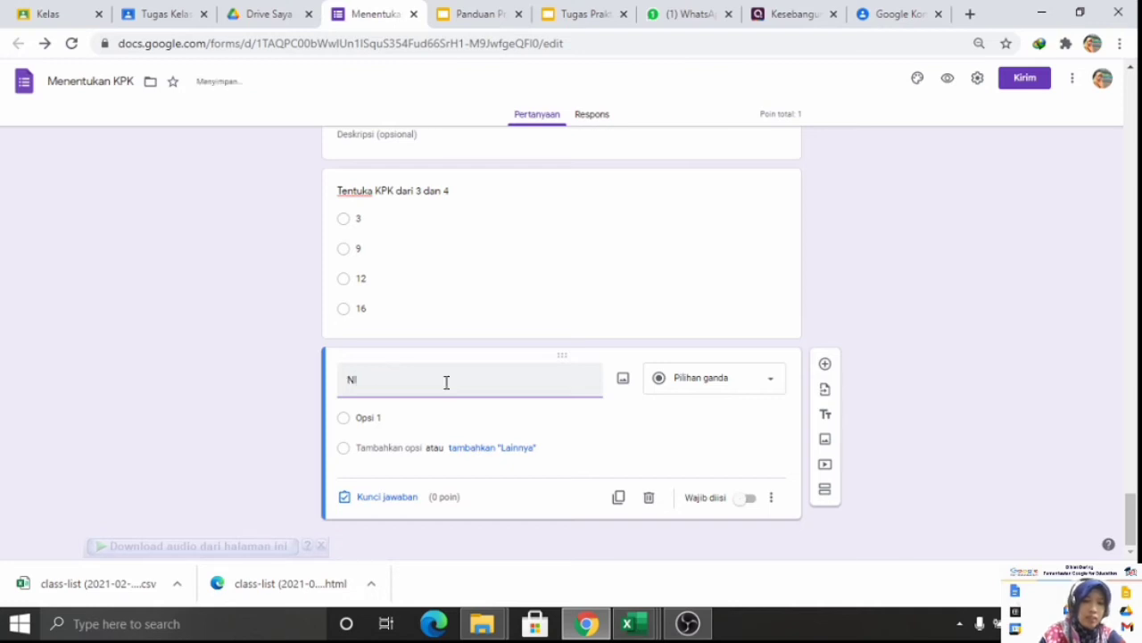
{"action": "type", "text": "lai dari"}
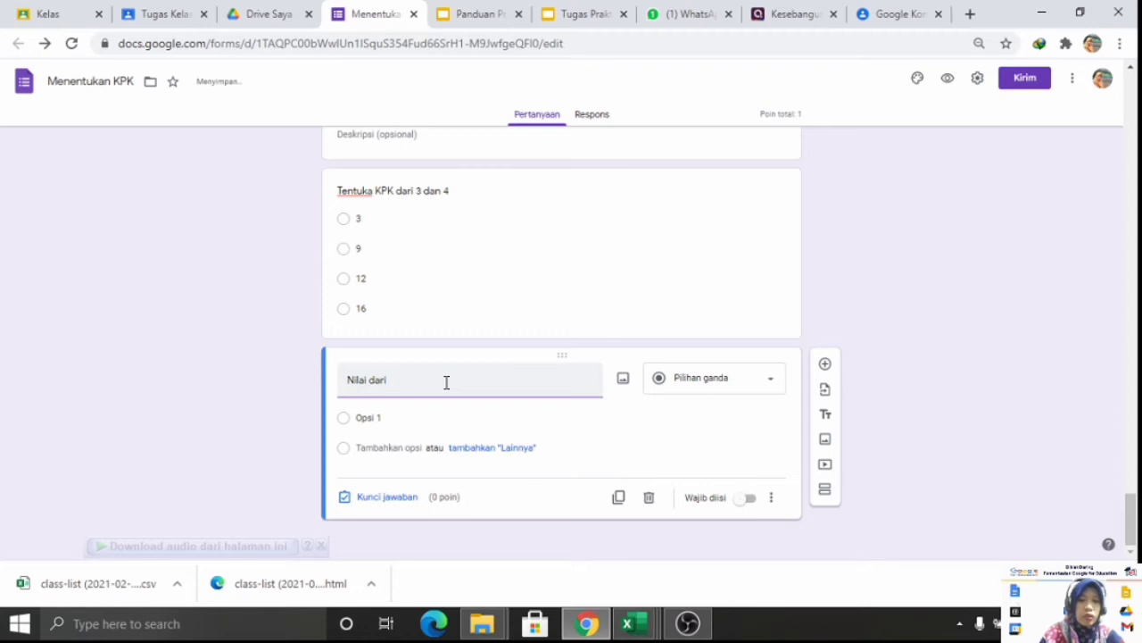
{"action": "key", "text": "BackSpace"}
{"action": "key", "text": "BackSpace"}
{"action": "key", "text": "BackSpace"}
{"action": "key", "text": "BackSpace"}
{"action": "key", "text": "BackSpace"}
{"action": "key", "text": "BackSpace"}
{"action": "key", "text": "BackSpace"}
{"action": "key", "text": "BackSpace"}
{"action": "key", "text": "BackSpace"}
{"action": "key", "text": "BackSpace"}
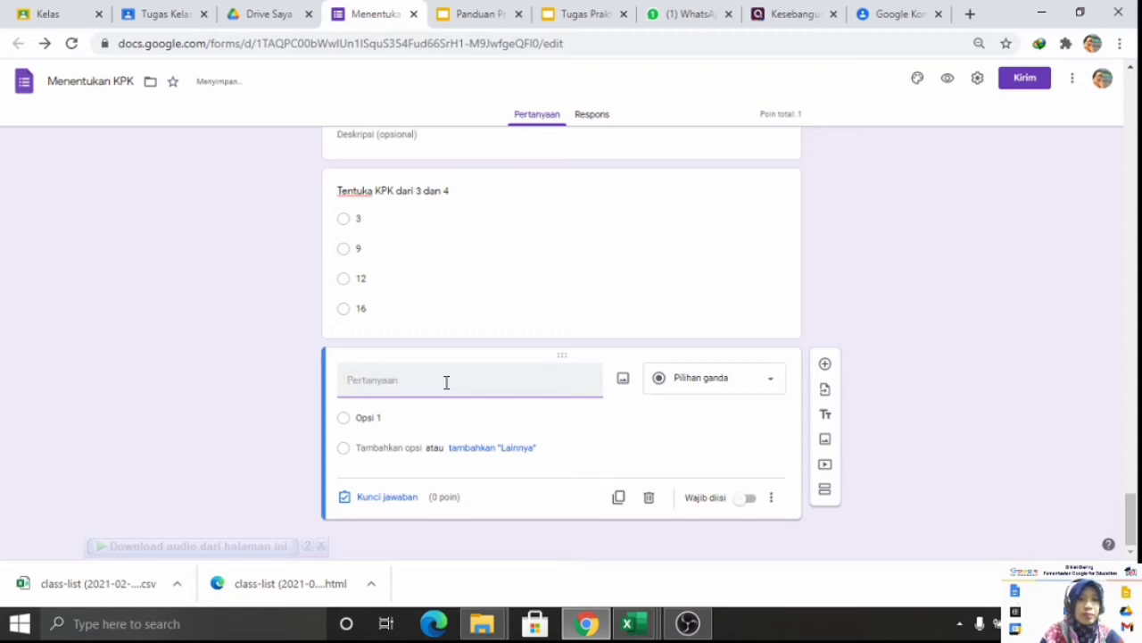
- Enter the question text "Tentukan KPK dari 10 dan 15" and make it a short-answer question (Jawaban singkat)
{"action": "type", "text": "Tentukan "}
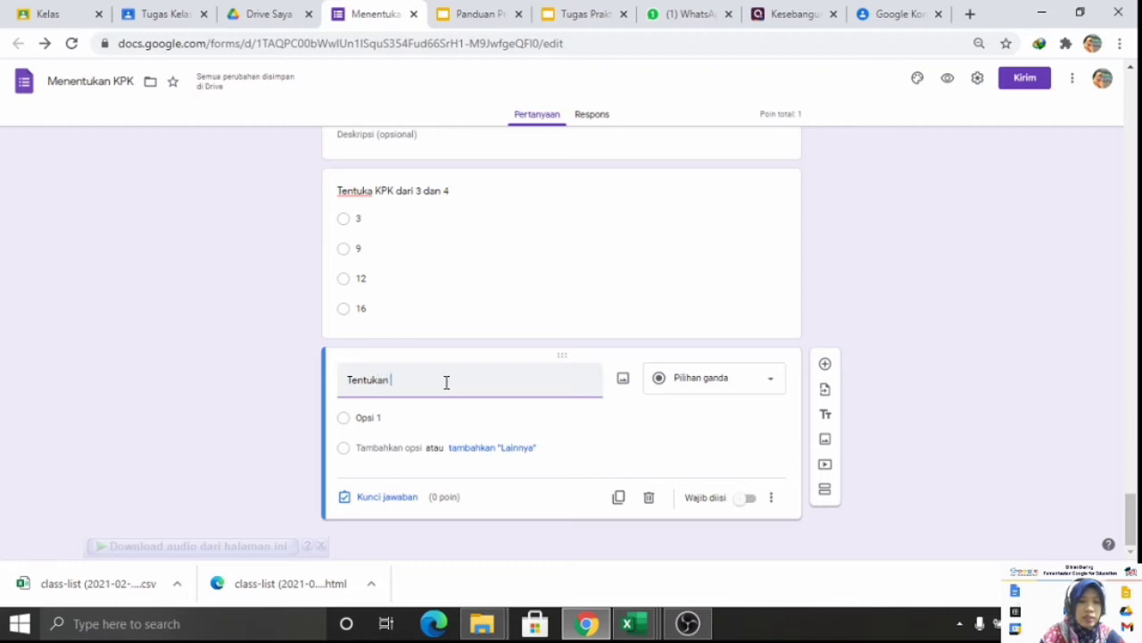
{"action": "type", "text": "KPK dari"}
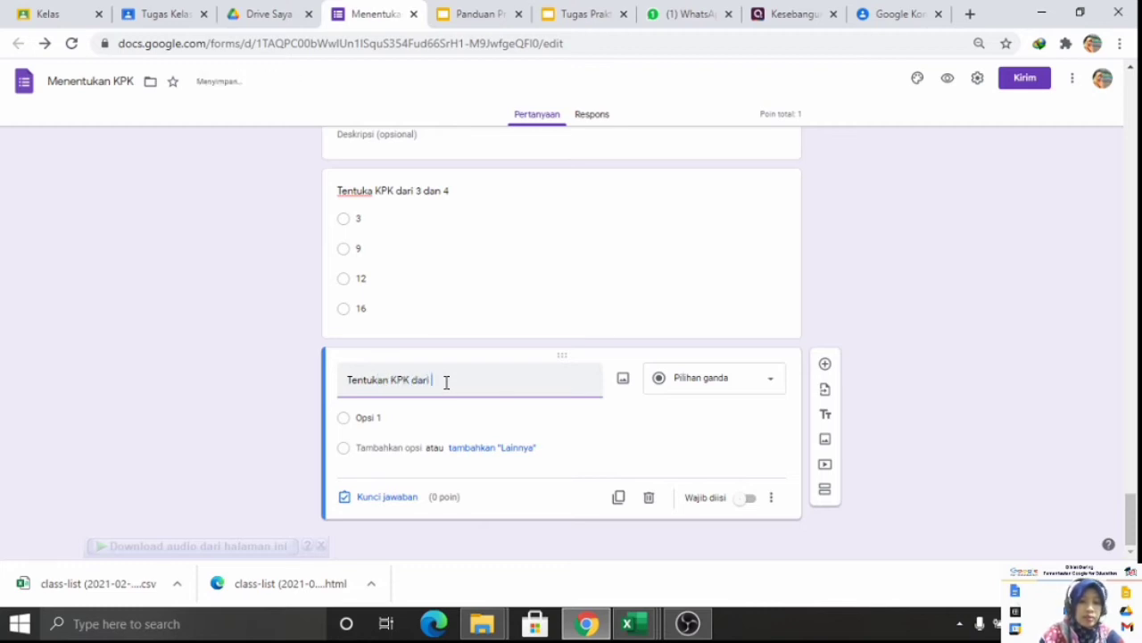
{"action": "type", "text": " 10 dan"}
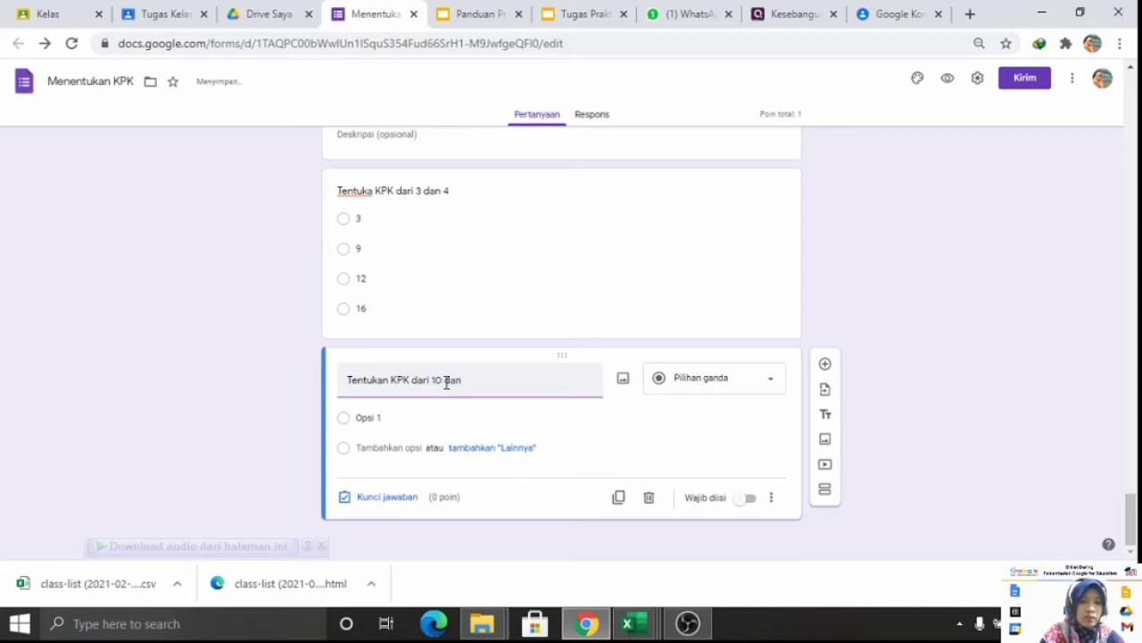
{"action": "type", "text": " 15"}
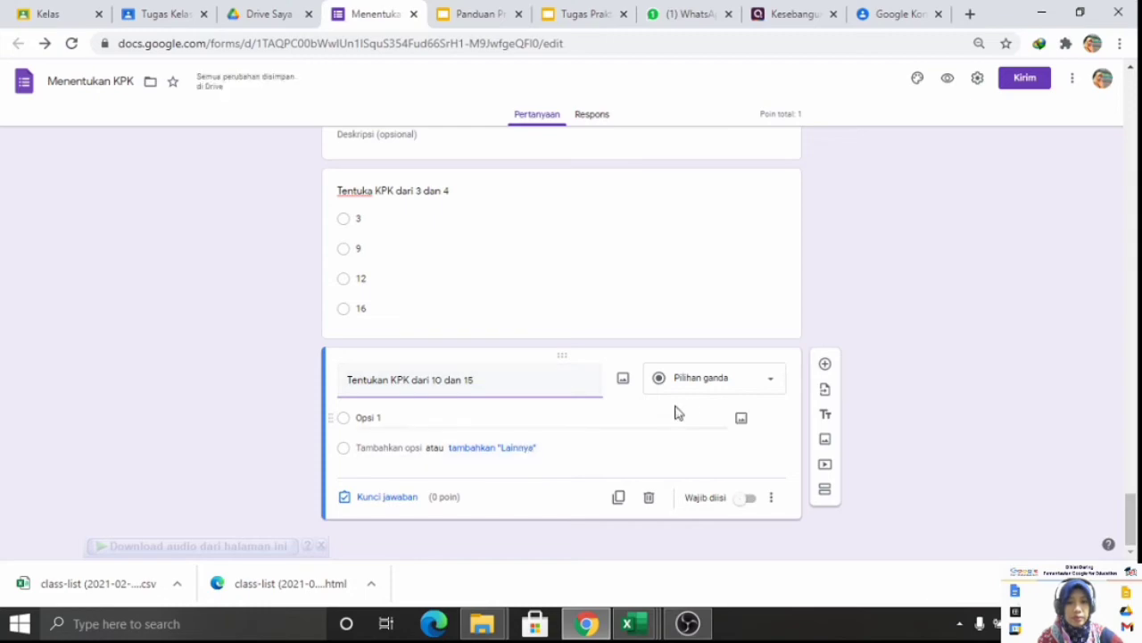
{"action": "left_click", "coordinate": [709, 389]}
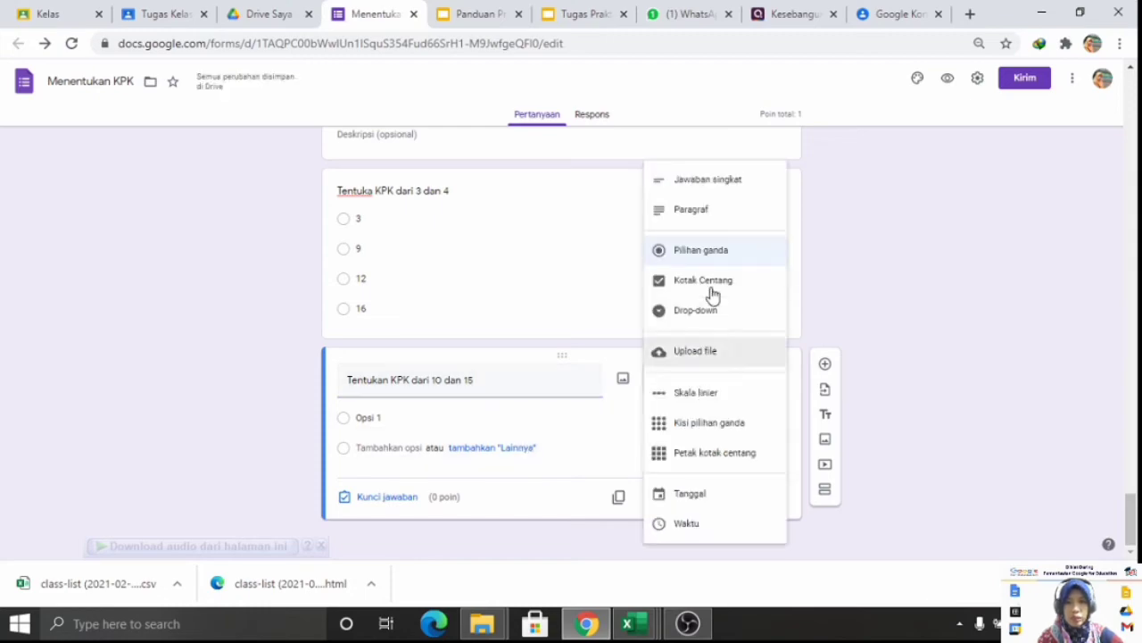
{"action": "left_click", "coordinate": [749, 181]}
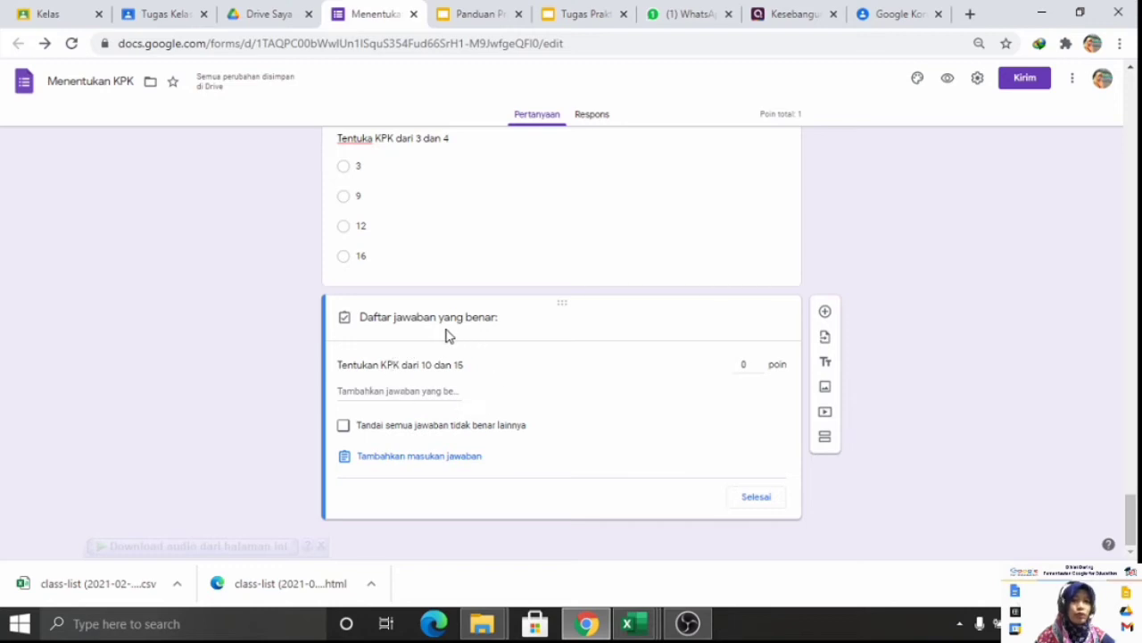
- Set 30 as the correct answer to the question on the KPK of 10 and 15, worth 2 points
{"action": "left_click", "coordinate": [455, 395]}
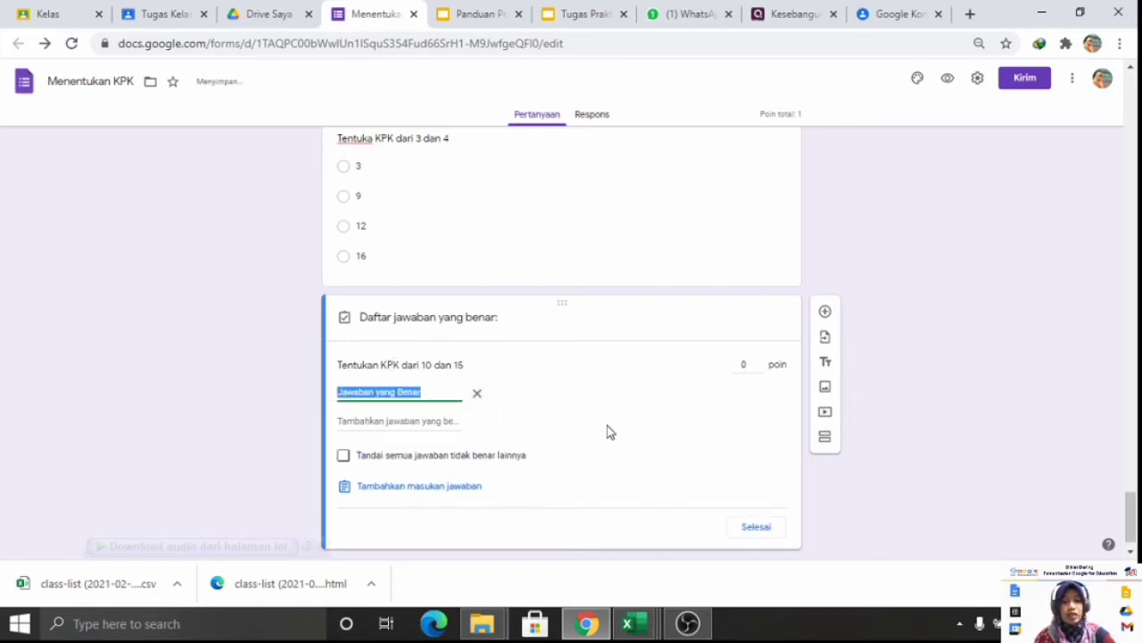
{"action": "type", "text": "30"}
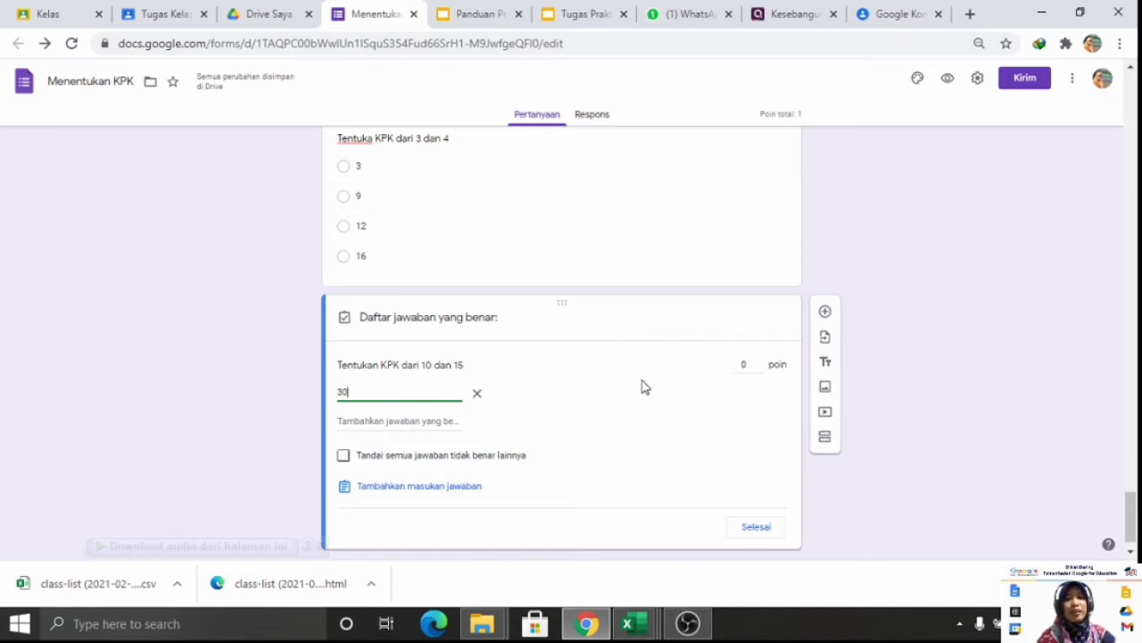
{"action": "scroll", "coordinate": [646, 387], "scroll_direction": "down", "scroll_amount": 1}
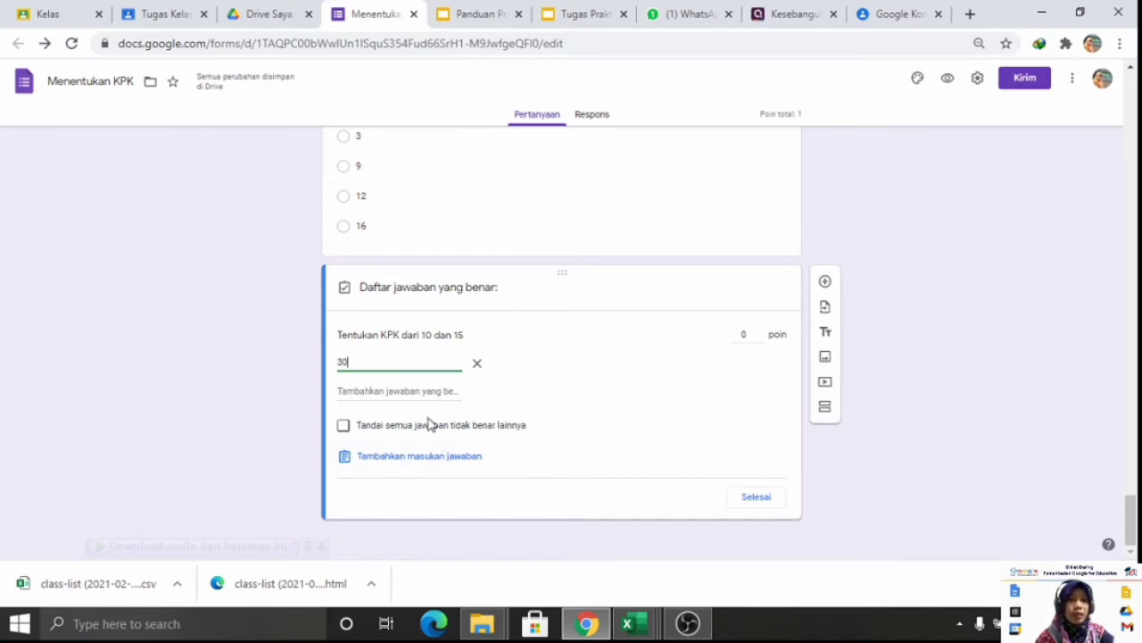
{"action": "left_click", "coordinate": [759, 332]}
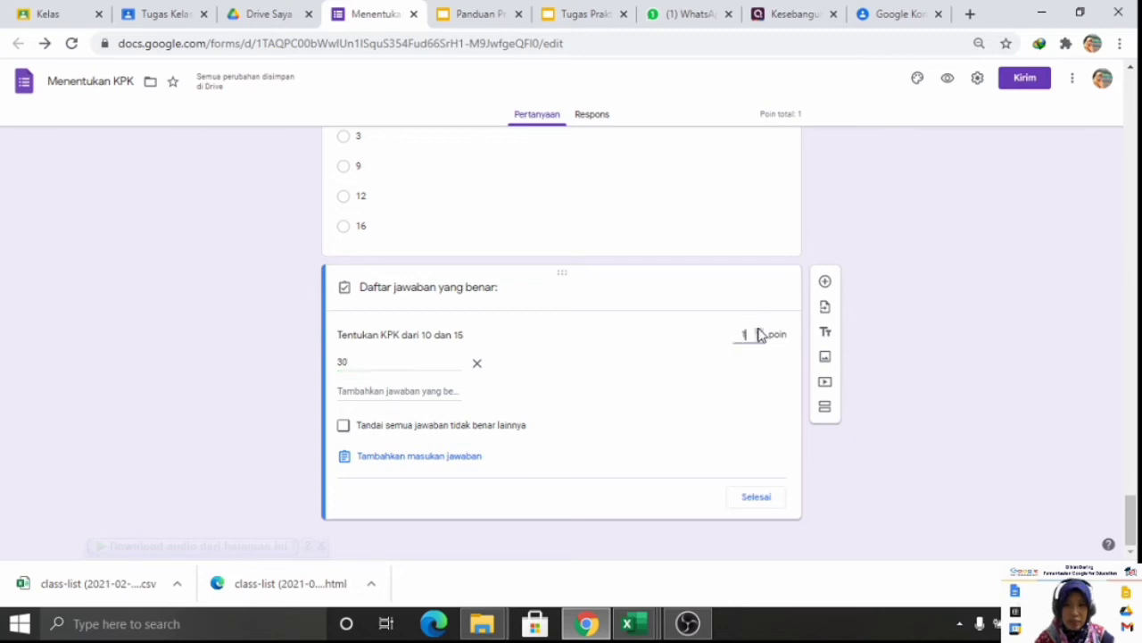
{"action": "left_click", "coordinate": [758, 330]}
{"action": "left_click", "coordinate": [759, 331]}
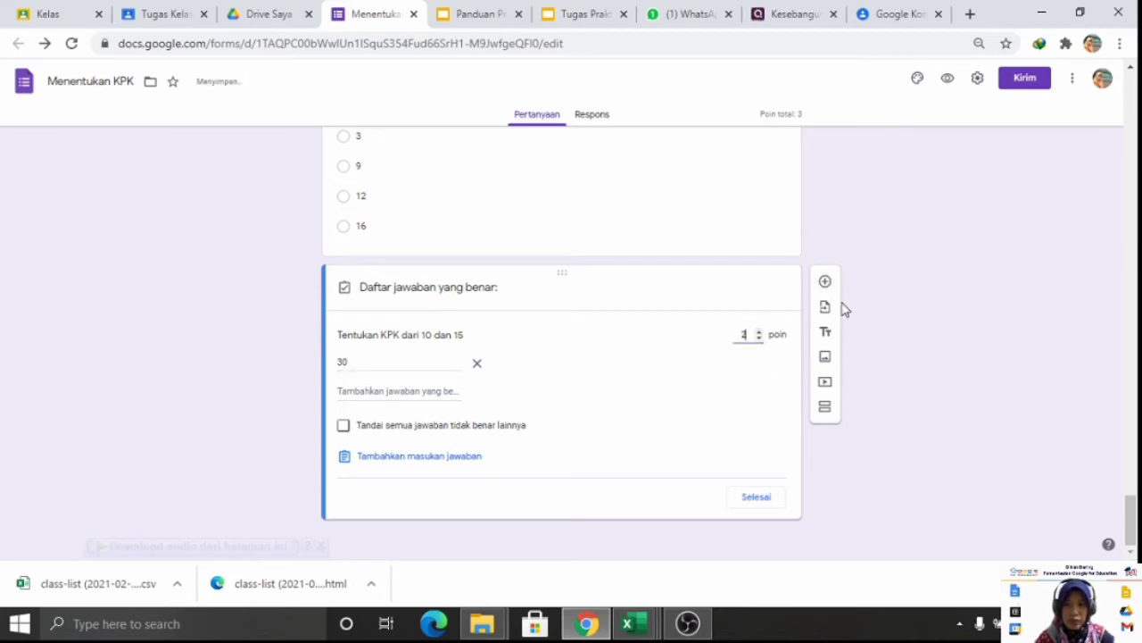
- Add a short-answer question (Jawaban singkat) reading "Di kota manakah letak Candi Borobudur"
{"action": "left_click", "coordinate": [825, 282]}
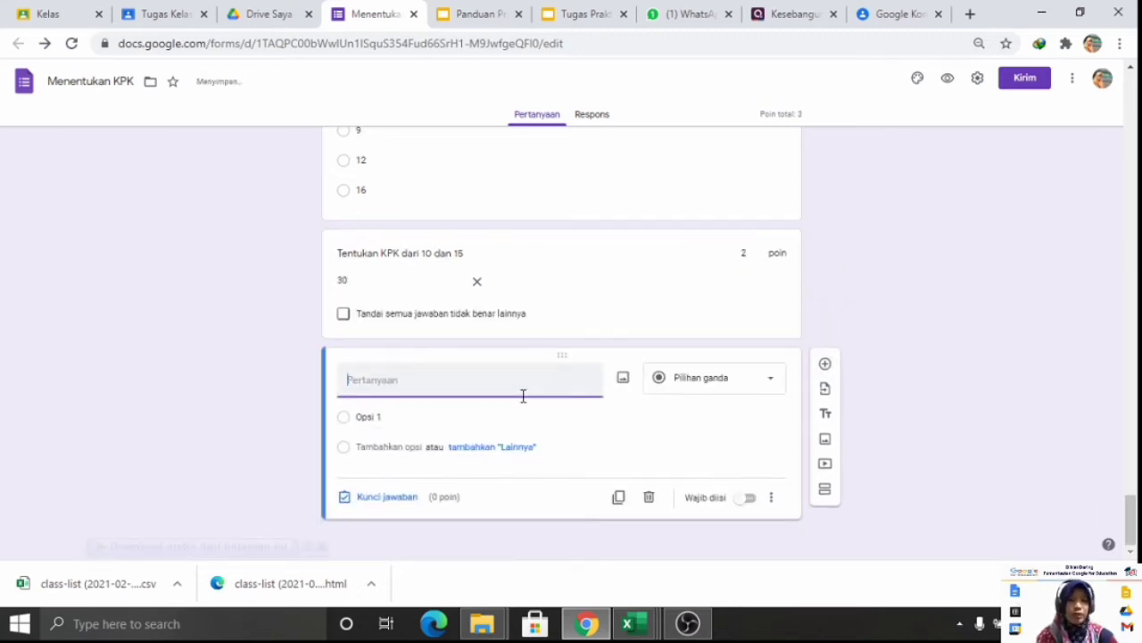
{"action": "type", "text": "D"}
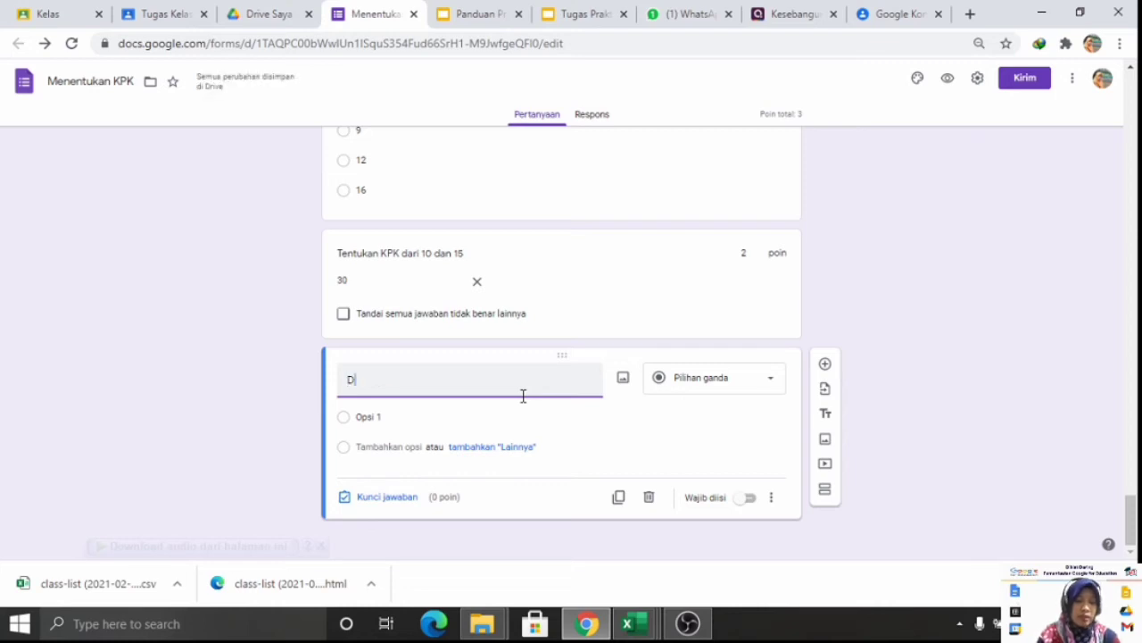
{"action": "type", "text": "i kota maan"}
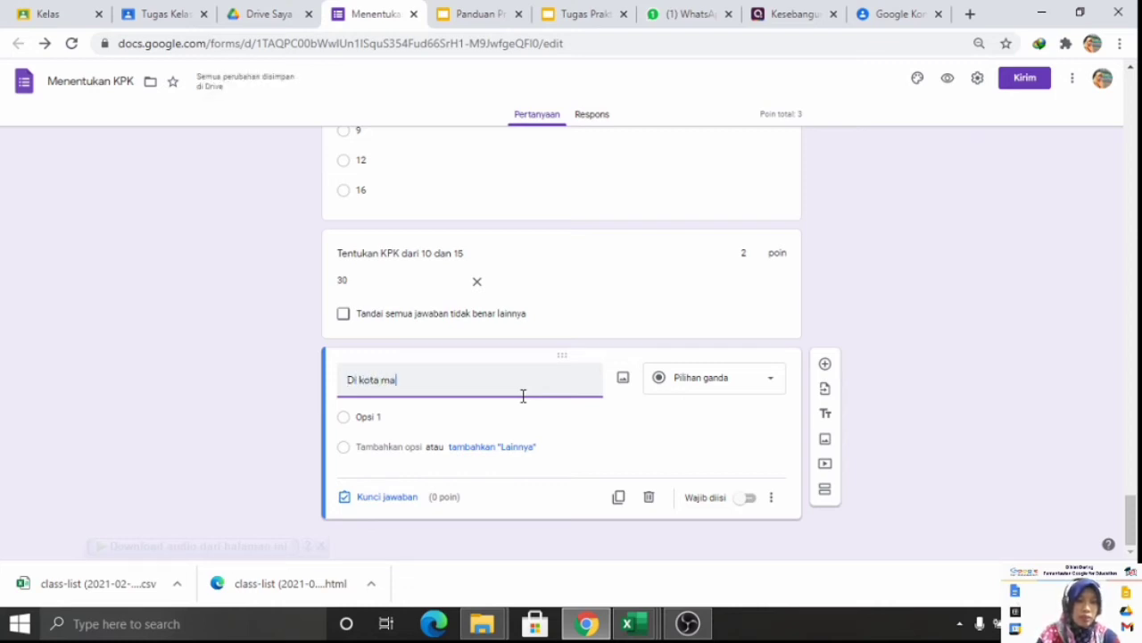
{"action": "key", "text": "BackSpace"}
{"action": "key", "text": "BackSpace"}
{"action": "type", "text": "naka"}
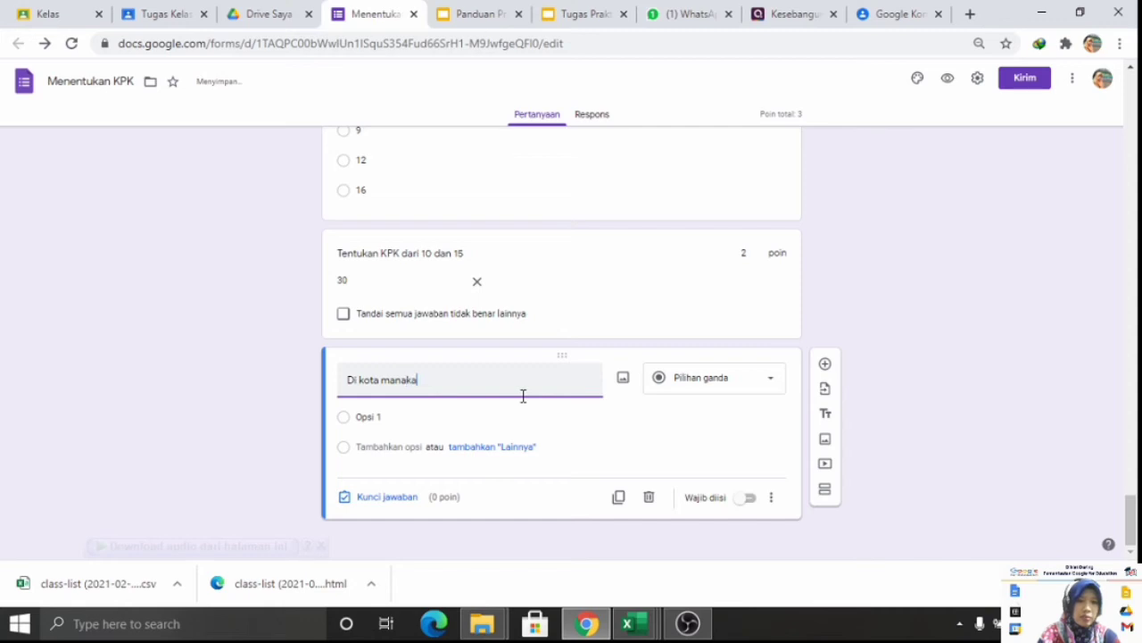
{"action": "type", "text": "h letak"}
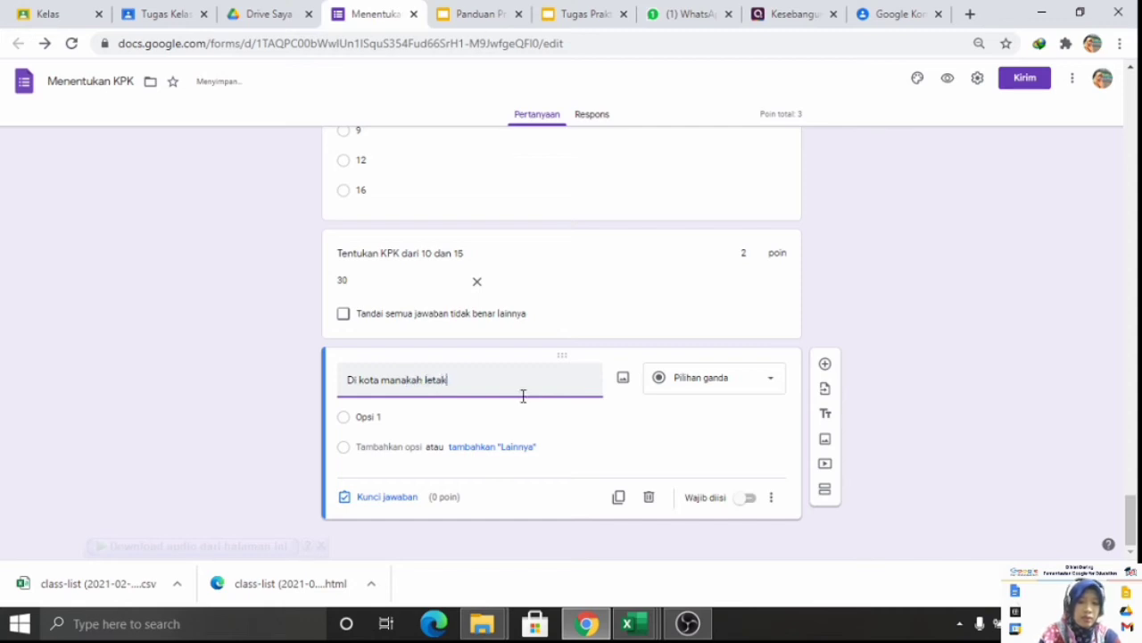
{"action": "type", "text": " Candi "}
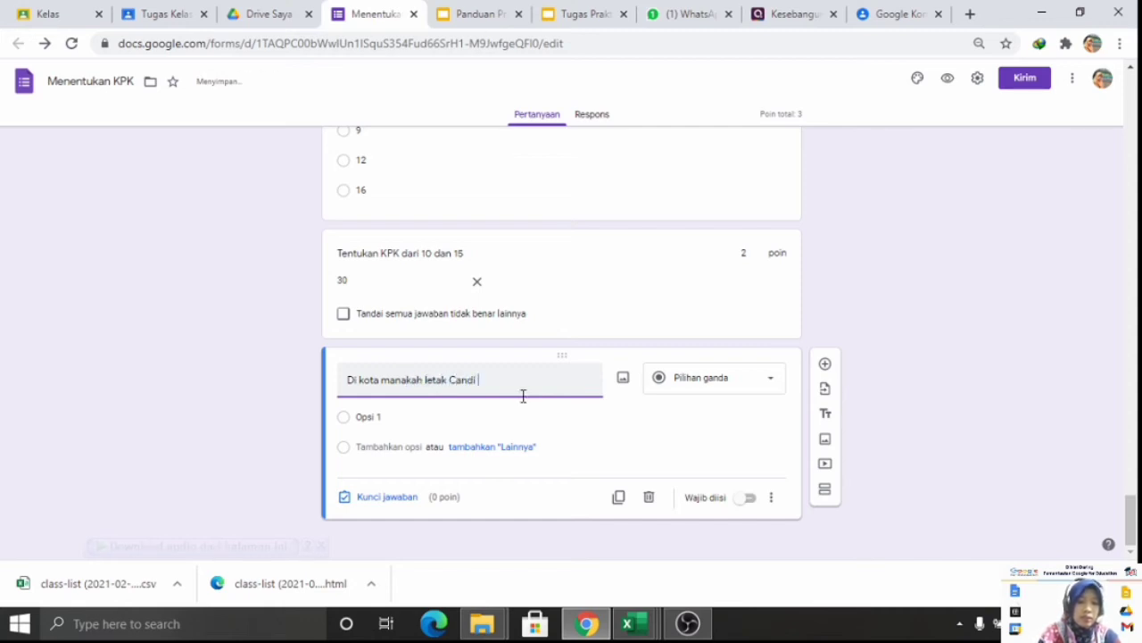
{"action": "type", "text": "Borobudu"}
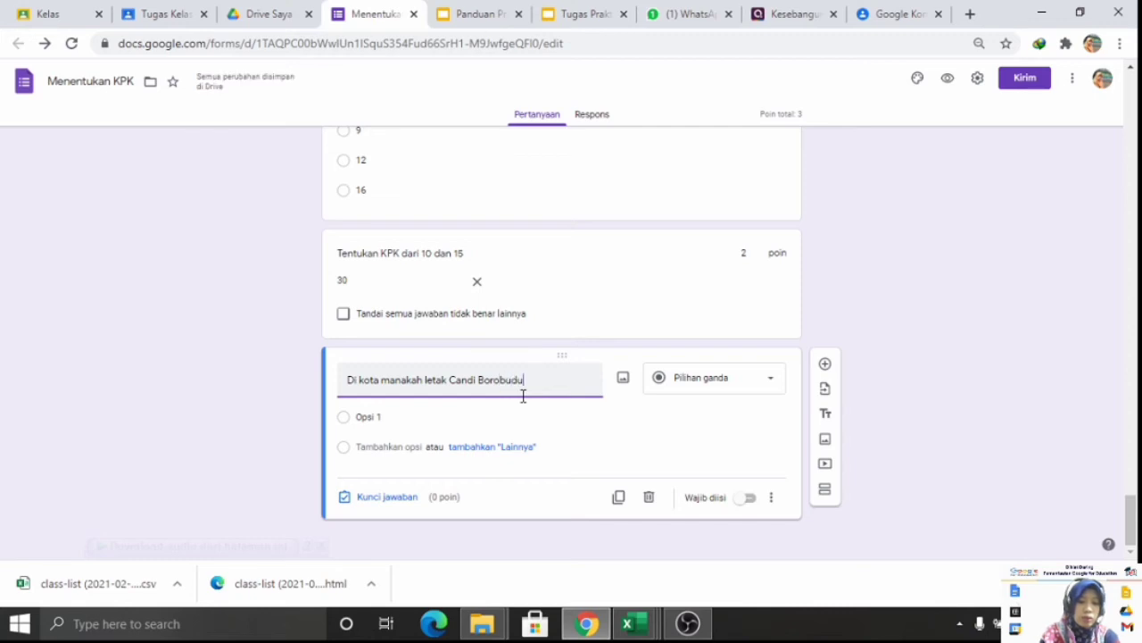
{"action": "type", "text": "r"}
{"action": "left_click", "coordinate": [457, 419]}
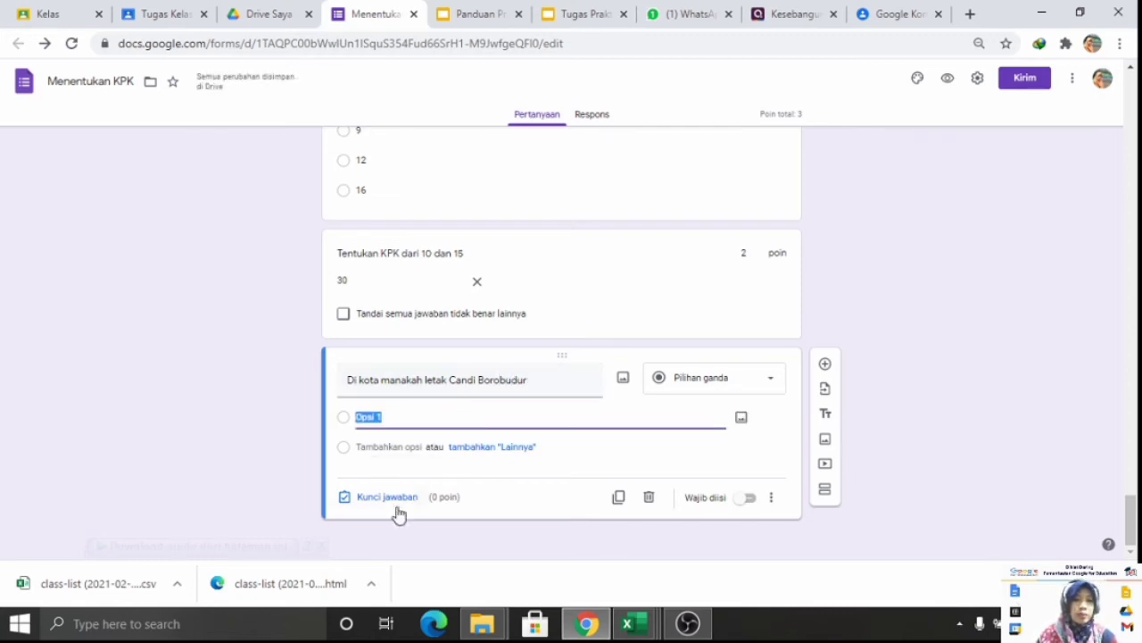
{"action": "left_click", "coordinate": [701, 382]}
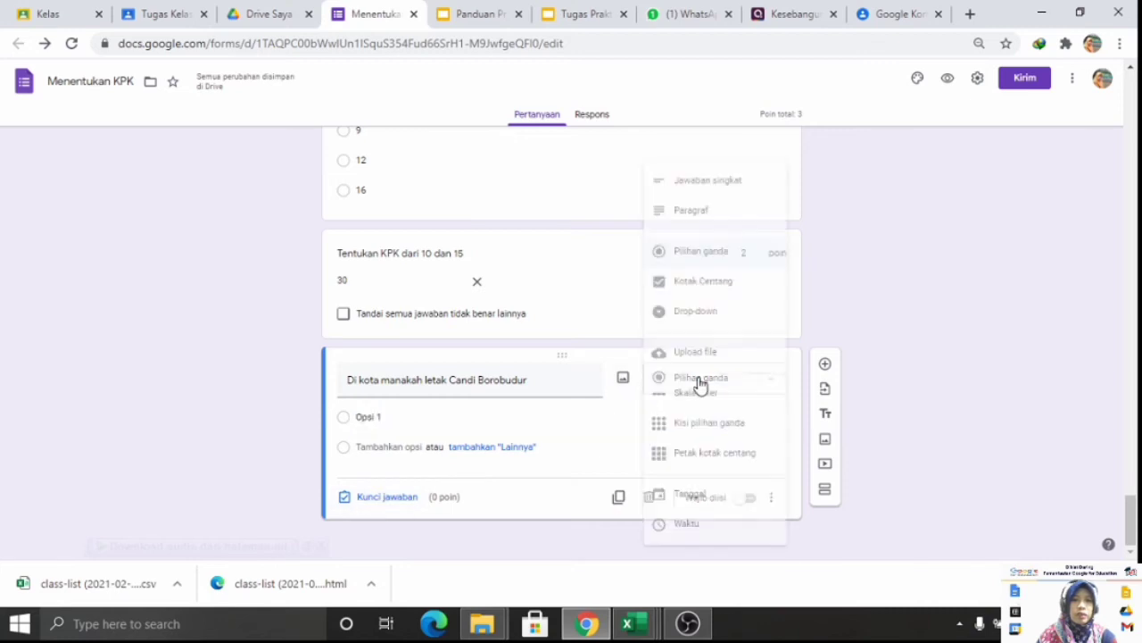
{"action": "left_click", "coordinate": [724, 183]}
- List MAGELANG, magelang and Magelang as correct answers in the Candi Borobudur question's answer key
{"action": "left_click", "coordinate": [397, 505]}
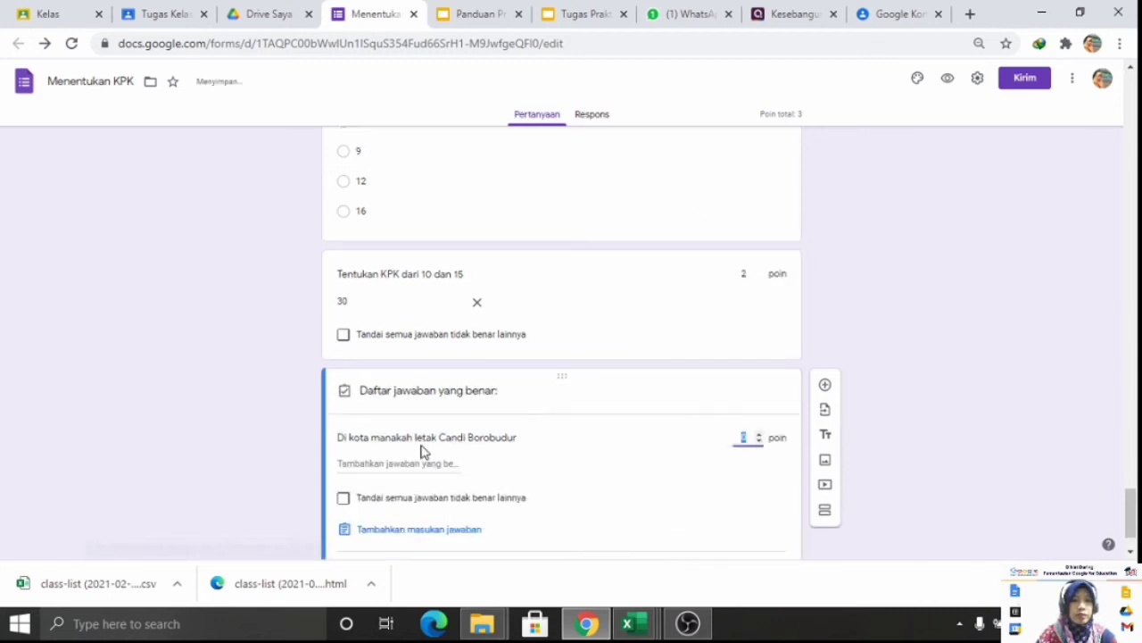
{"action": "left_click", "coordinate": [414, 464]}
{"action": "type", "text": "MAGELANG"}
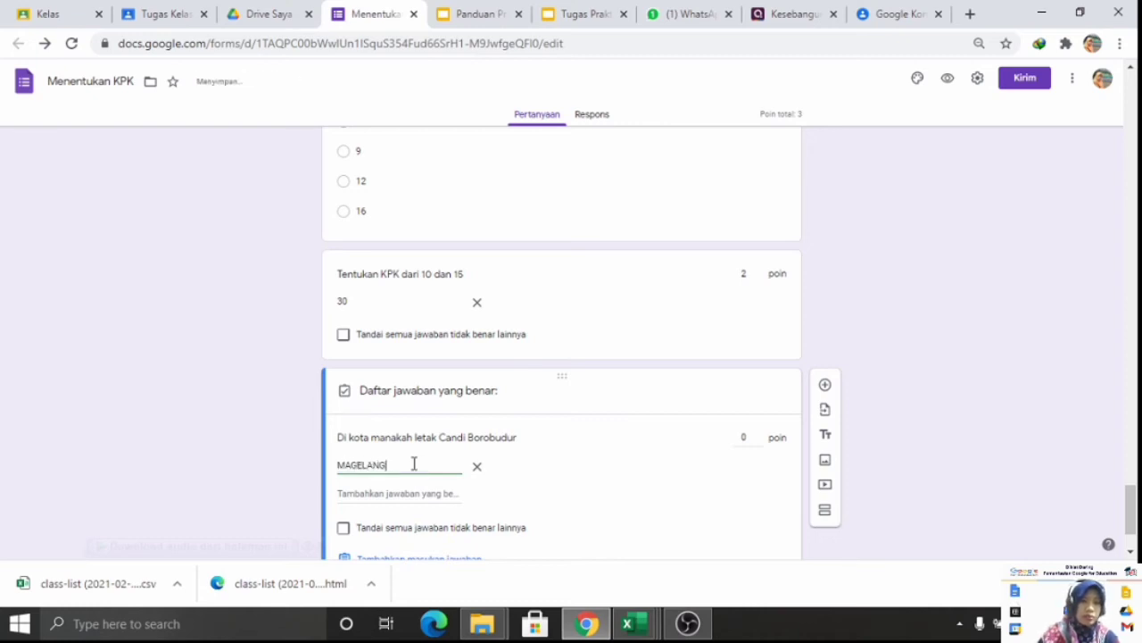
{"action": "left_click", "coordinate": [416, 494]}
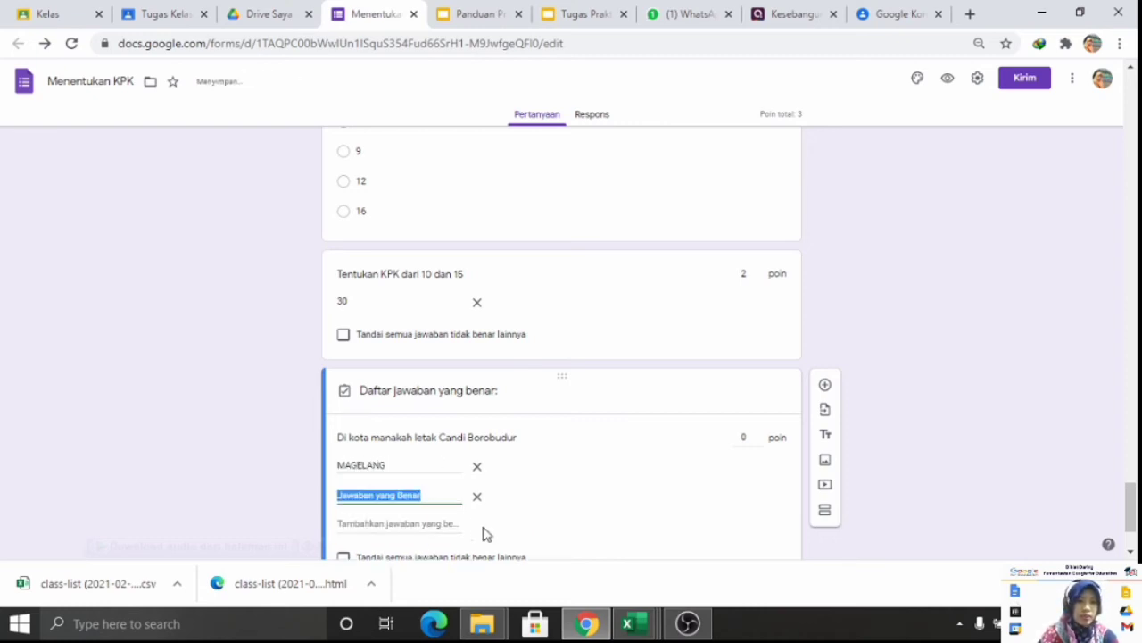
{"action": "type", "text": "mag"}
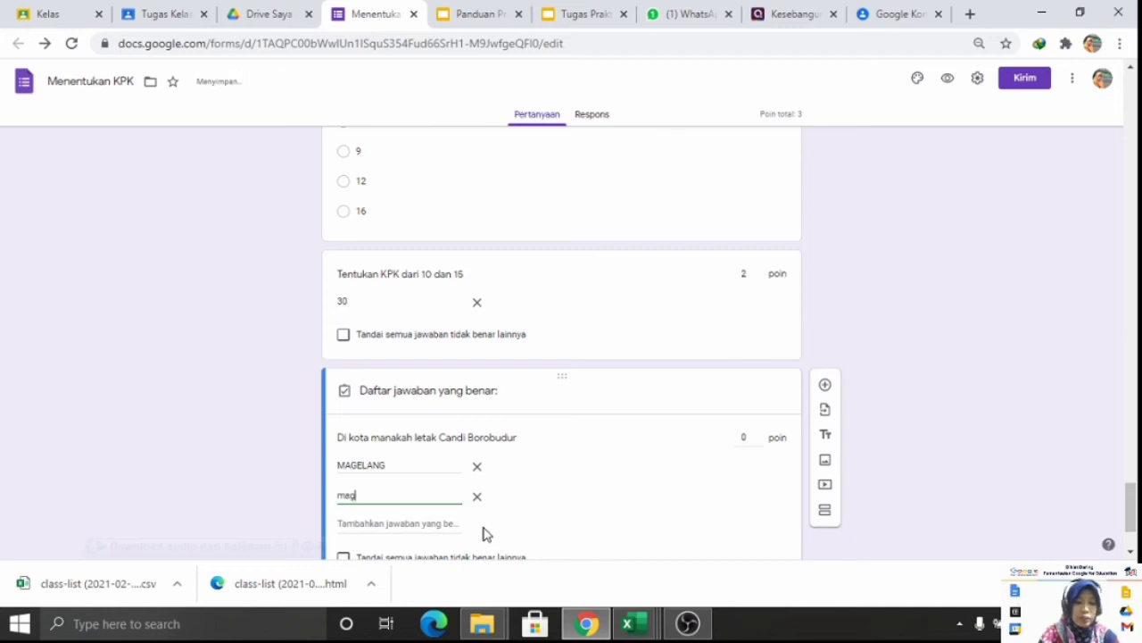
{"action": "type", "text": "elang"}
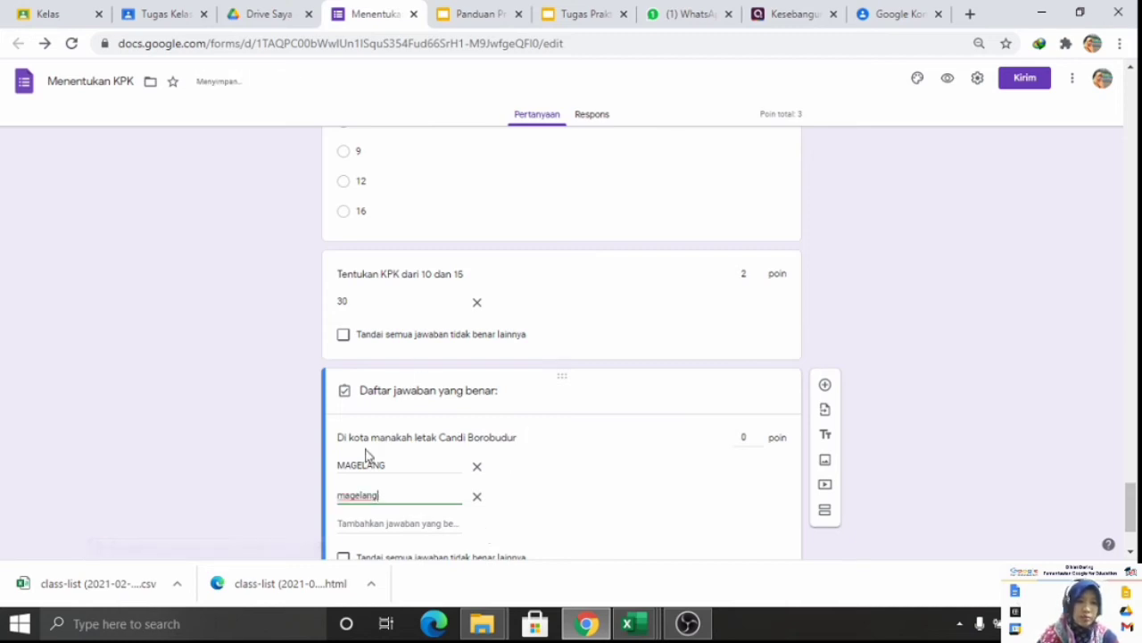
{"action": "left_click", "coordinate": [383, 523]}
{"action": "type", "text": "M"}
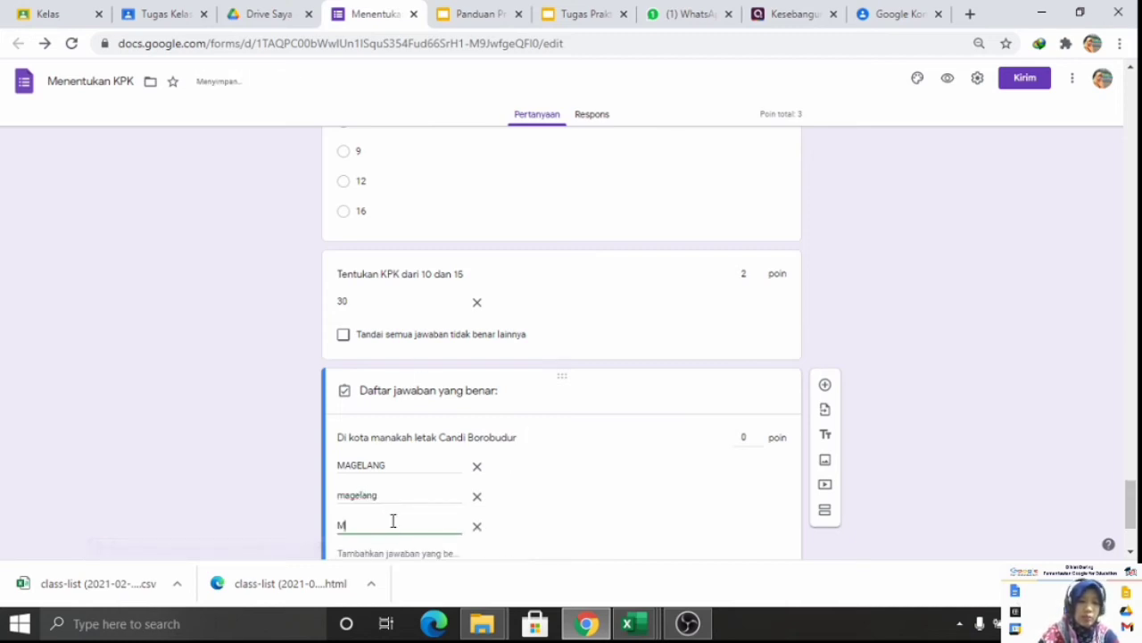
{"action": "type", "text": "agelang"}
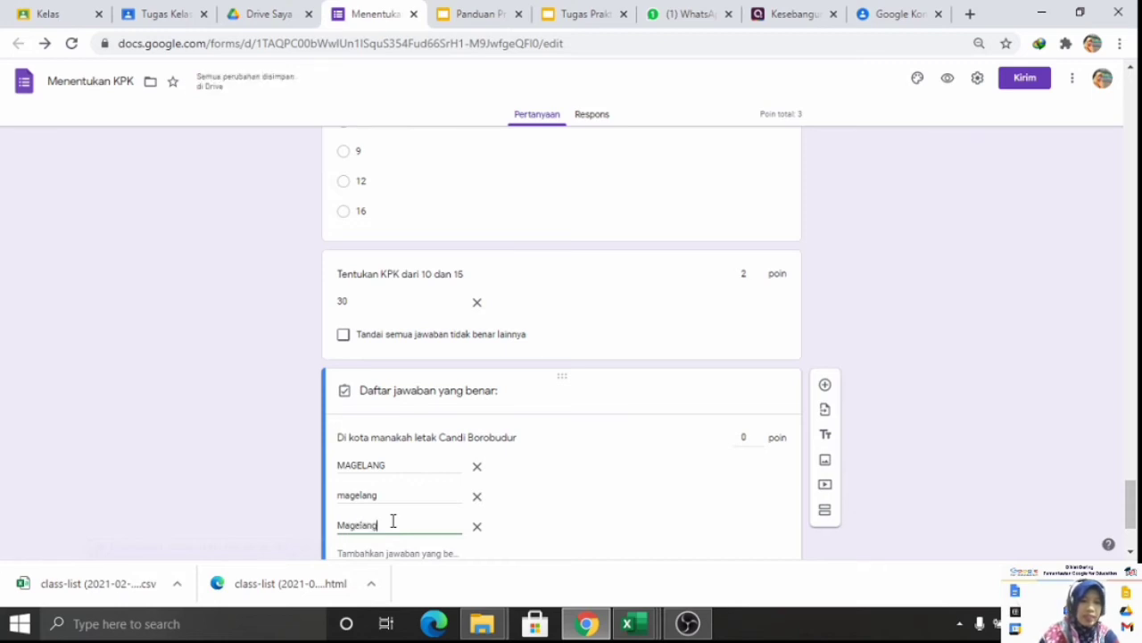
{"action": "scroll", "coordinate": [393, 517], "scroll_direction": "down", "scroll_amount": 2}
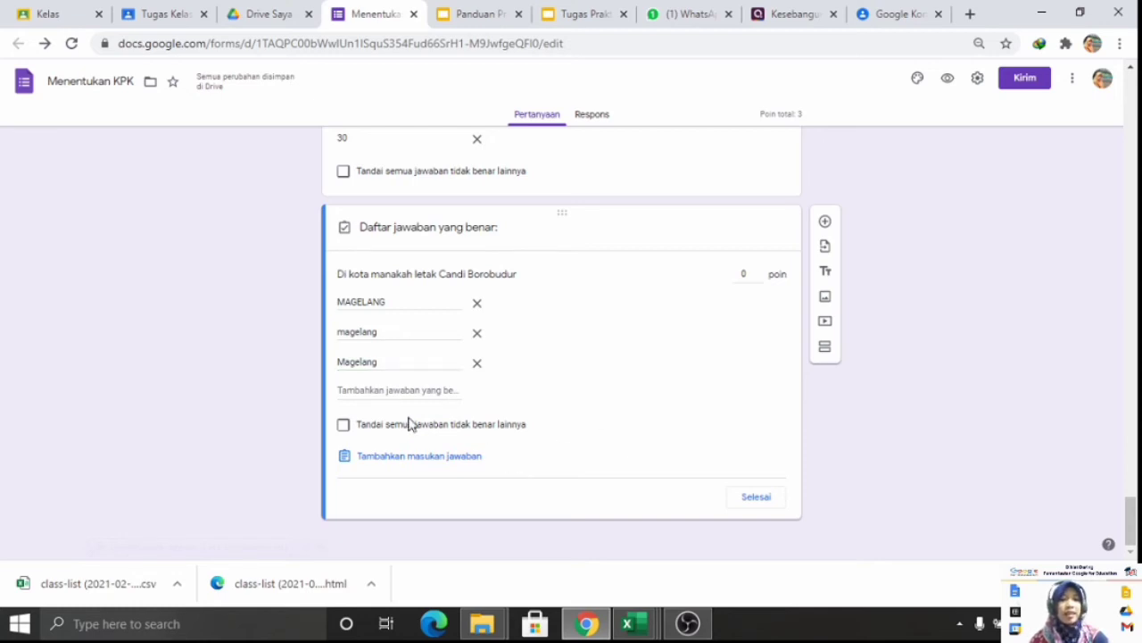
{"action": "left_click", "coordinate": [343, 427]}
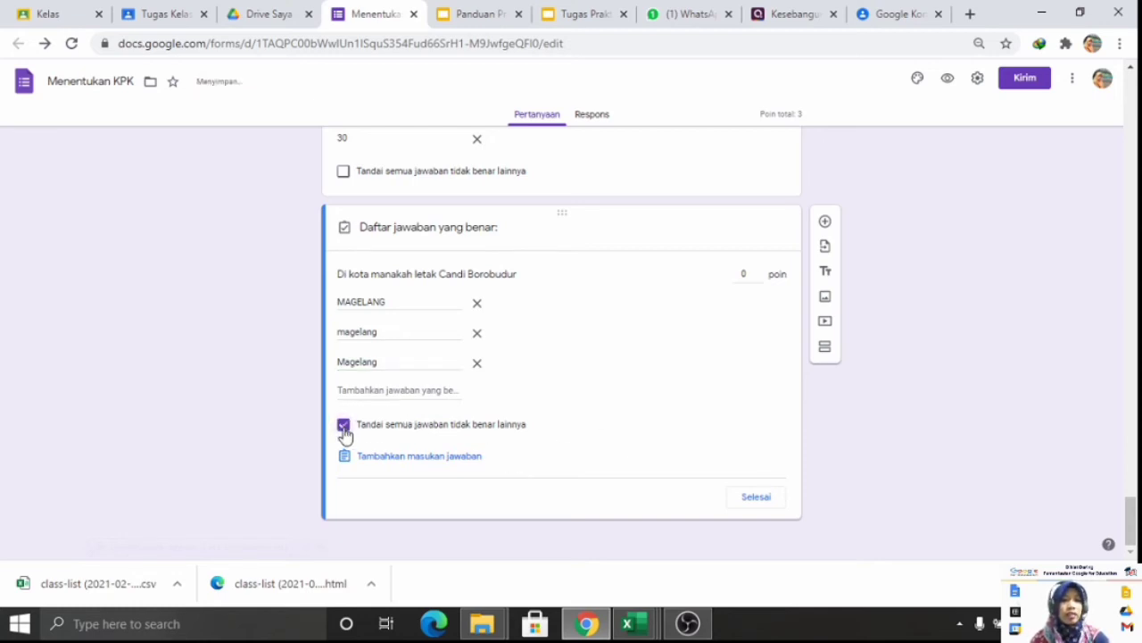
{"action": "left_click", "coordinate": [344, 428]}
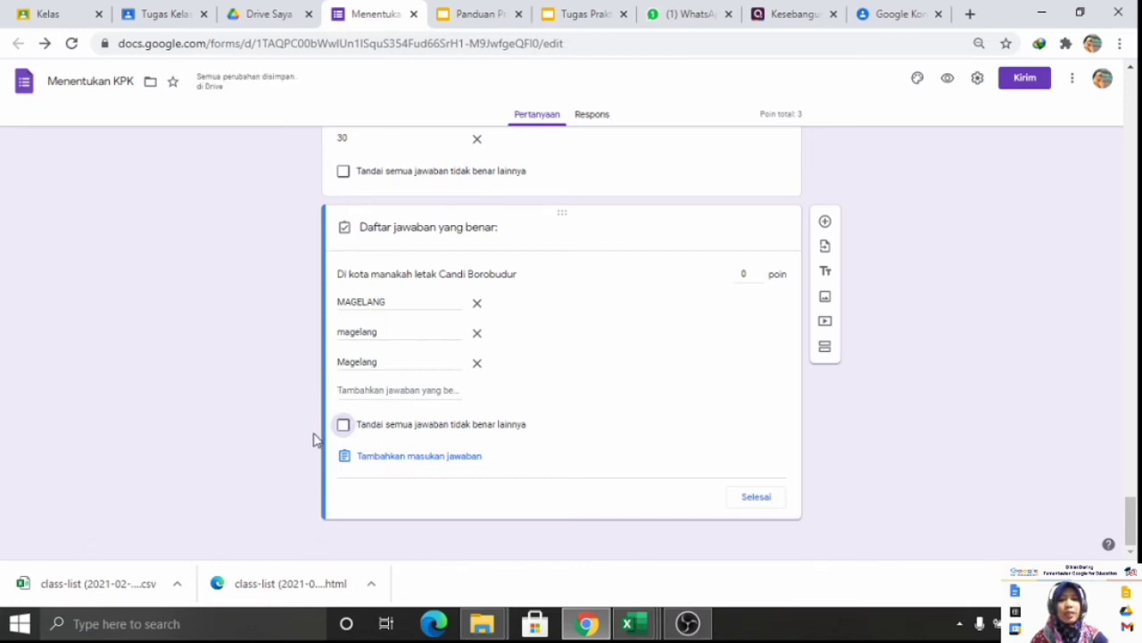
- Add the answer feedback "ISIKAN DENGAN MENGGUNAKAN HURUF KAPITAL" to the Candi Borobudur question and save it
{"action": "left_click", "coordinate": [413, 461]}
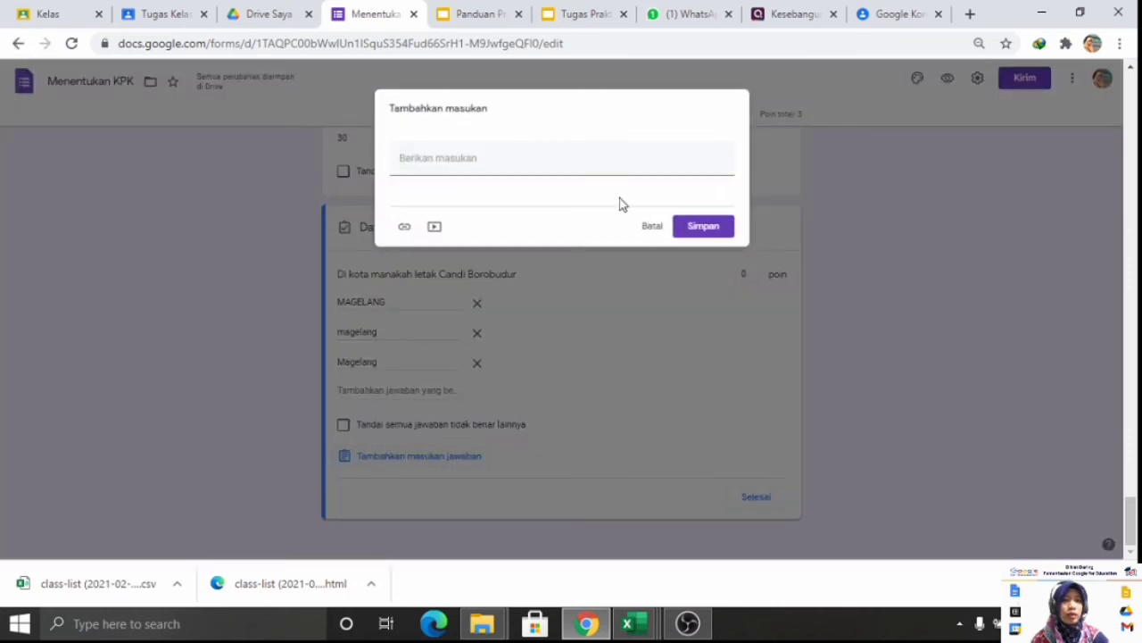
{"action": "left_click", "coordinate": [607, 155]}
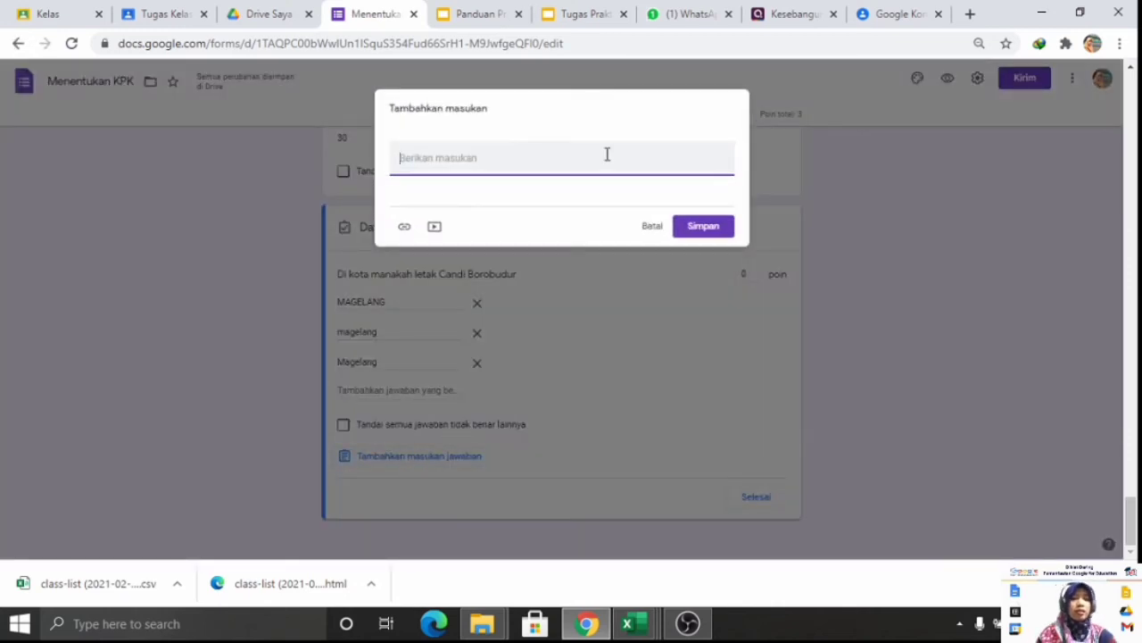
{"action": "type", "text": "ISIKAN"}
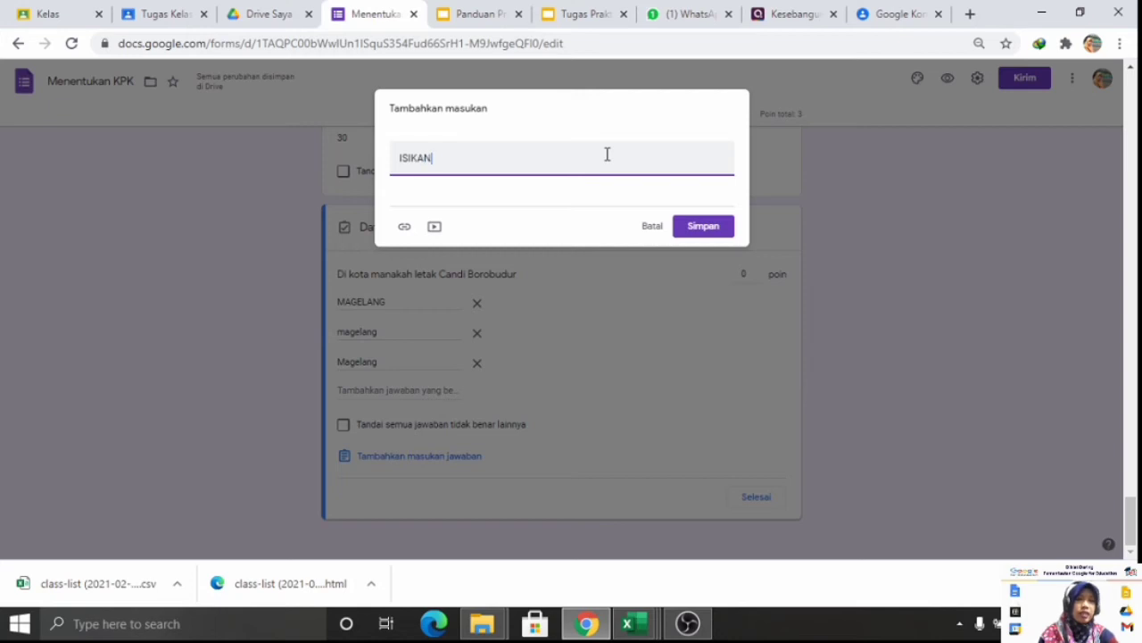
{"action": "type", "text": " DENGAN"}
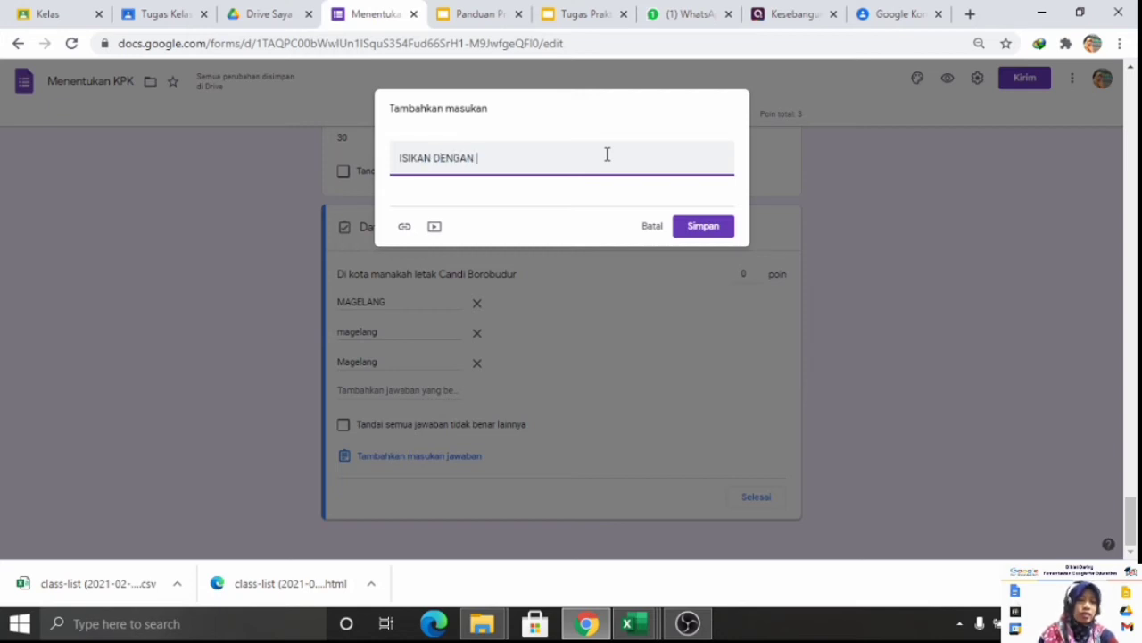
{"action": "type", "text": " MENGGU"}
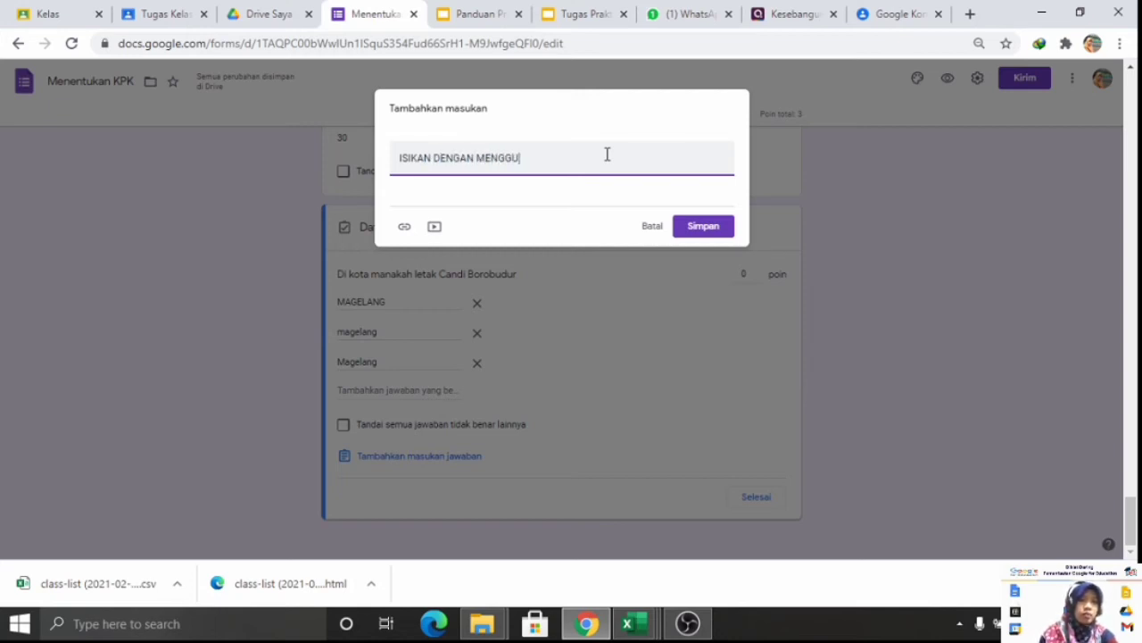
{"action": "type", "text": "NAKAN HURUF KAPITAL"}
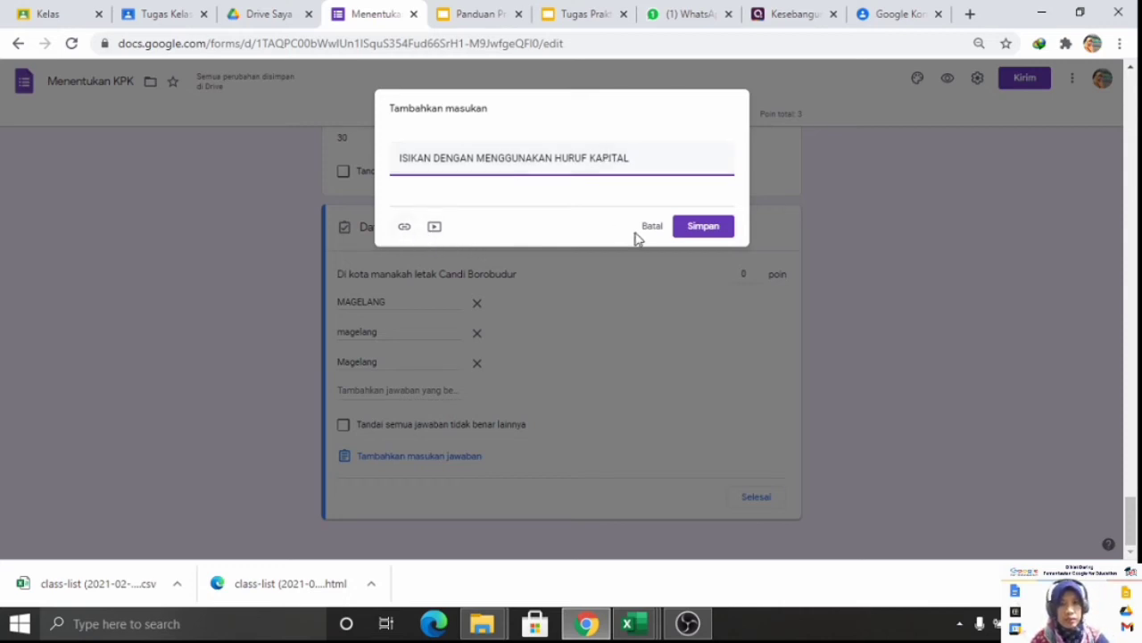
{"action": "left_click", "coordinate": [703, 226]}
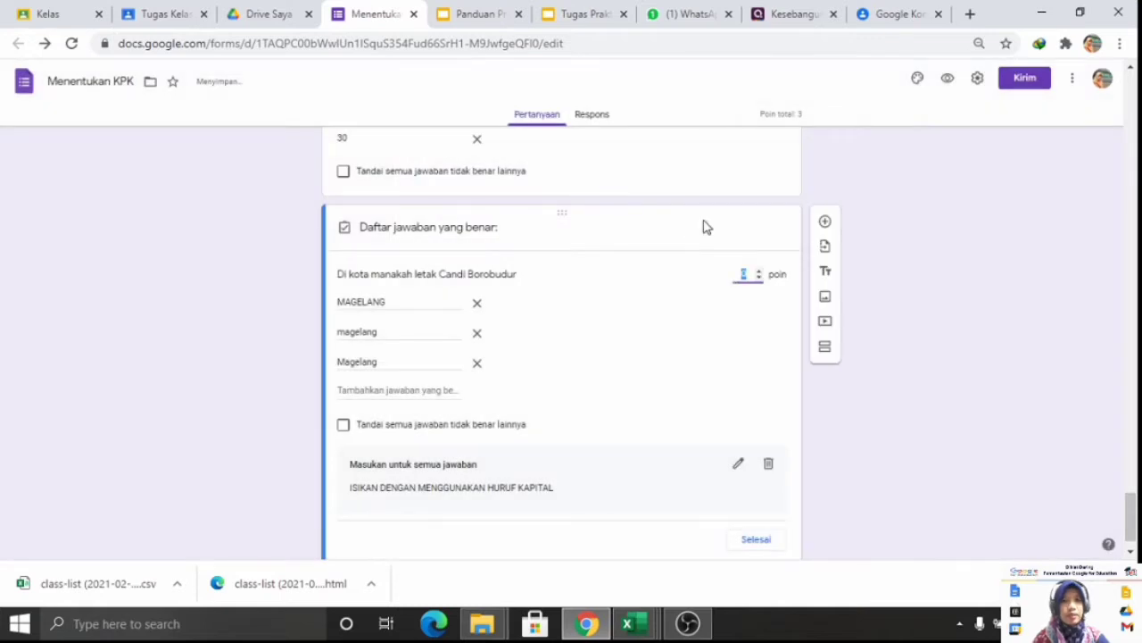
- Set the Candi Borobudur question's score to 2 points and finish editing its answer key
{"action": "scroll", "coordinate": [616, 500], "scroll_direction": "down", "scroll_amount": 1}
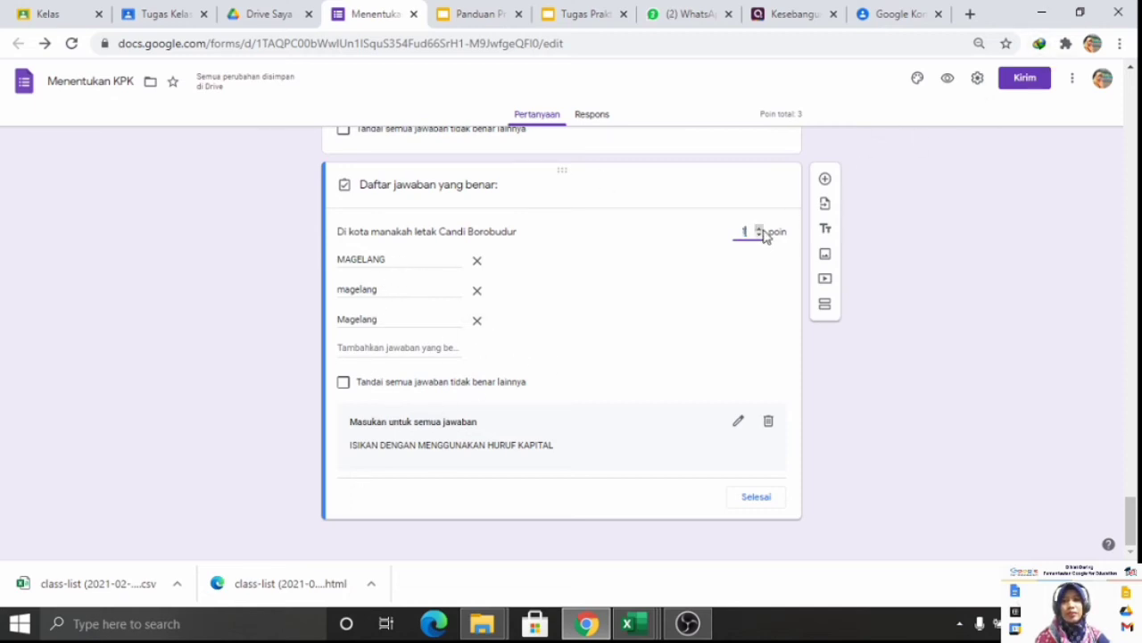
{"action": "left_click", "coordinate": [762, 226]}
{"action": "scroll", "coordinate": [663, 311], "scroll_direction": "up", "scroll_amount": 10}
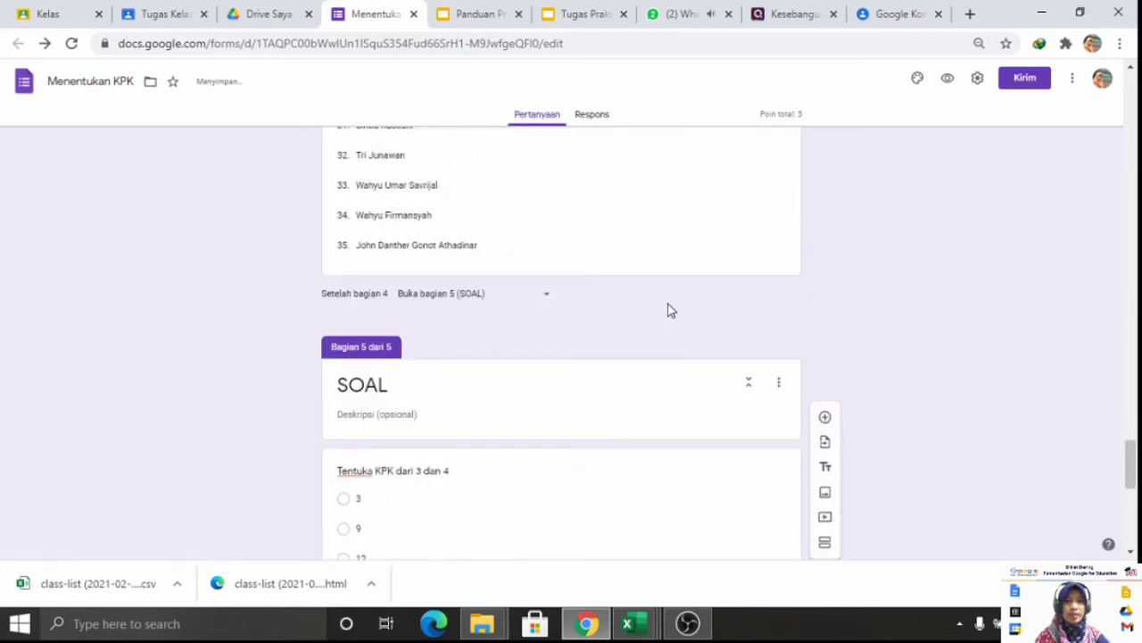
{"action": "scroll", "coordinate": [671, 309], "scroll_direction": "down", "scroll_amount": 10}
{"action": "left_click", "coordinate": [740, 495]}
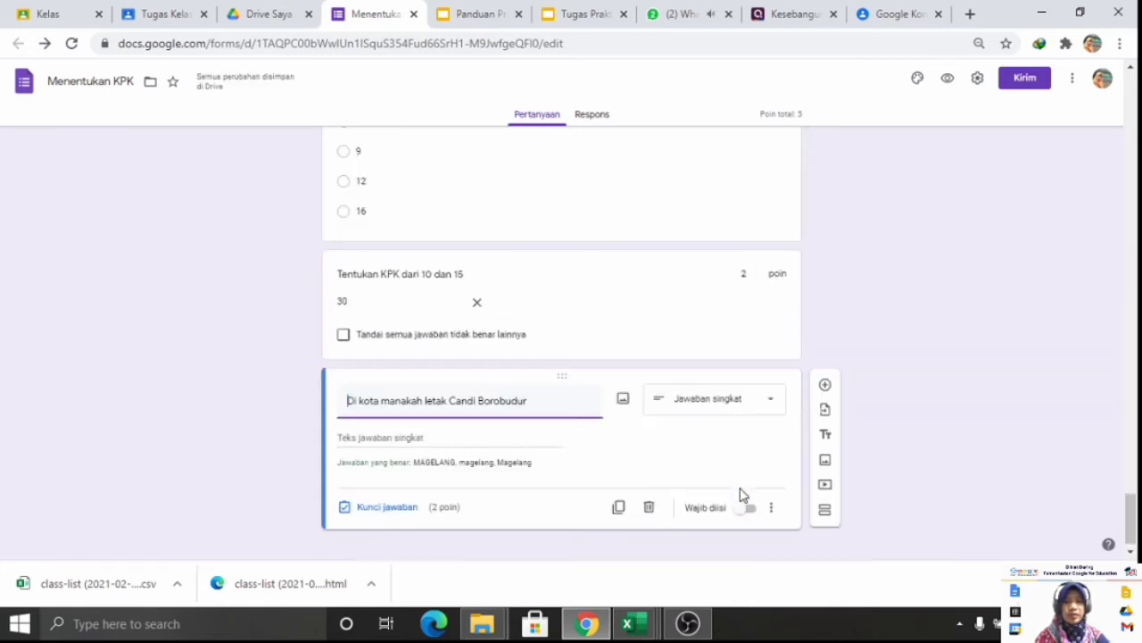
- Search YouTube for "menentukan KPK" and insert the video "Mencari KPK (Metode Pohon Faktor)" below the Candi Borobudur question
{"action": "scroll", "coordinate": [643, 464], "scroll_direction": "up", "scroll_amount": 10}
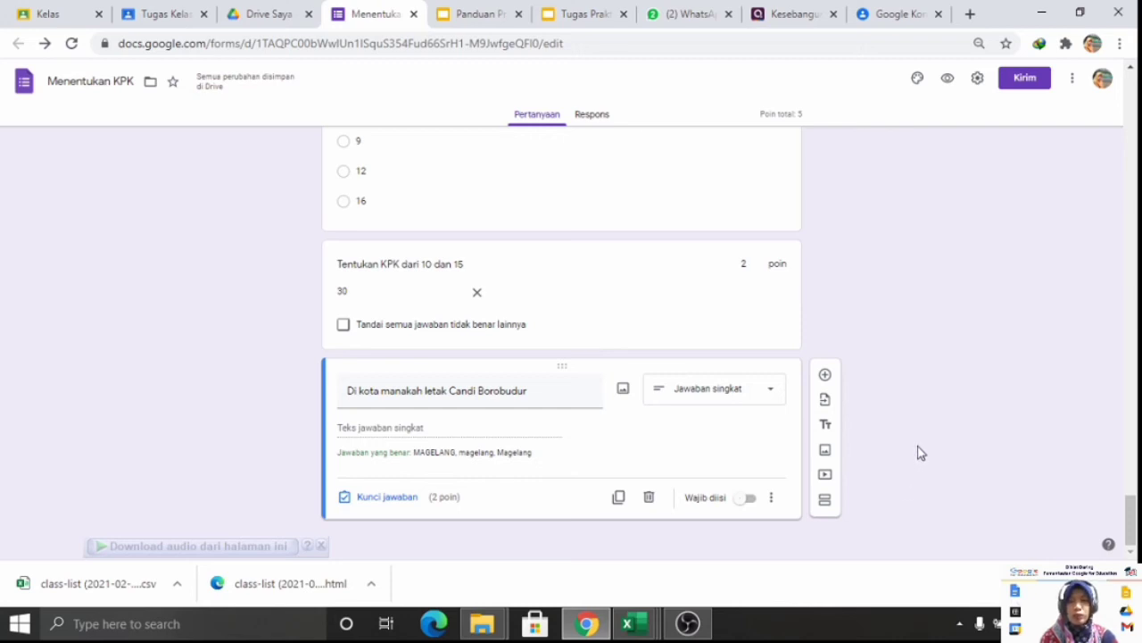
{"action": "left_click", "coordinate": [826, 480]}
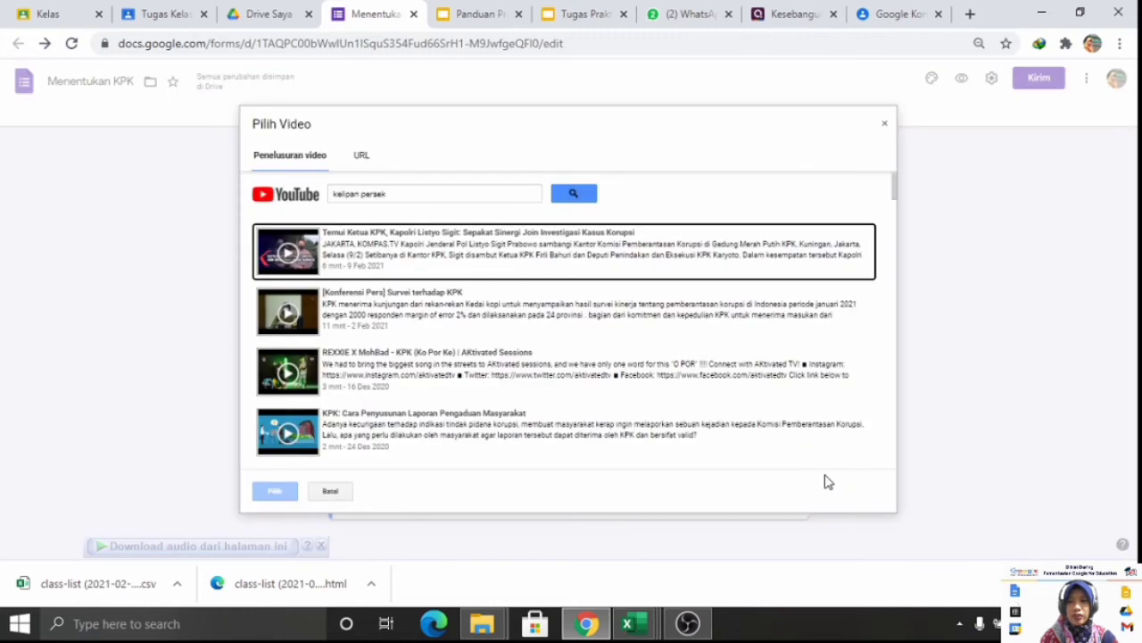
{"action": "left_click", "coordinate": [464, 193]}
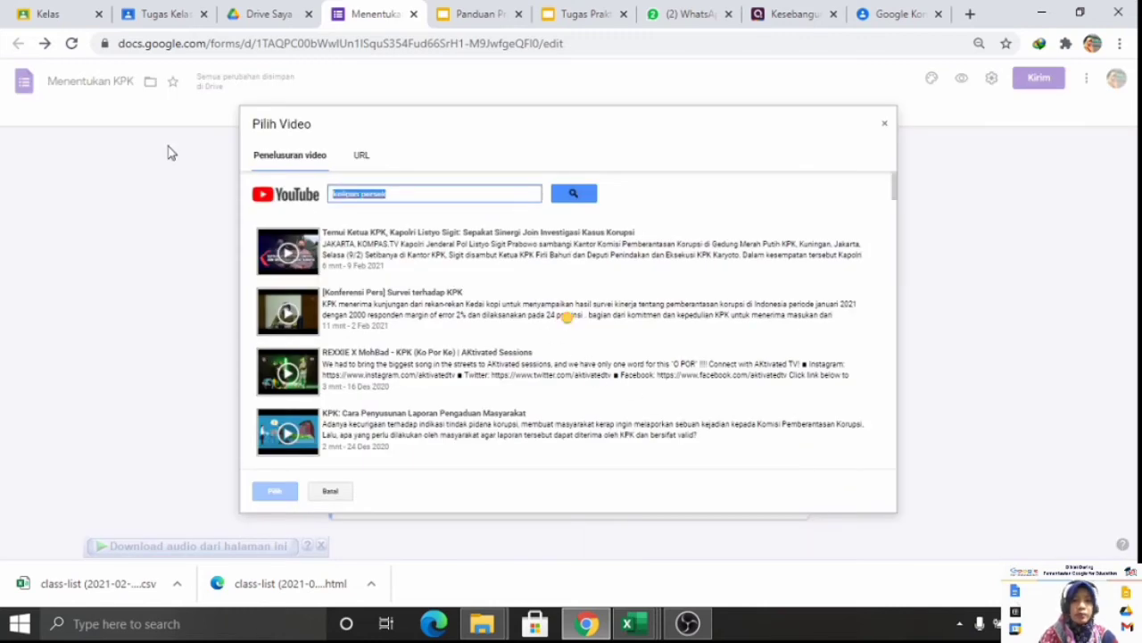
{"action": "type", "text": "menentukan KPK"}
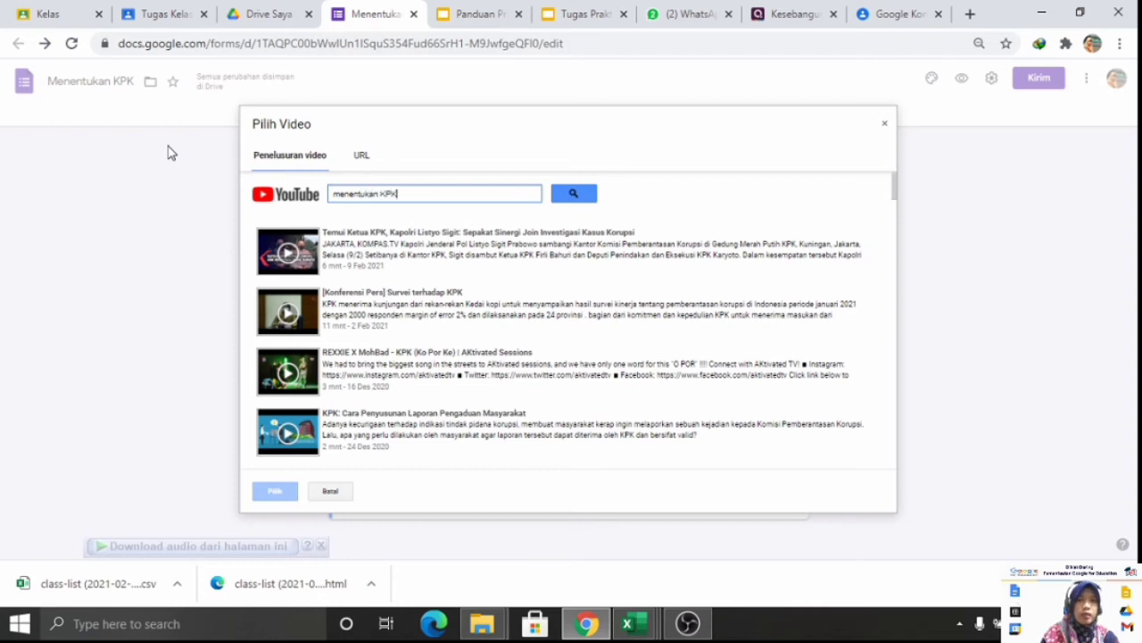
{"action": "key", "text": "Return"}
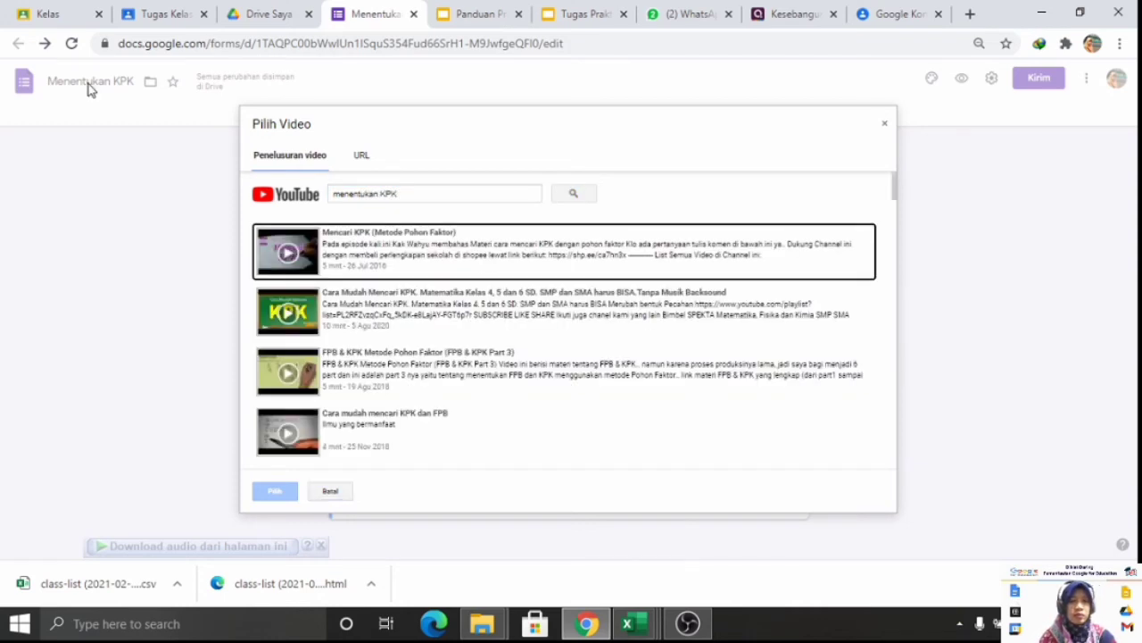
{"action": "left_click", "coordinate": [366, 263]}
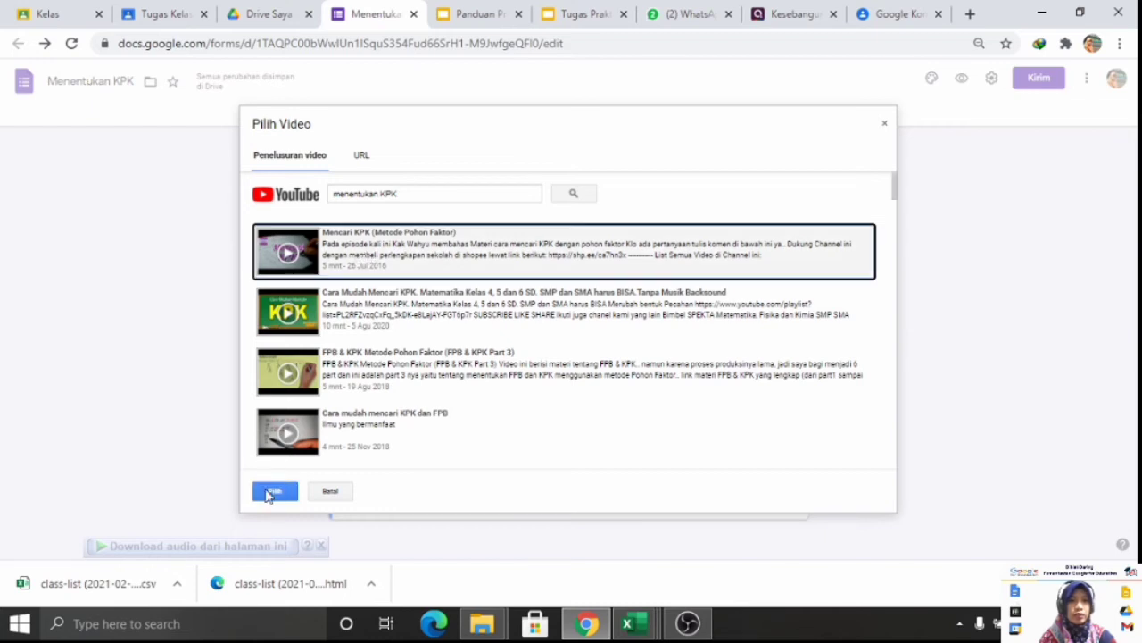
{"action": "left_click", "coordinate": [271, 496]}
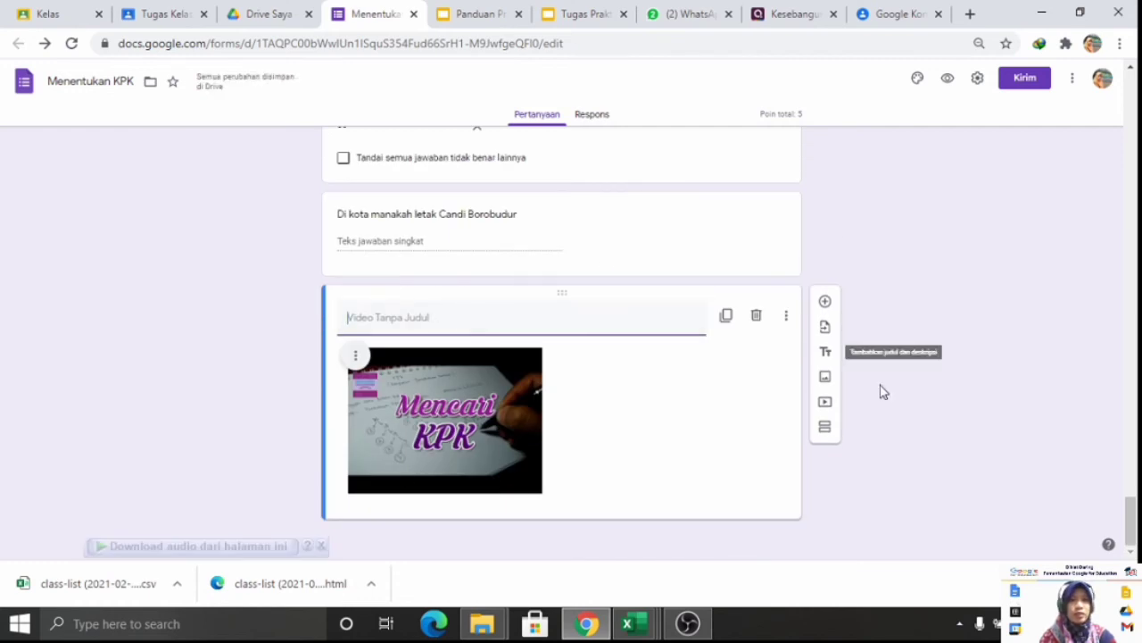
- Title the inserted video "Menentukan KPK. Silahkan simak vidio berikut!"
{"action": "type", "text": "Menen"}
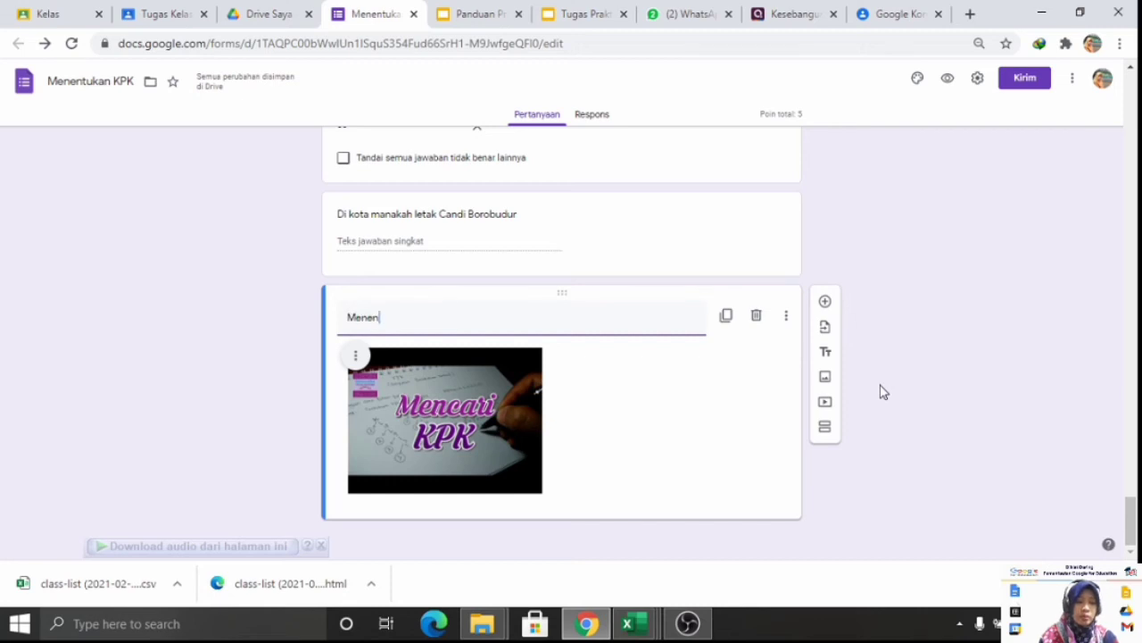
{"action": "type", "text": "tukan KPK"}
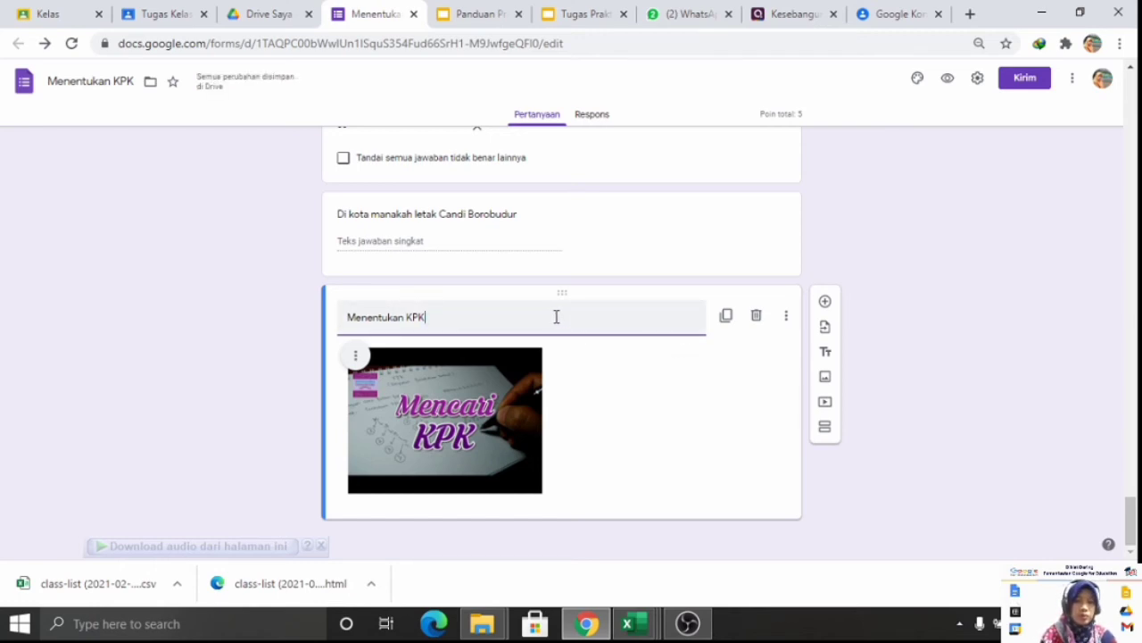
{"action": "type", "text": ". Si"}
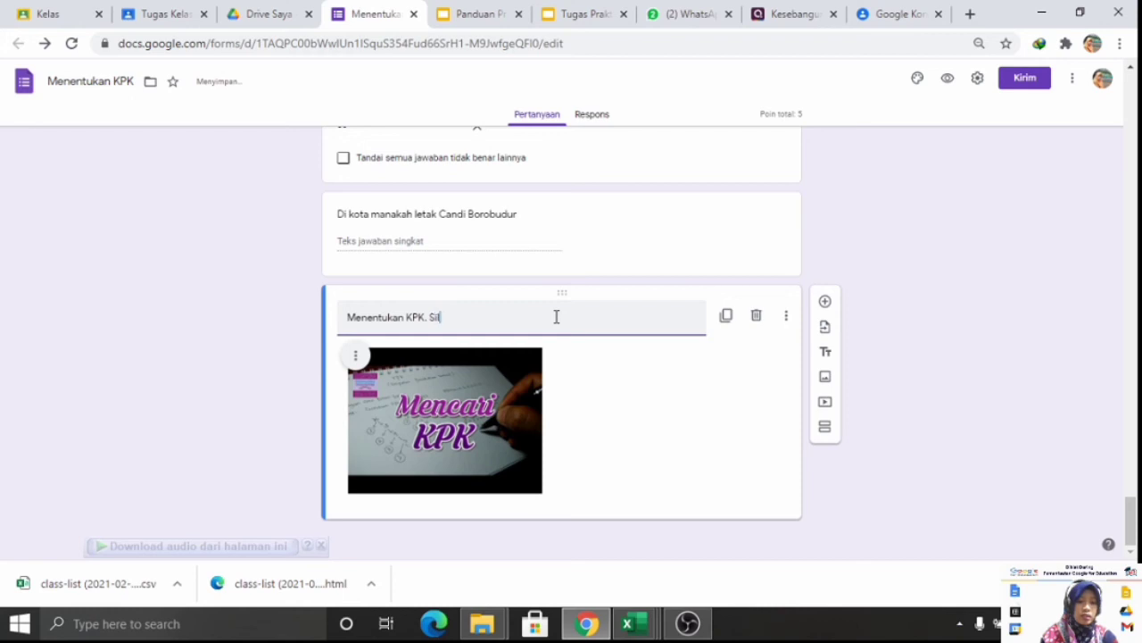
{"action": "type", "text": "lahkan simak vidi"}
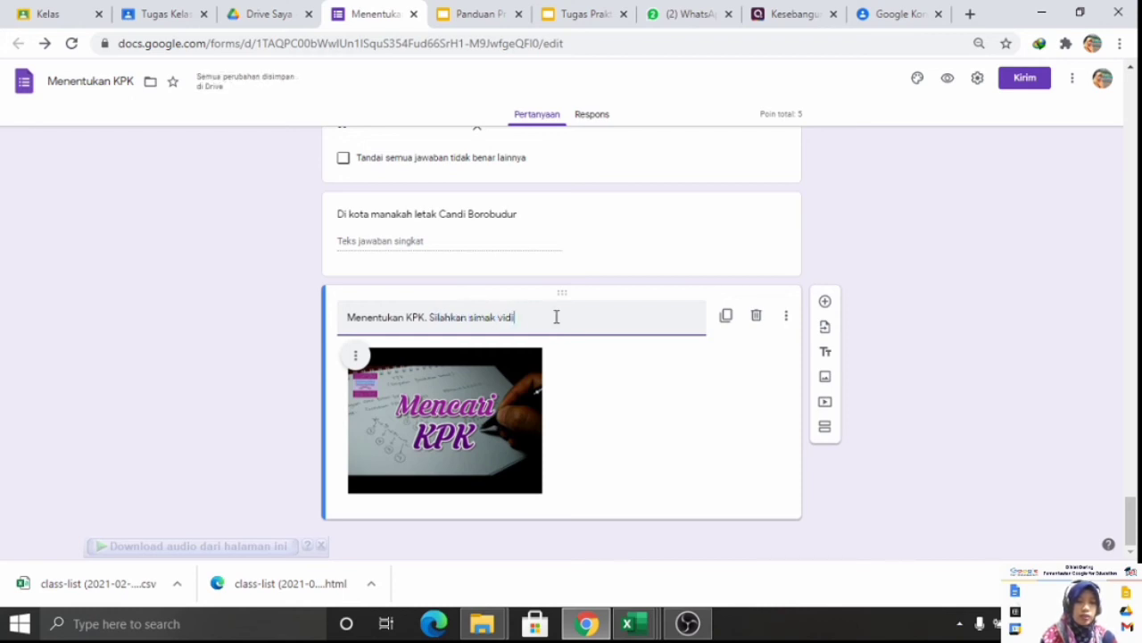
{"action": "type", "text": "o berikut"}
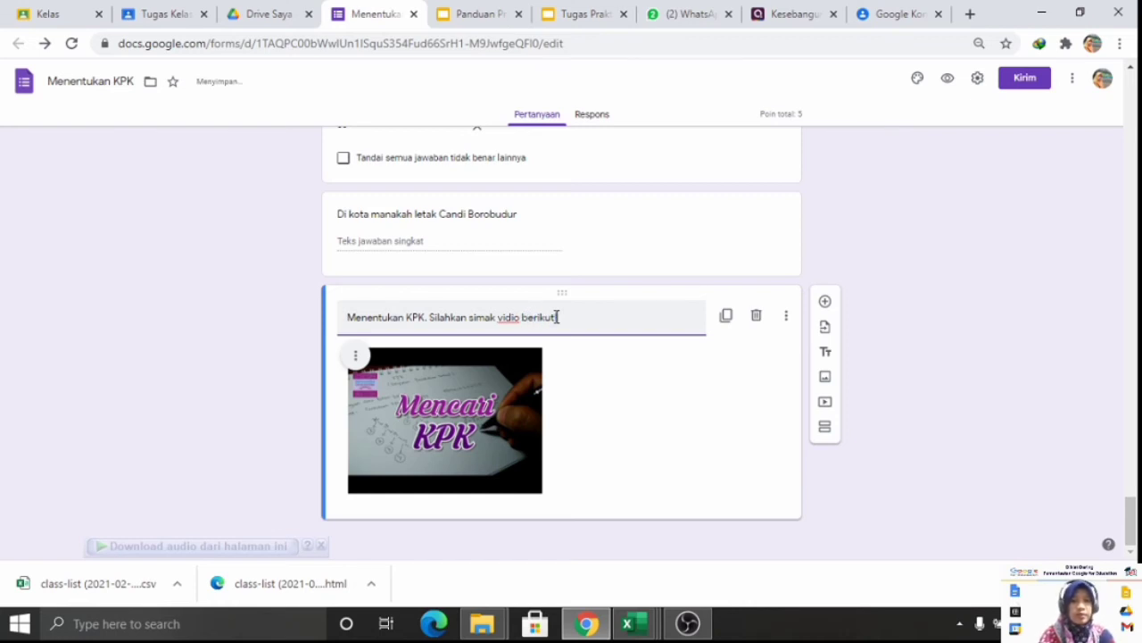
{"action": "type", "text": "!"}
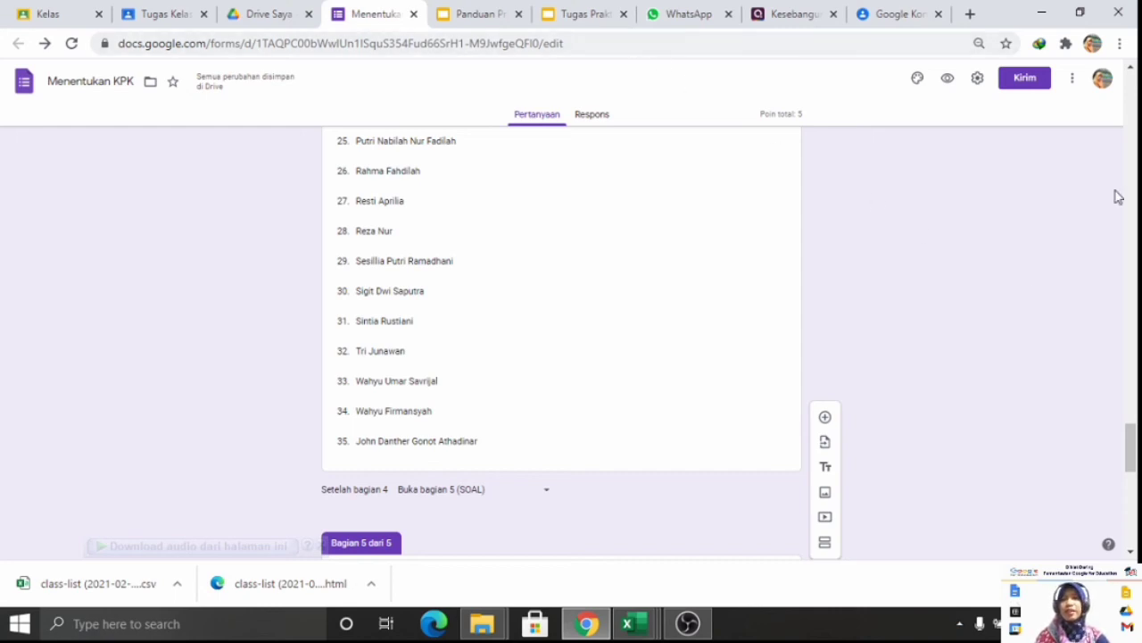
- Open the form's sending options and start filling in the recipient for sending by email
{"action": "left_click", "coordinate": [1034, 82]}
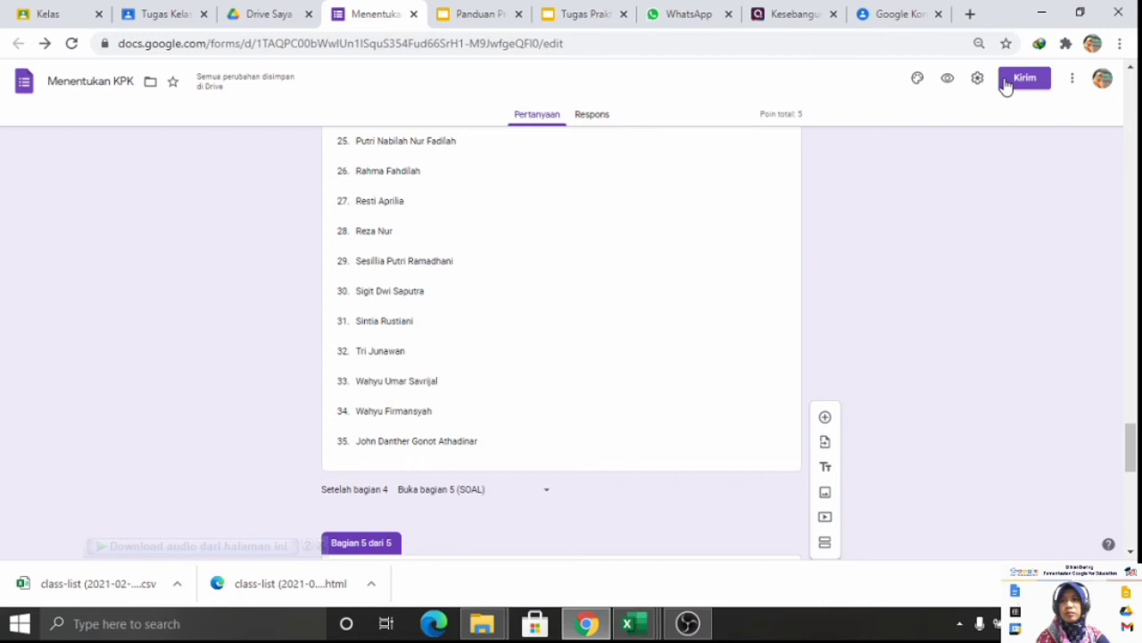
{"action": "left_click", "coordinate": [1006, 83]}
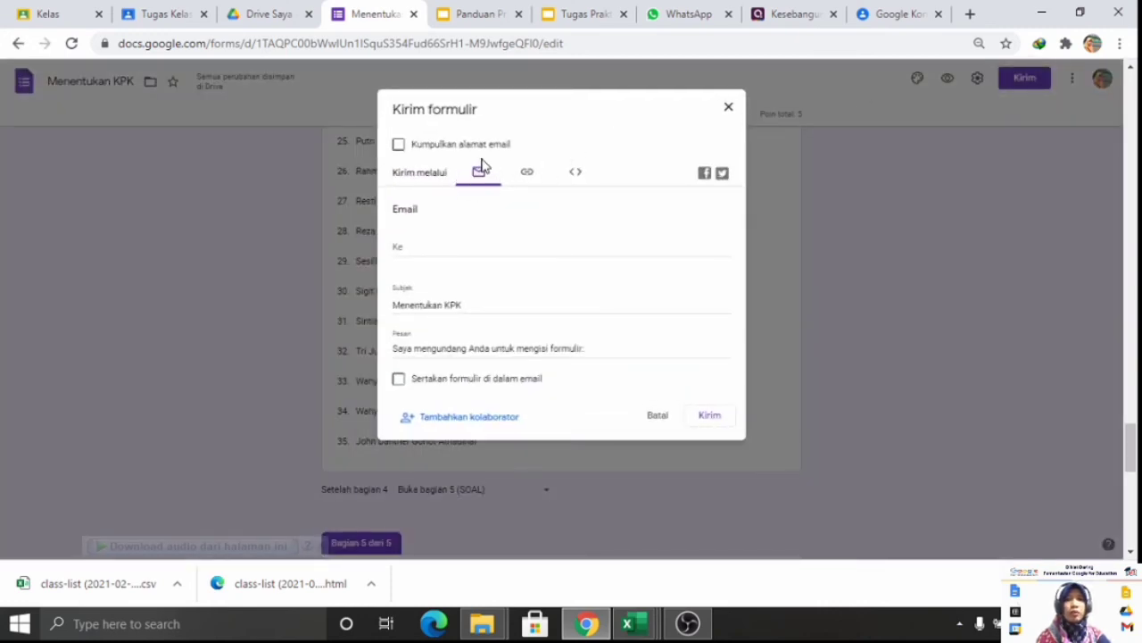
{"action": "left_click", "coordinate": [428, 242]}
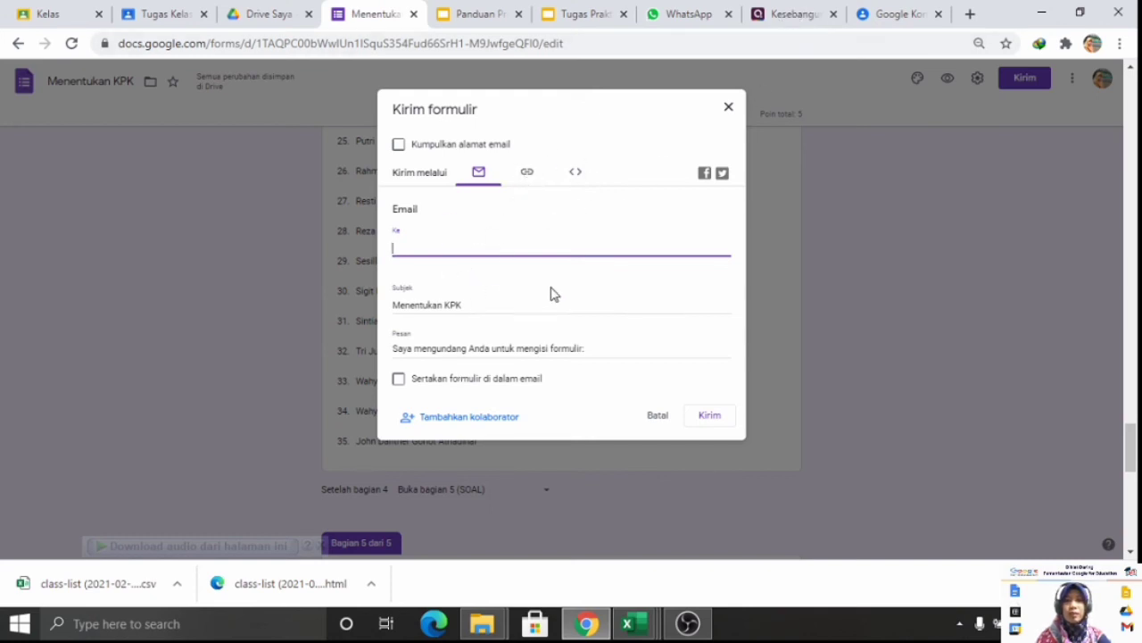
- Switch to Google Contacts and copy the email address of a contact under the gse label
{"action": "left_click", "coordinate": [859, 14]}
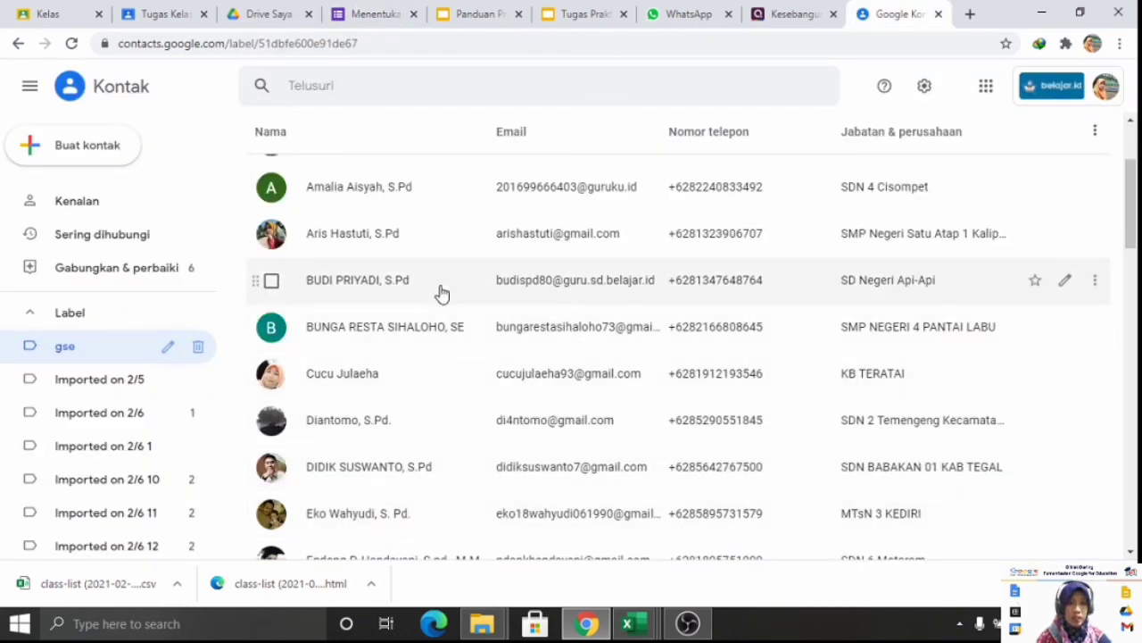
{"action": "right_click", "coordinate": [527, 334]}
{"action": "left_click", "coordinate": [543, 432]}
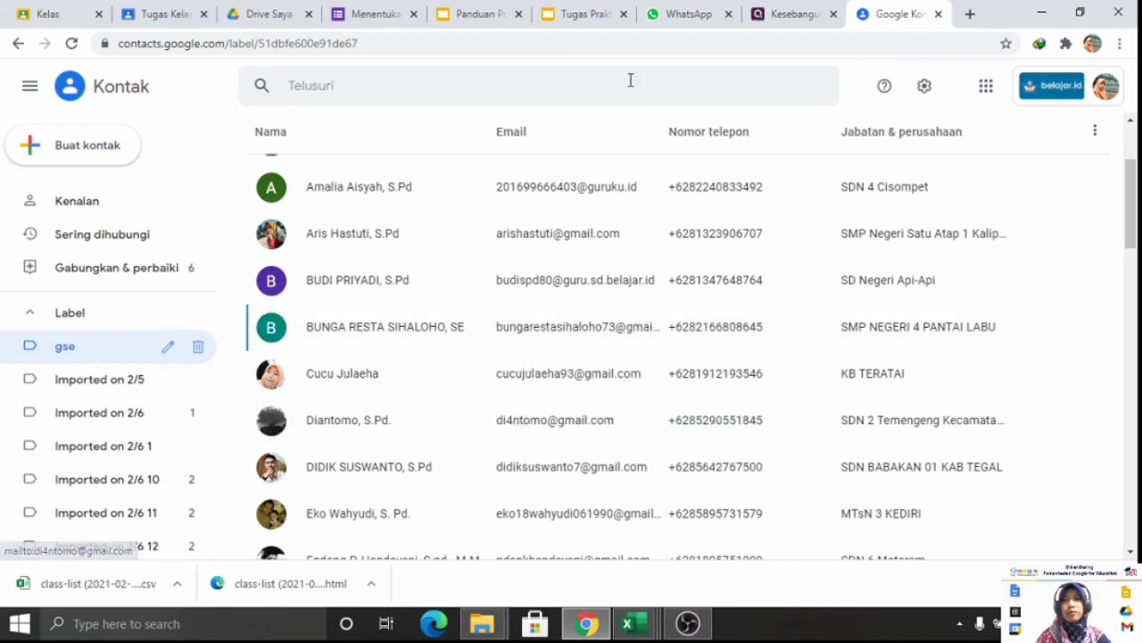
- Return to the Menentukan KPK form, paste the contact's email address as the recipient and send the form
{"action": "left_click", "coordinate": [337, 7]}
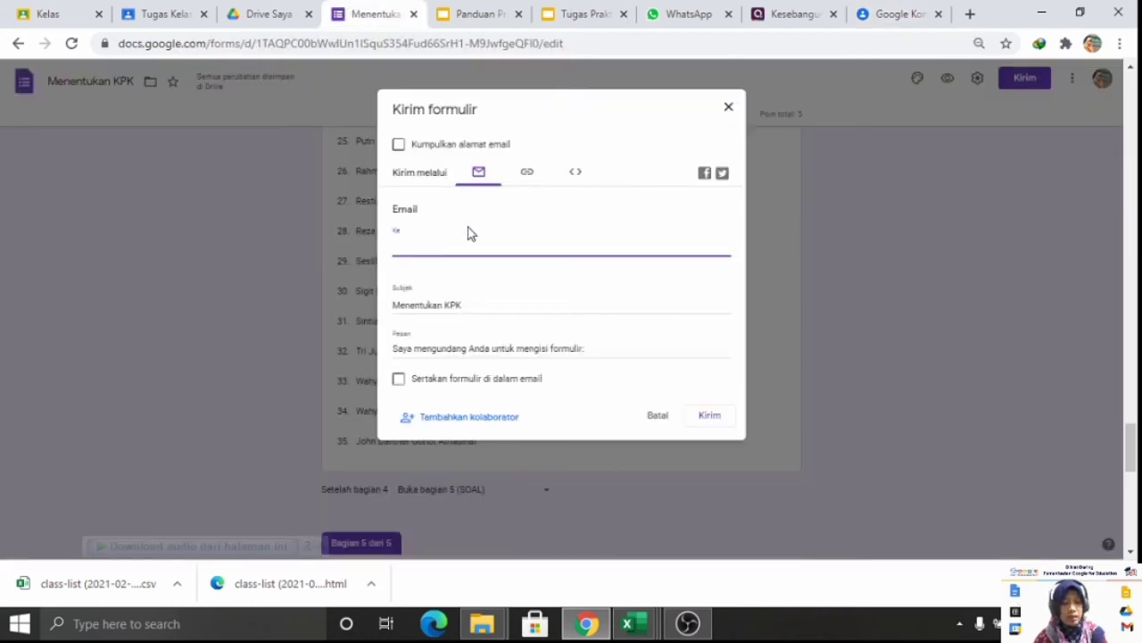
{"action": "key", "text": "ctrl+v"}
{"action": "left_click", "coordinate": [473, 273]}
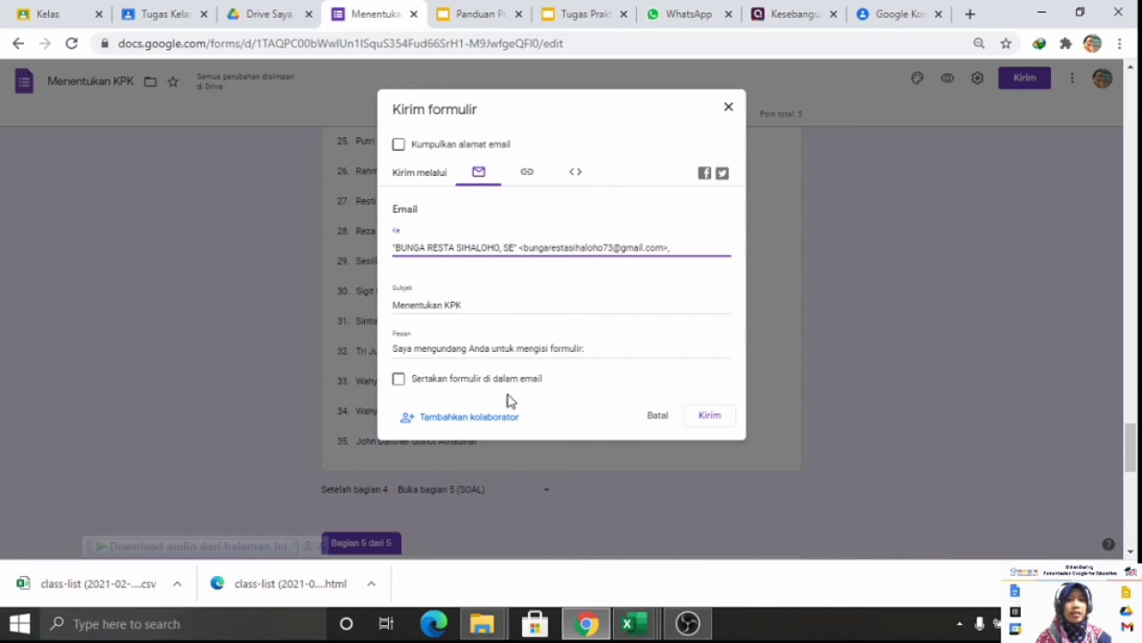
{"action": "left_click", "coordinate": [711, 423]}
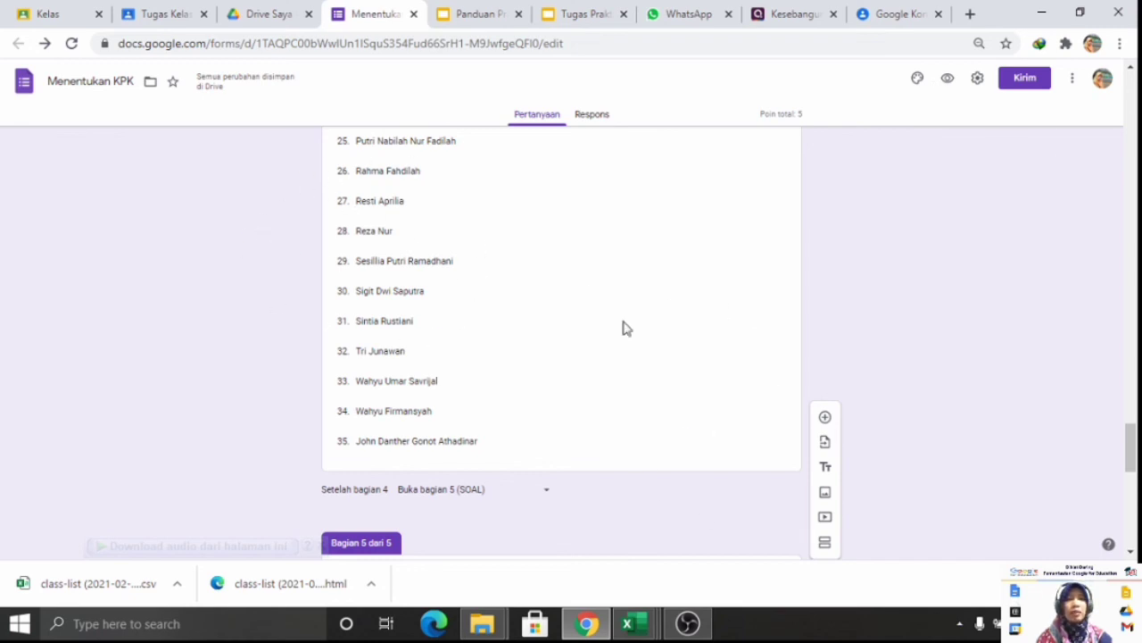
- Open the form's sending options, switch to sharing by link, shorten the URL and copy it
{"action": "left_click", "coordinate": [1005, 82]}
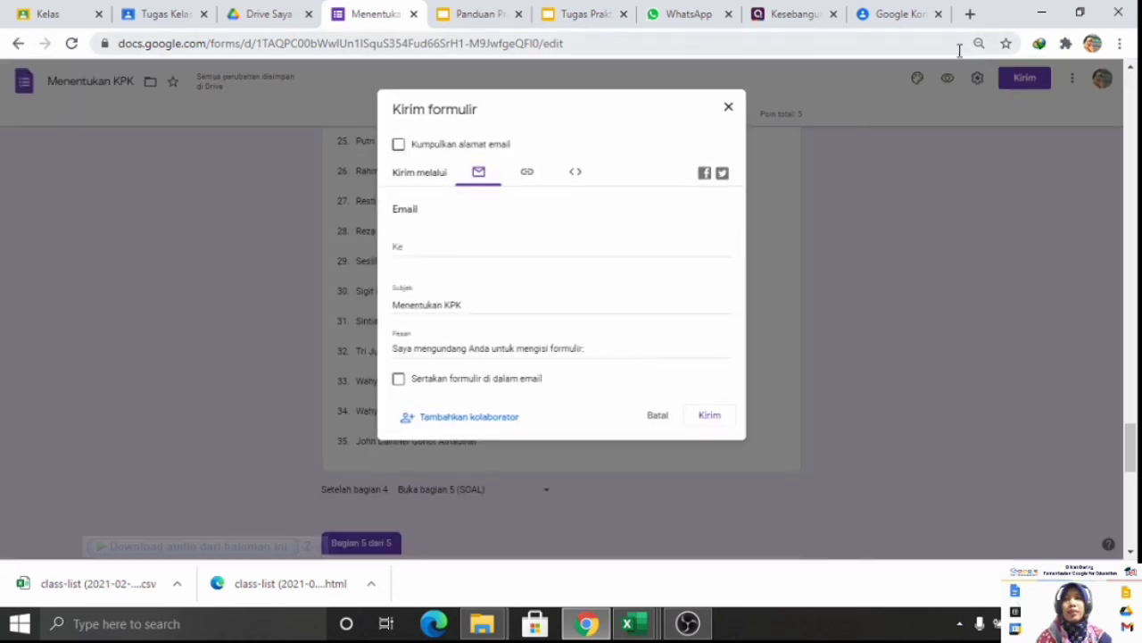
{"action": "left_click", "coordinate": [527, 173]}
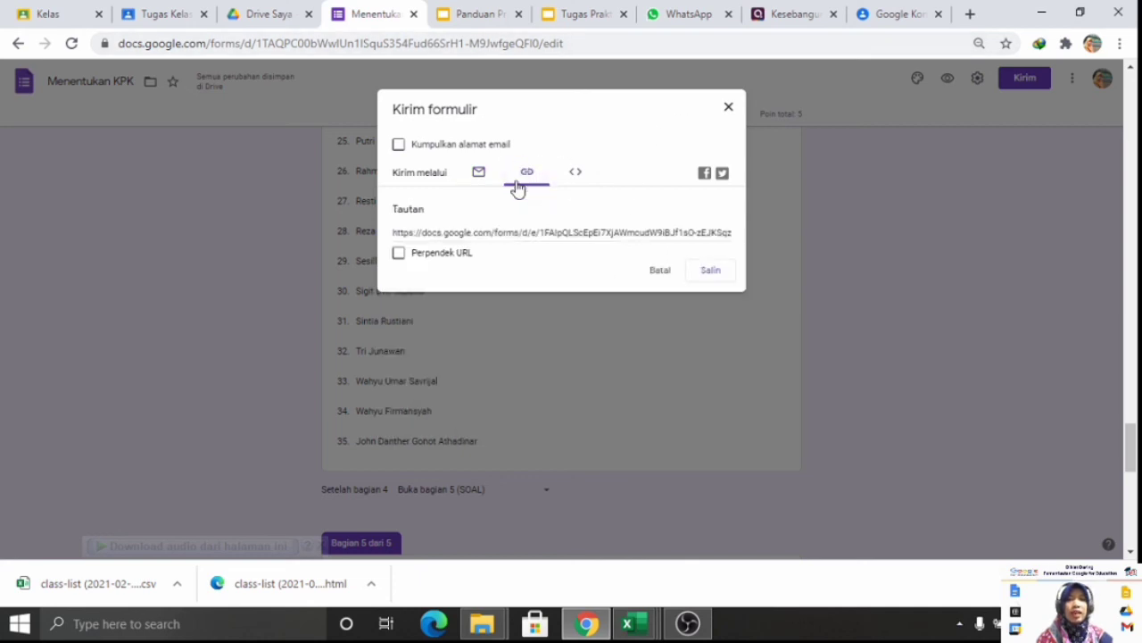
{"action": "left_click", "coordinate": [527, 234]}
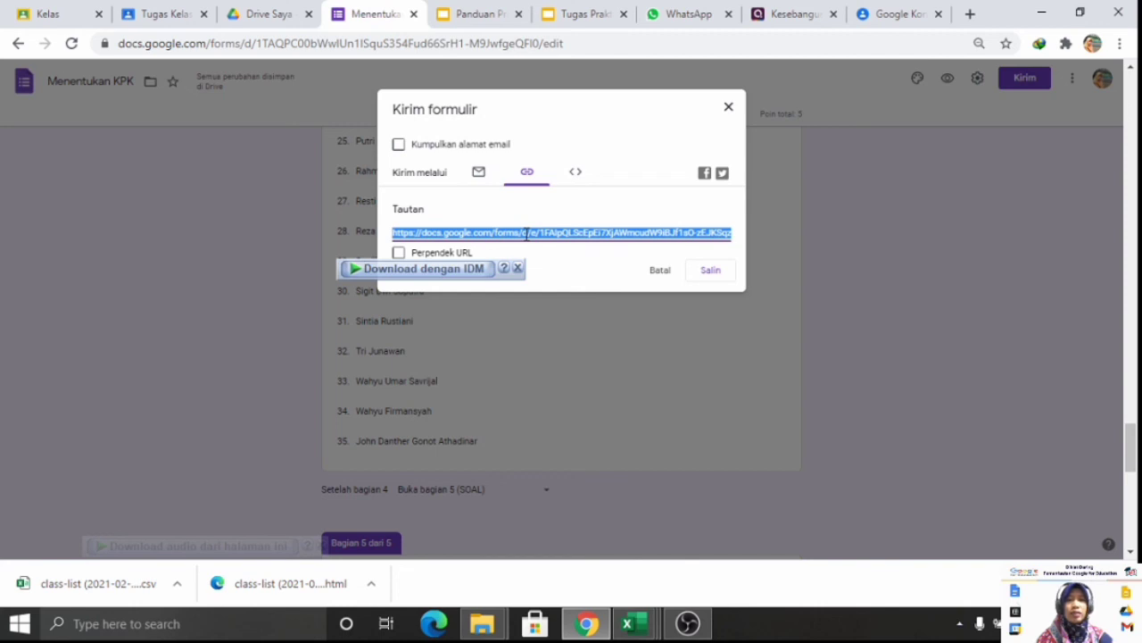
{"action": "left_click", "coordinate": [464, 251]}
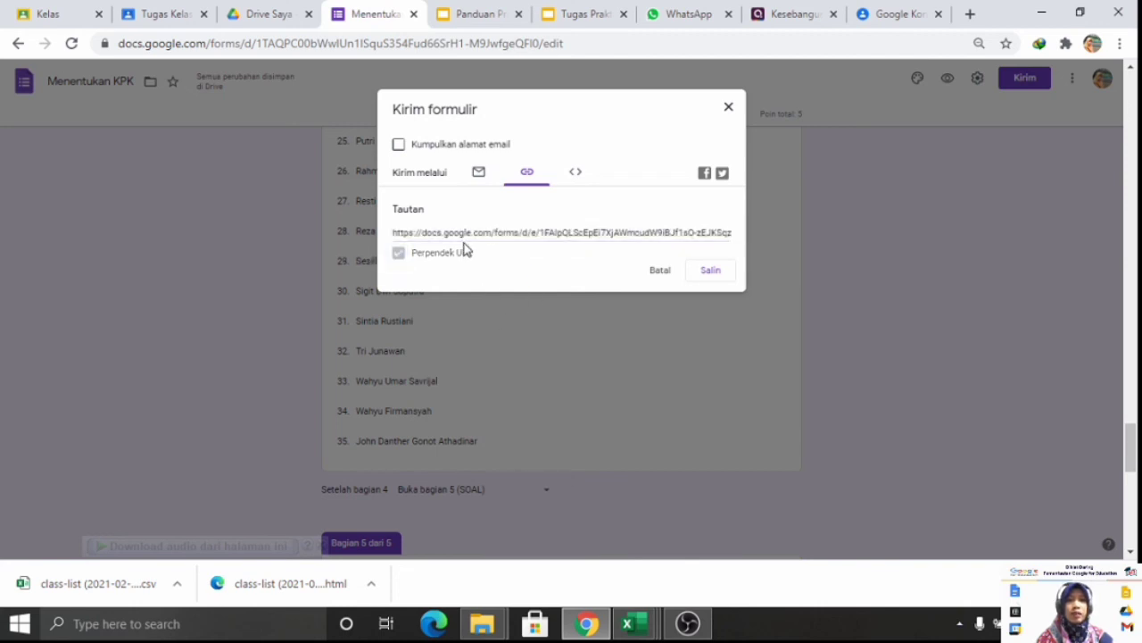
{"action": "left_click", "coordinate": [705, 271]}
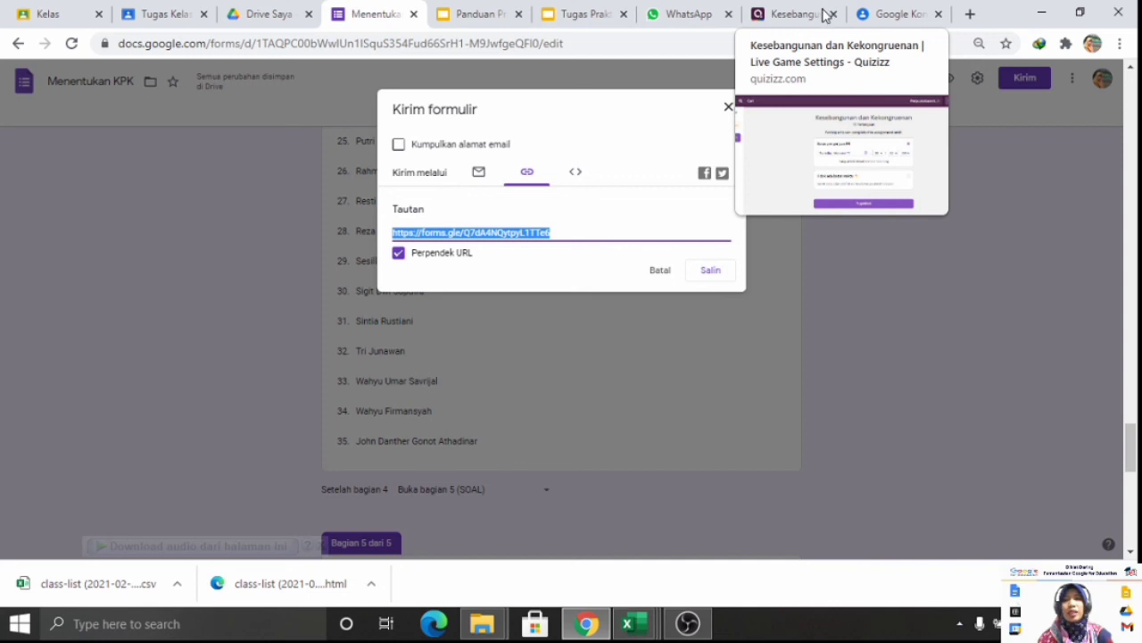
{"action": "left_click", "coordinate": [903, 21]}
{"action": "left_click", "coordinate": [879, 36]}
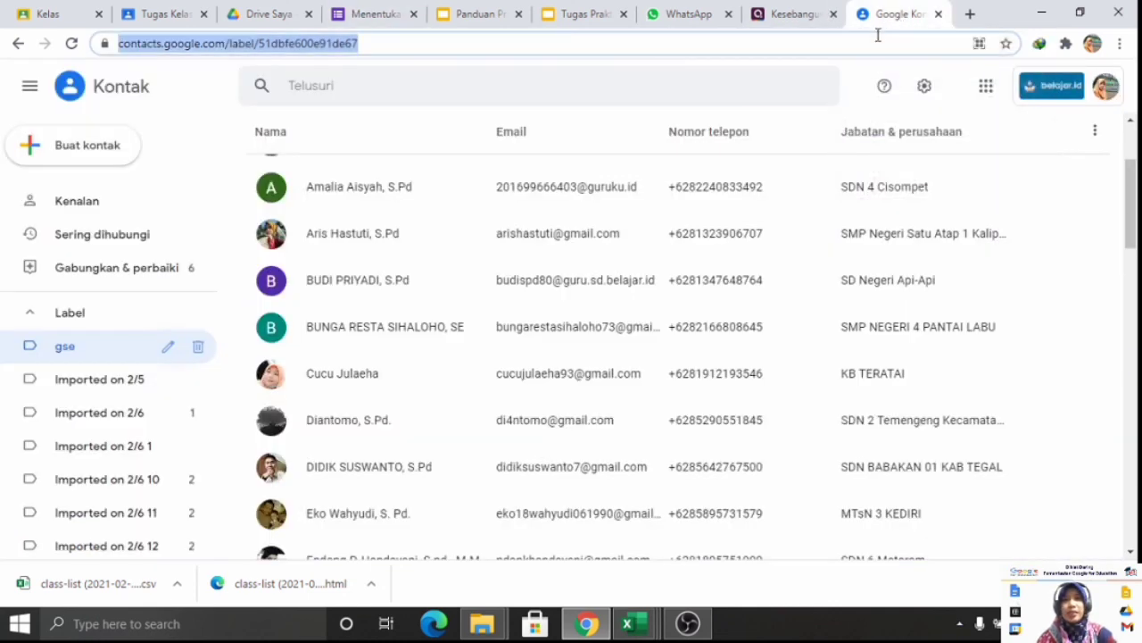
{"action": "left_click", "coordinate": [970, 13]}
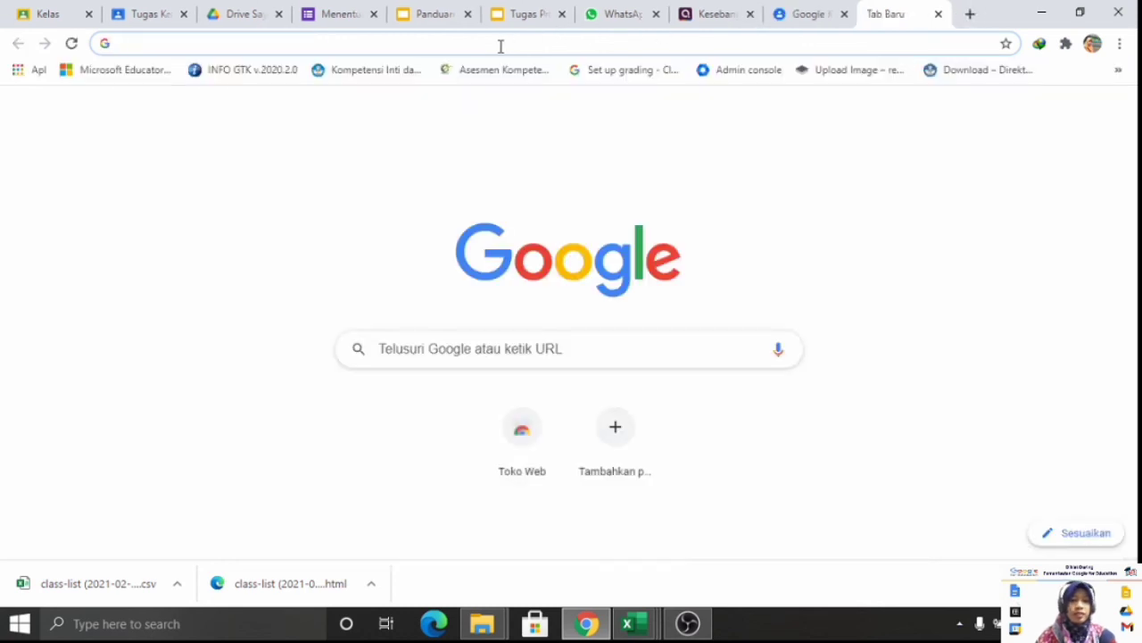
{"action": "type", "text": "gg.gg"}
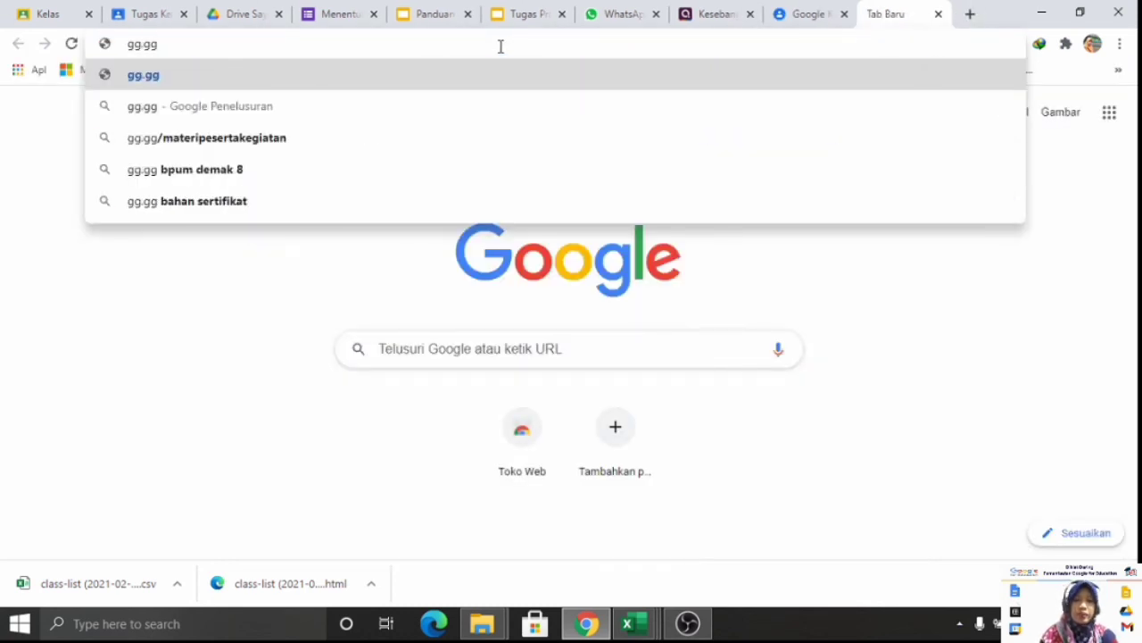
{"action": "key", "text": "Return"}
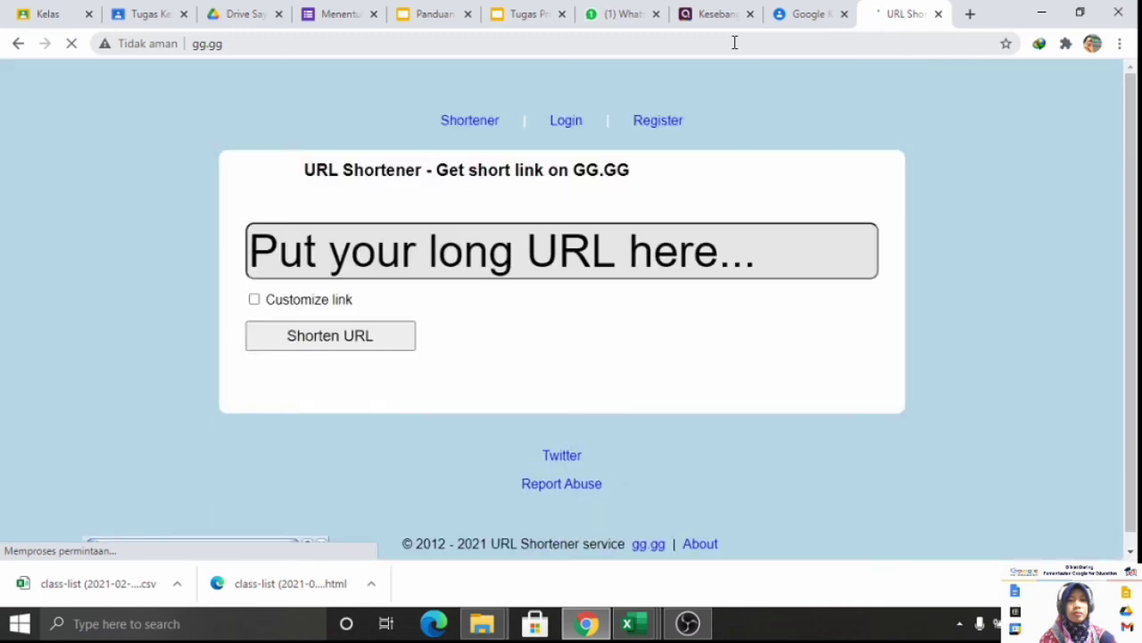
{"action": "left_click", "coordinate": [575, 243]}
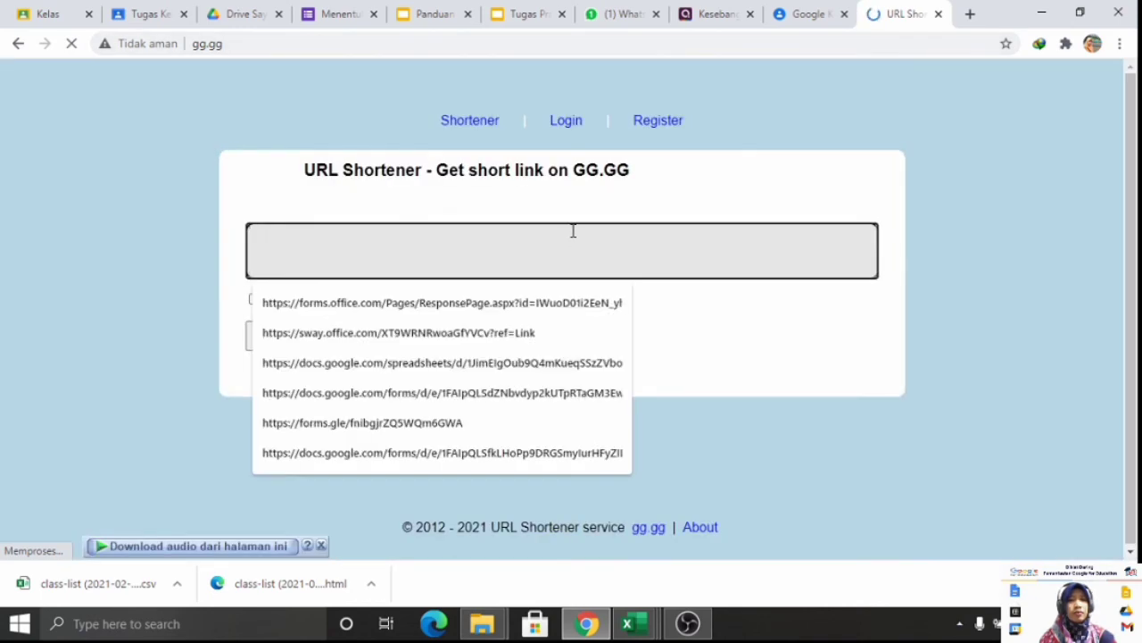
{"action": "type", "text": "https://forms.gle/Q7dA4NQytpyL1TTe6"}
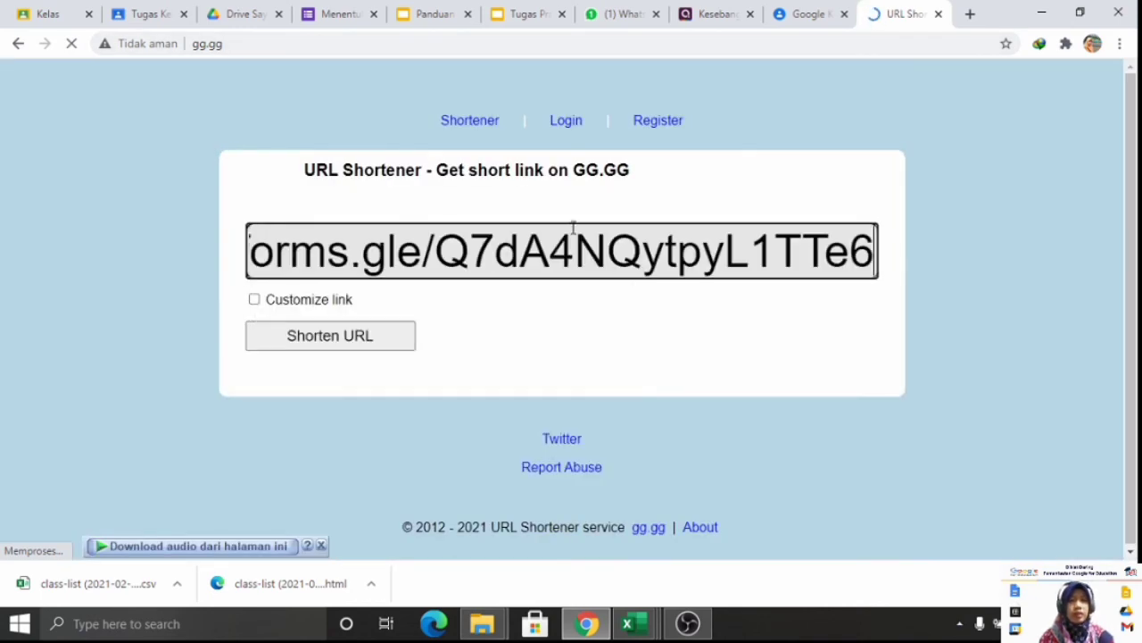
- Customize the link ending as KuisKPK7, shorten the URL and select the resulting short link
{"action": "left_click", "coordinate": [307, 308]}
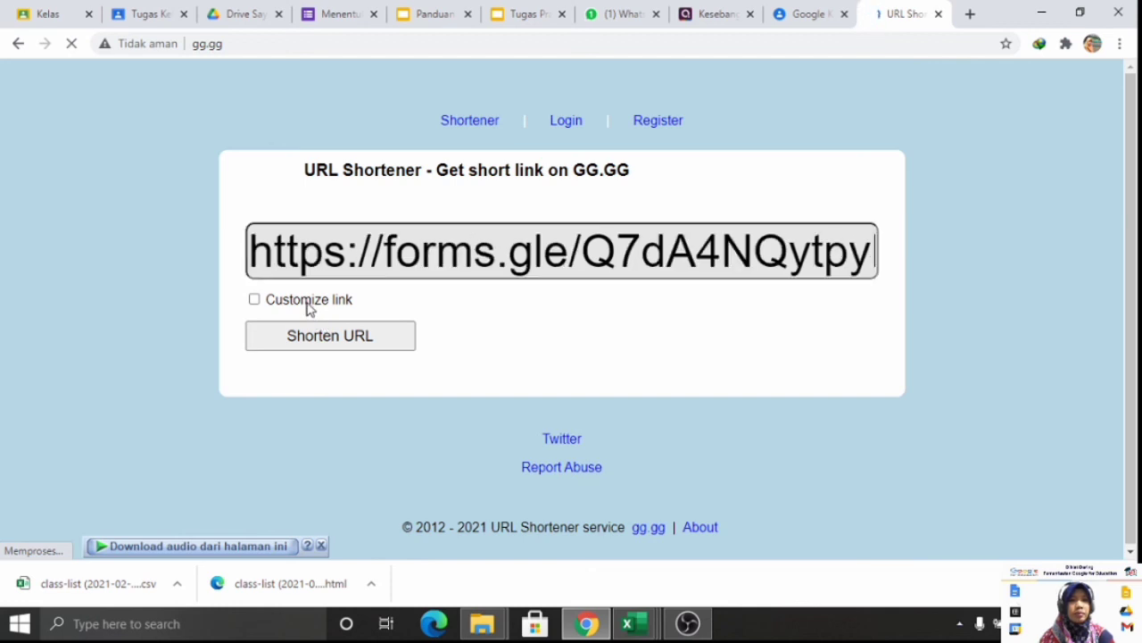
{"action": "left_click", "coordinate": [255, 301]}
{"action": "left_click", "coordinate": [523, 300]}
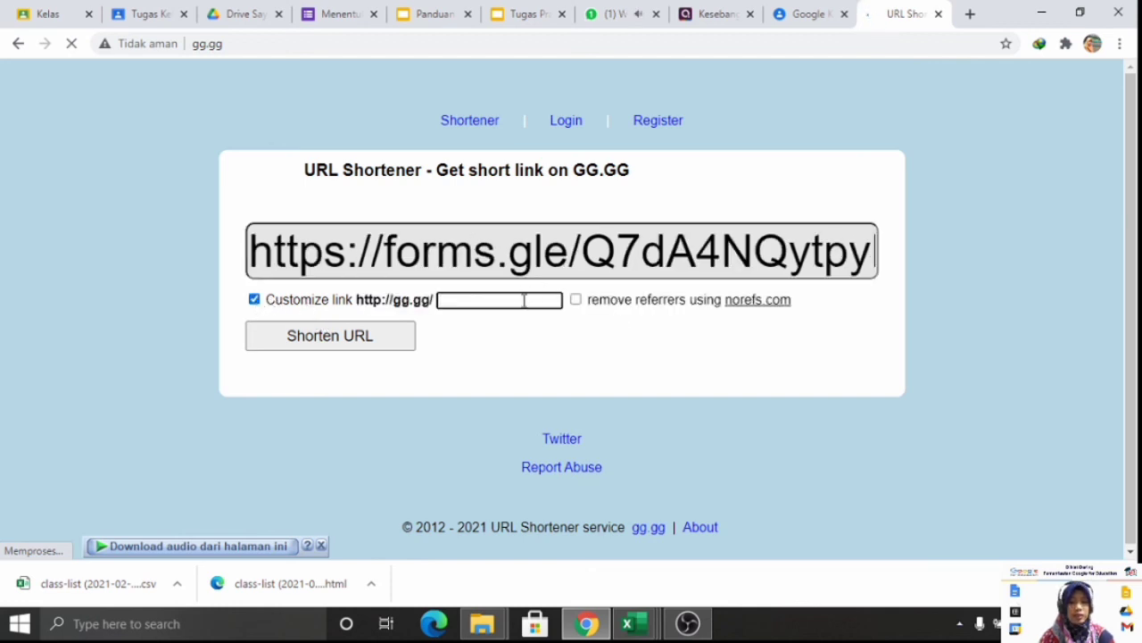
{"action": "left_click", "coordinate": [524, 299]}
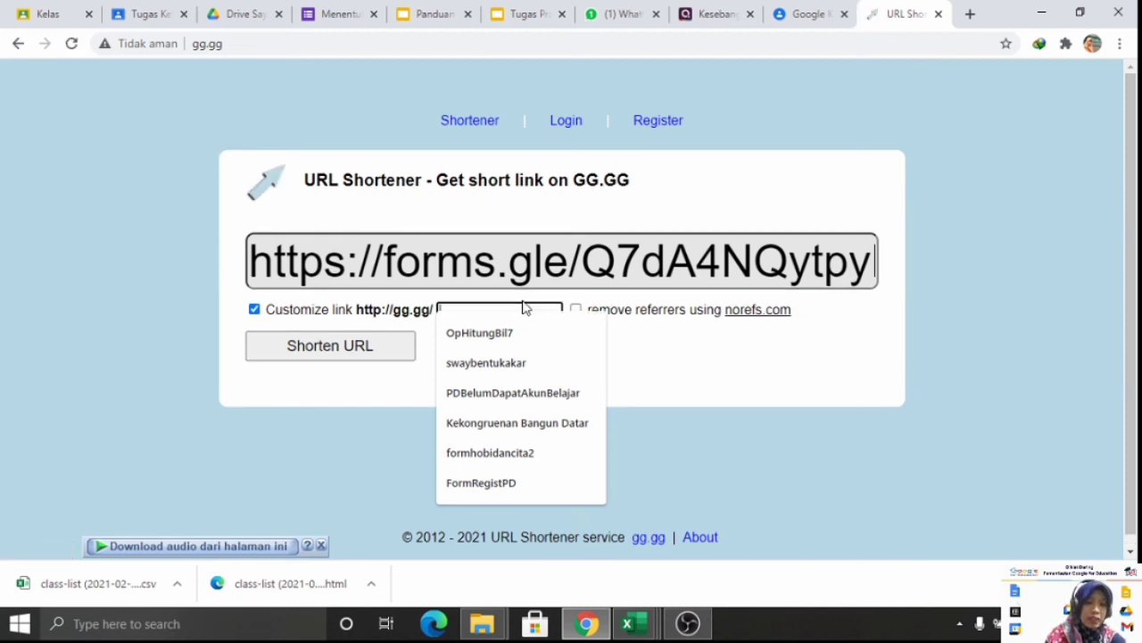
{"action": "type", "text": "Kuis K"}
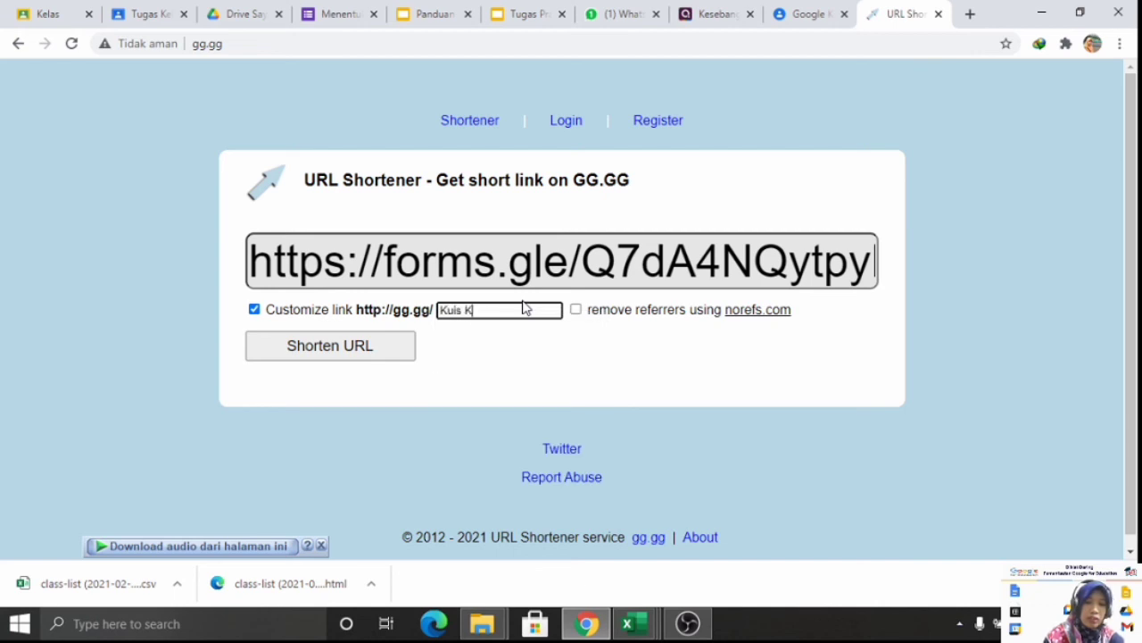
{"action": "key", "text": "BackSpace"}
{"action": "type", "text": "KPK7"}
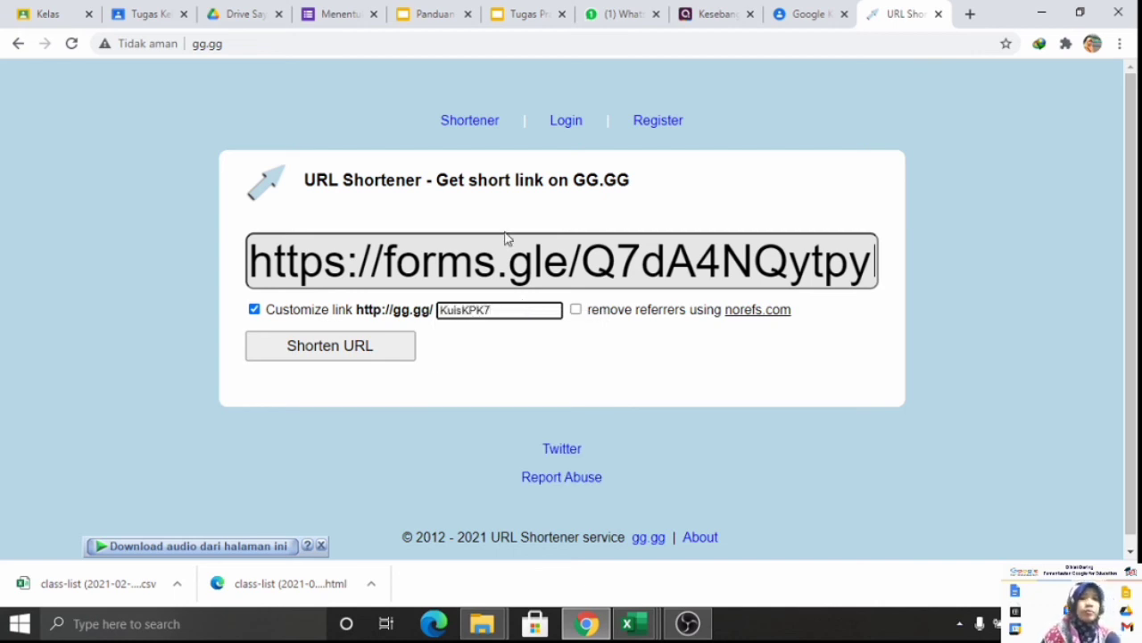
{"action": "left_click", "coordinate": [322, 348]}
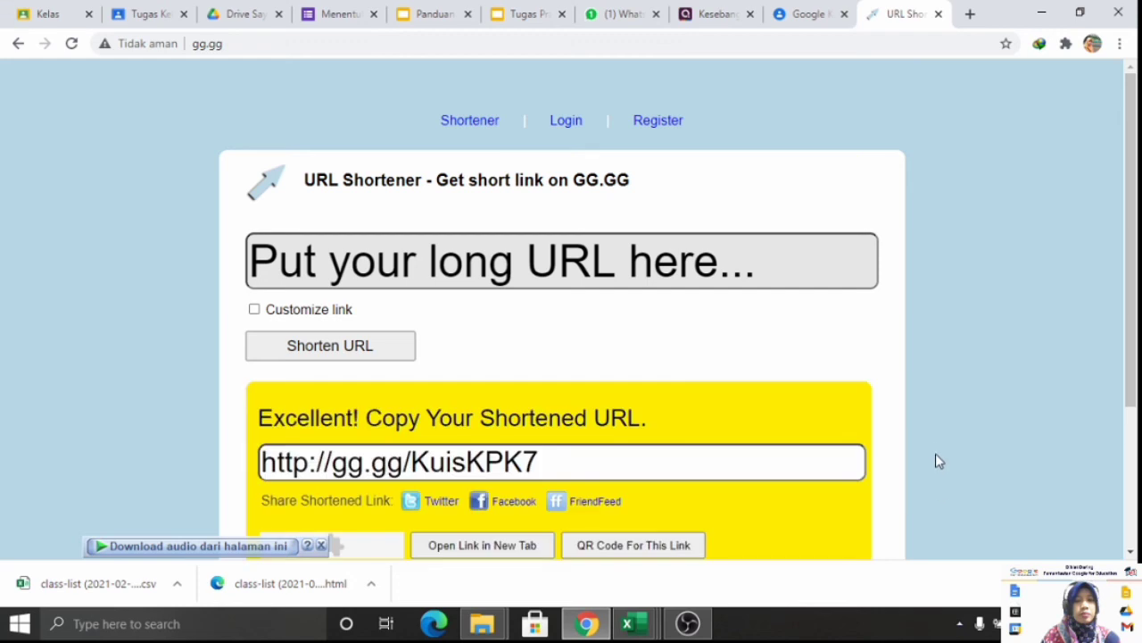
{"action": "scroll", "coordinate": [936, 457], "scroll_direction": "down", "scroll_amount": 2}
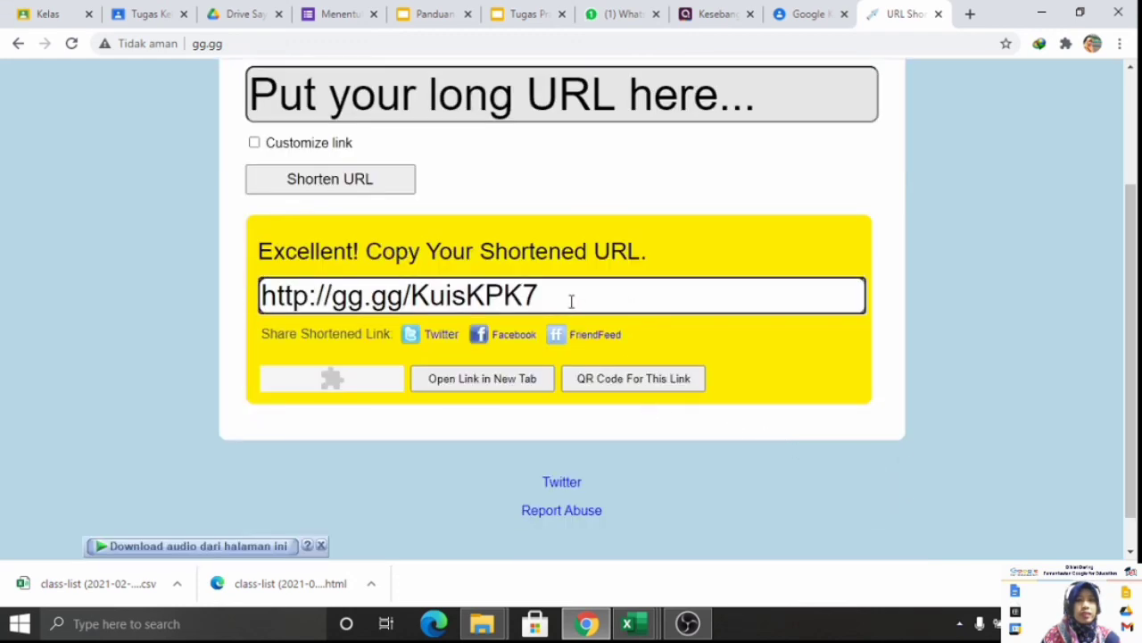
{"action": "left_click_drag", "start_coordinate": [568, 300], "coordinate": [158, 319]}
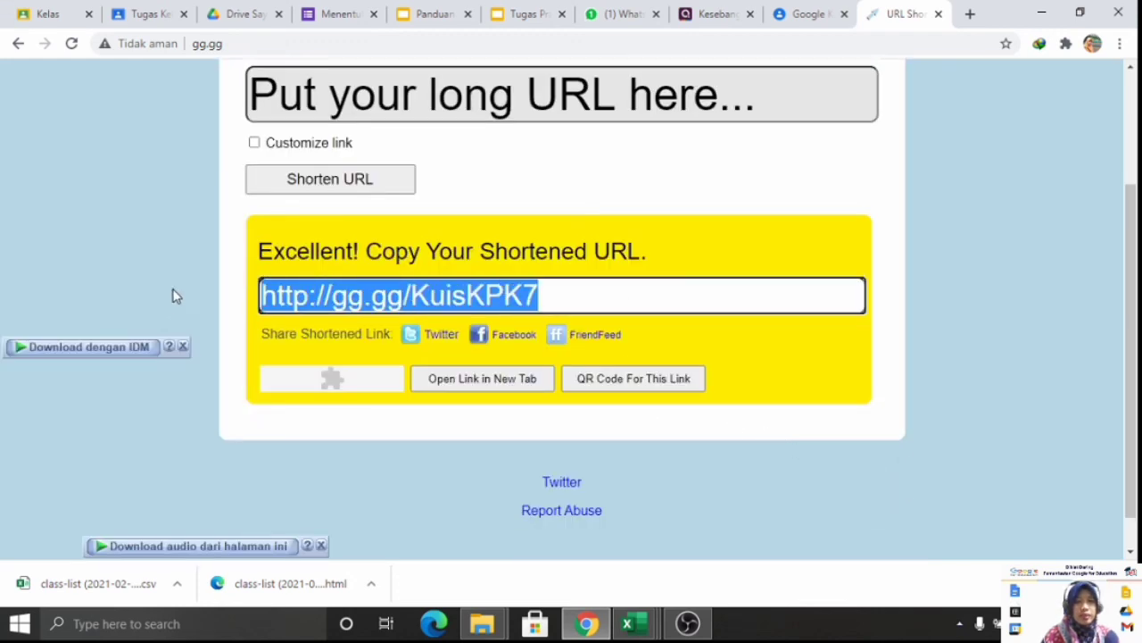